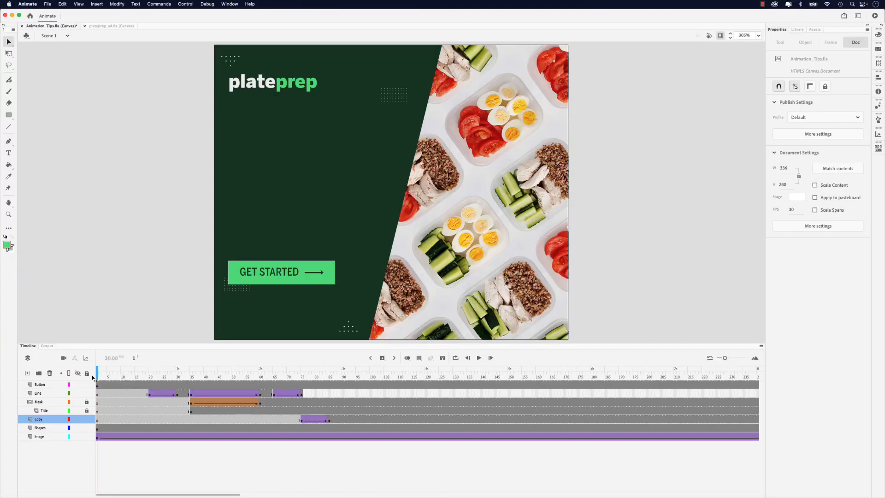
Preview the finished plateprep ad by scrubbing through its timeline and playing the button animation.
{"action": "left_click_drag", "start_coordinate": [97, 377], "coordinate": [342, 376]}
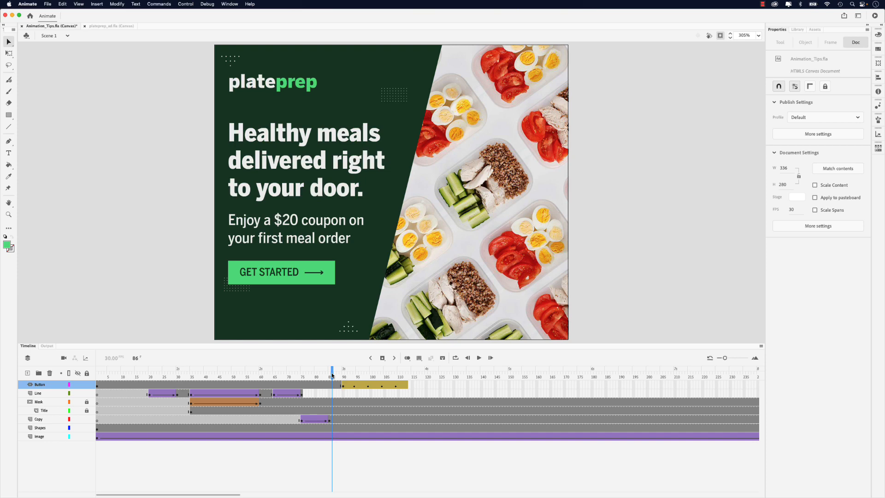
{"action": "key", "text": "Return"}
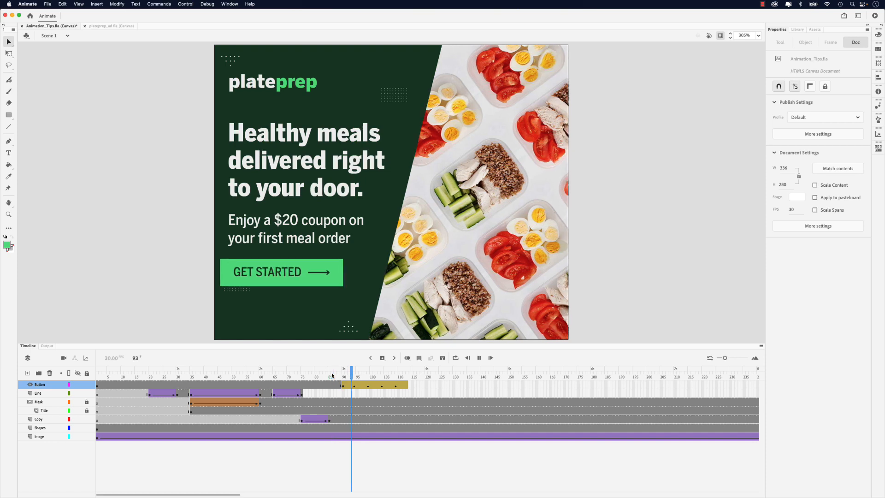
{"action": "key", "text": "Return"}
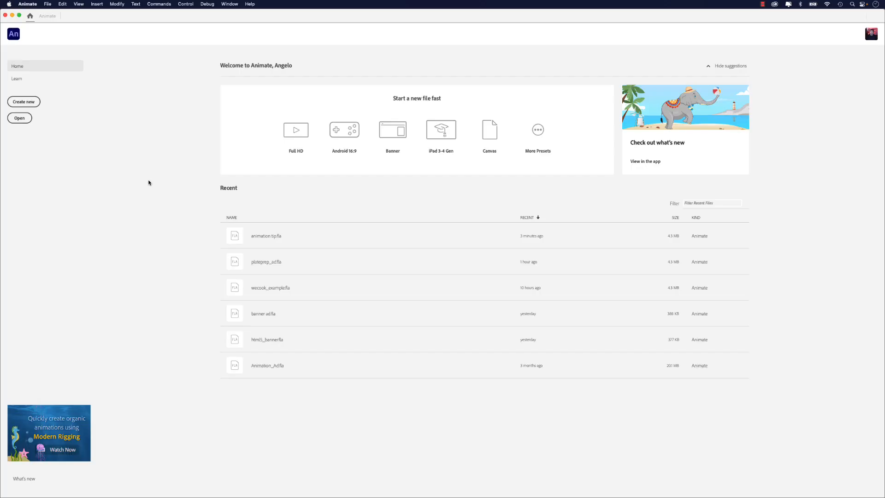
Create a new HTML5 Canvas ad document from the Large Rectangle preset, 336 x 280 at 30 fps.
{"action": "left_click", "coordinate": [38, 104]}
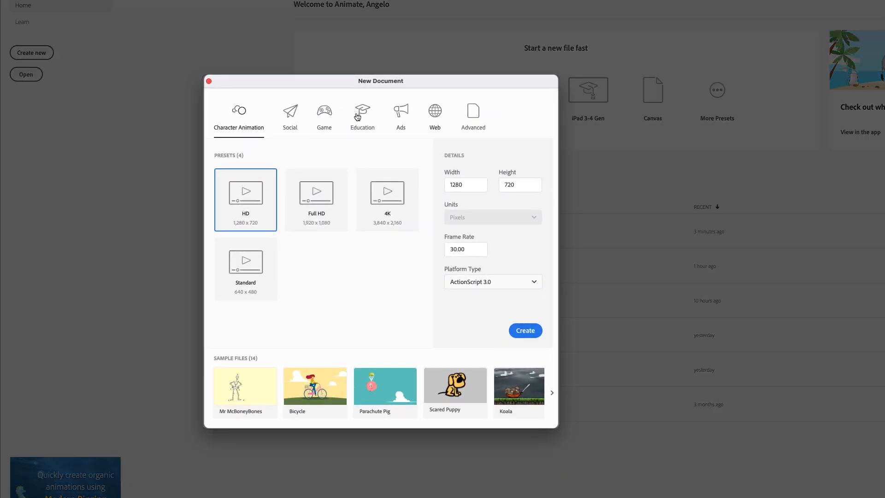
{"action": "left_click", "coordinate": [403, 116]}
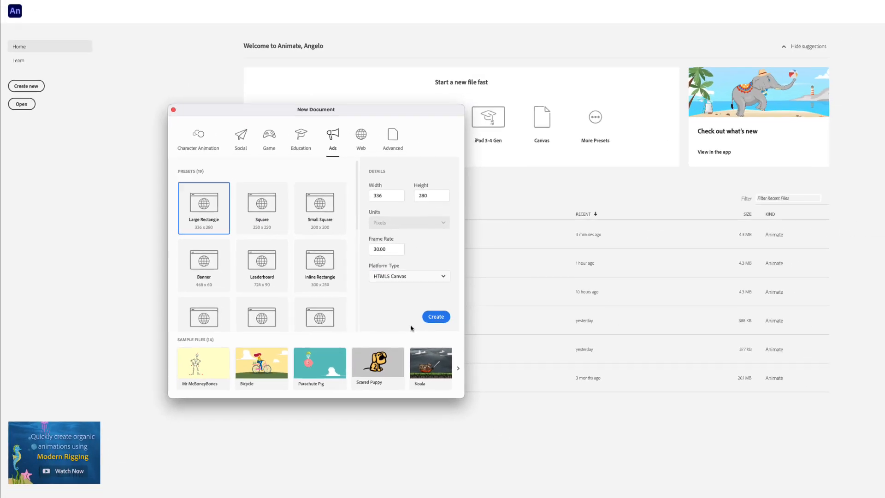
{"action": "left_click", "coordinate": [437, 318]}
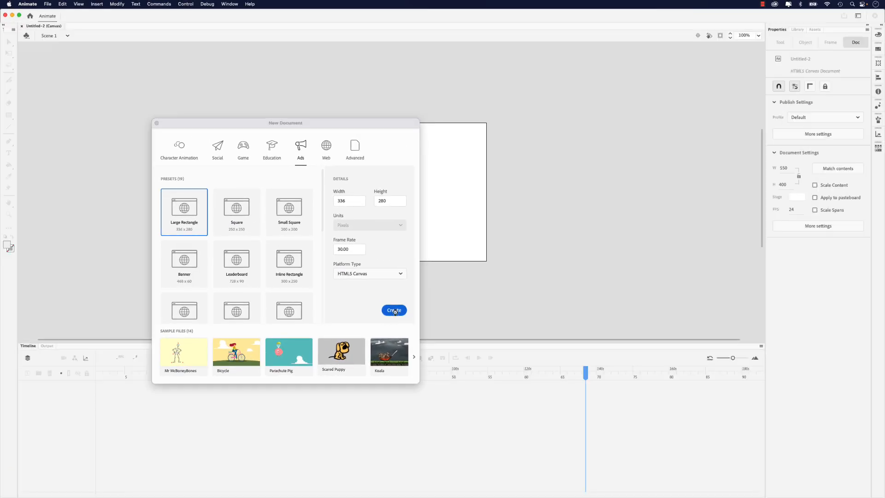
Import MealPrep_Ad.ai to the stage as Animate layers, with objects placed at their original positions, and display the resulting timeline layers.
{"action": "left_click", "coordinate": [48, 4]}
{"action": "mouse_move", "coordinate": [74, 112]}
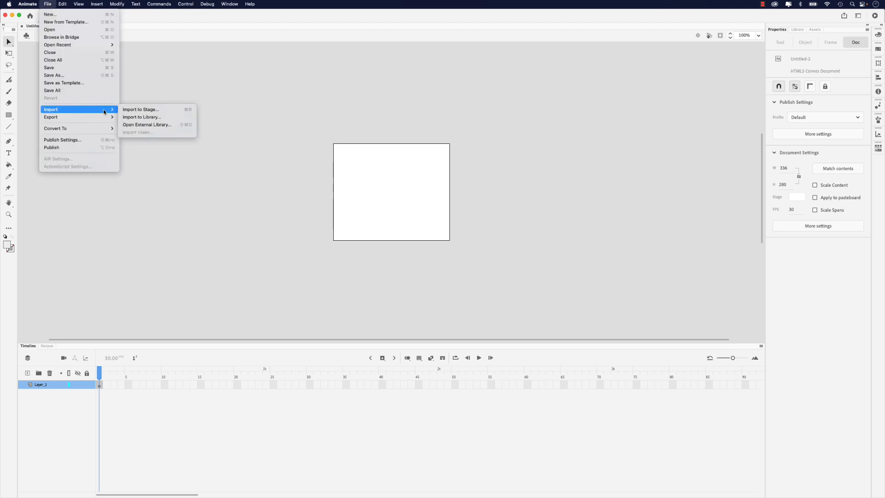
{"action": "left_click", "coordinate": [173, 113]}
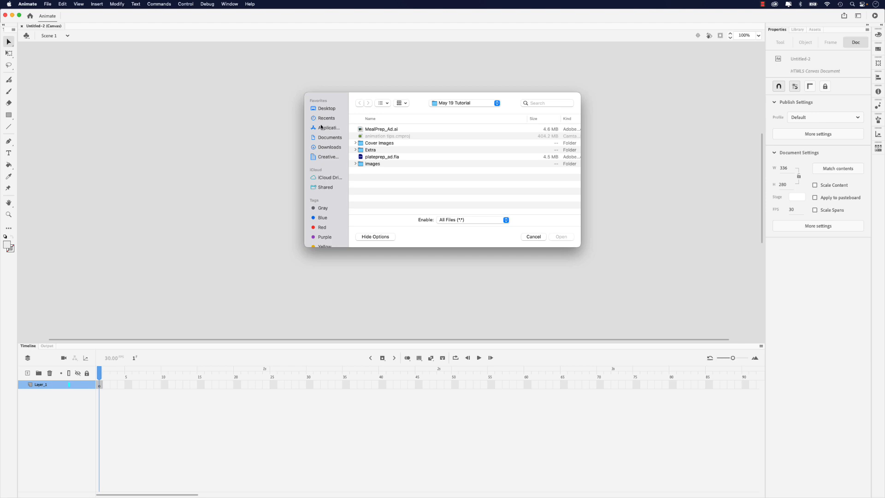
{"action": "left_click", "coordinate": [400, 132]}
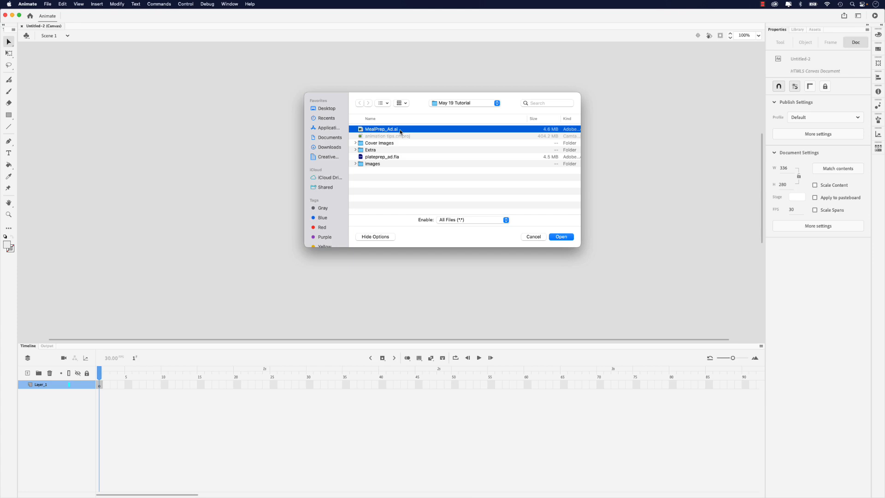
{"action": "left_click", "coordinate": [561, 236]}
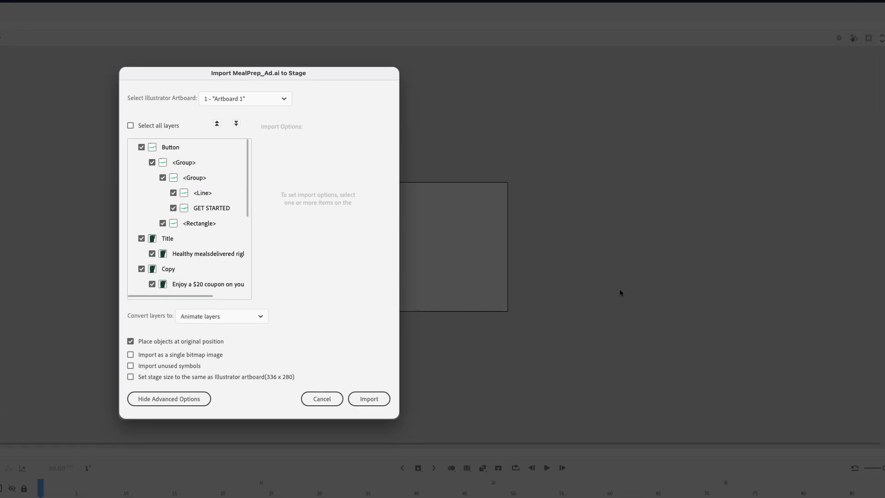
{"action": "left_click", "coordinate": [217, 124]}
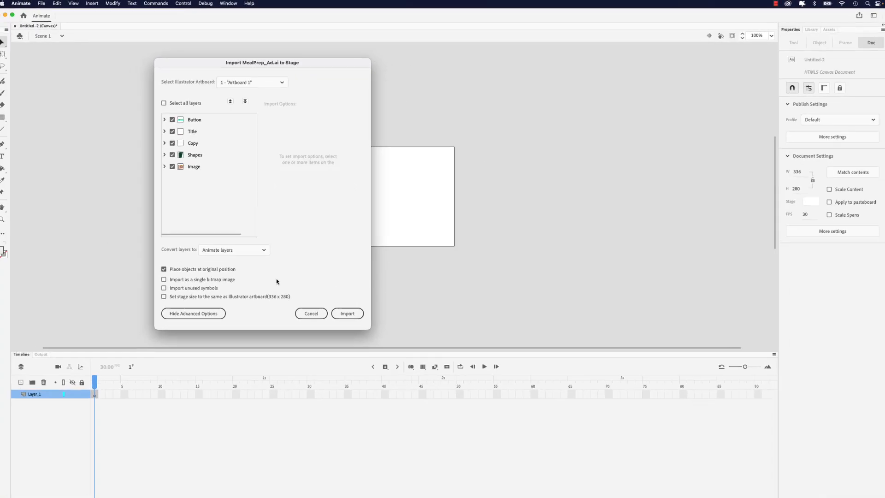
{"action": "left_click", "coordinate": [346, 307]}
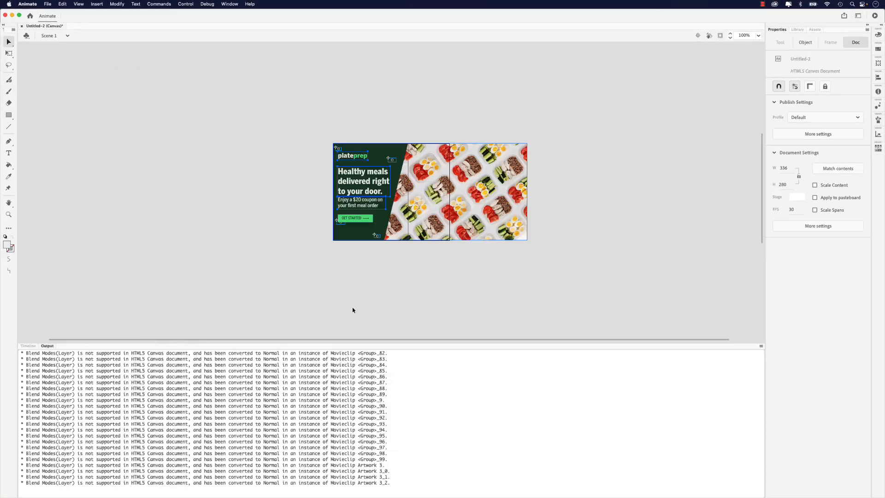
{"action": "left_click", "coordinate": [29, 345]}
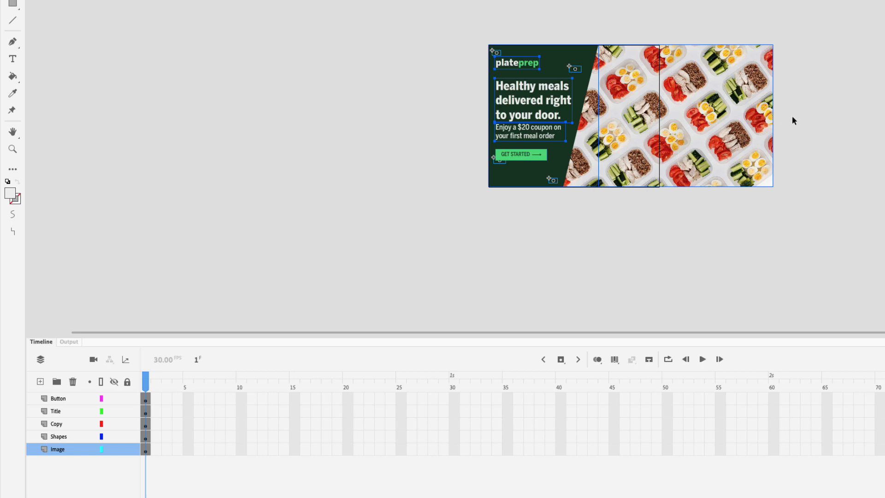
{"action": "left_click", "coordinate": [805, 113]}
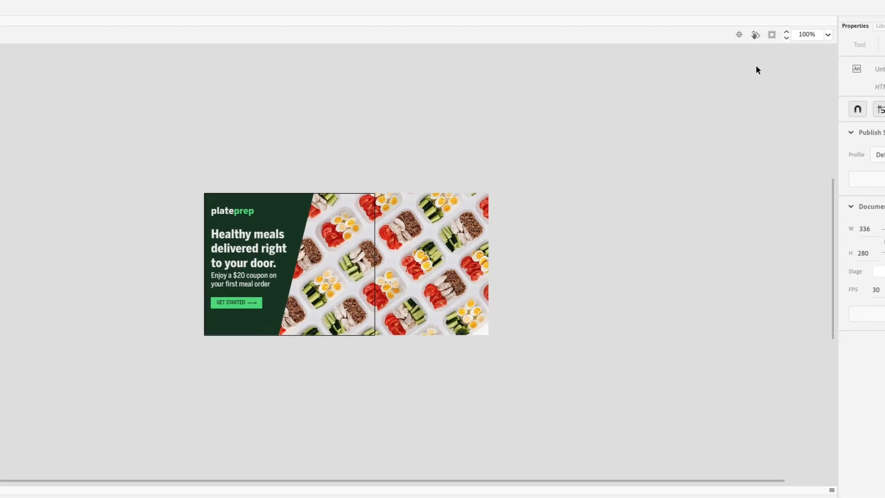
Clip the content outside the stage and fit the stage in the window.
{"action": "left_click", "coordinate": [766, 38]}
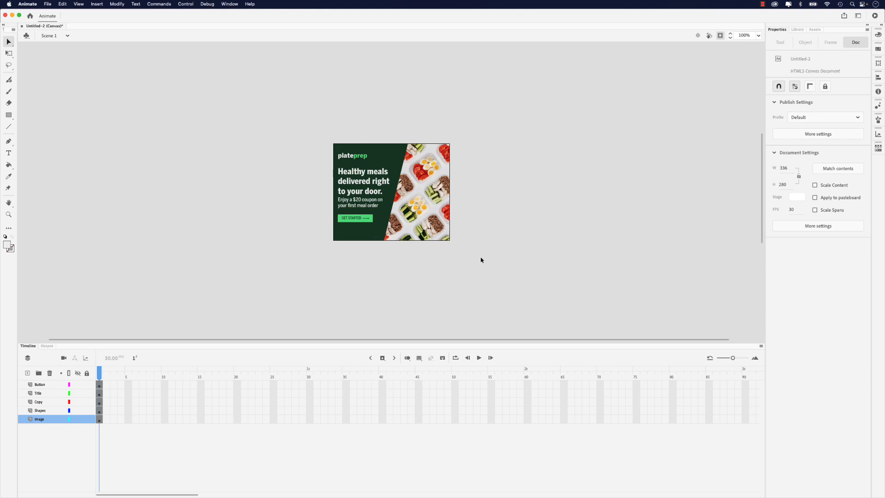
{"action": "left_click", "coordinate": [759, 36]}
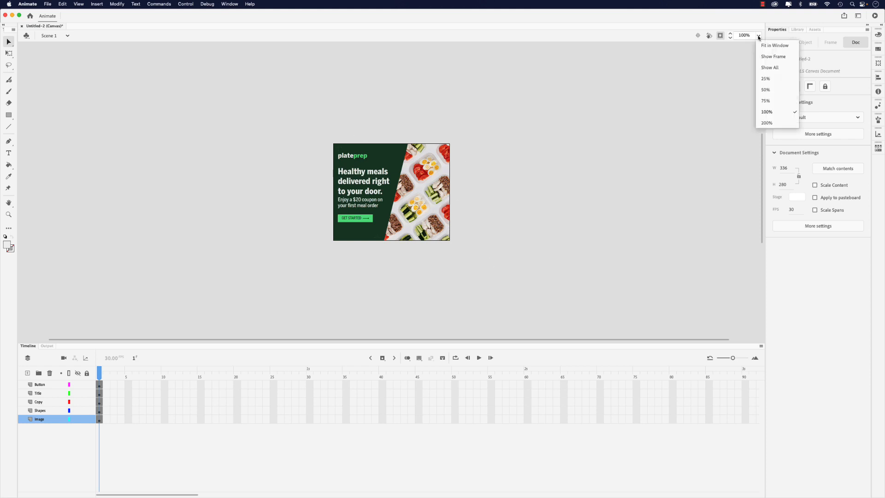
{"action": "left_click", "coordinate": [782, 46]}
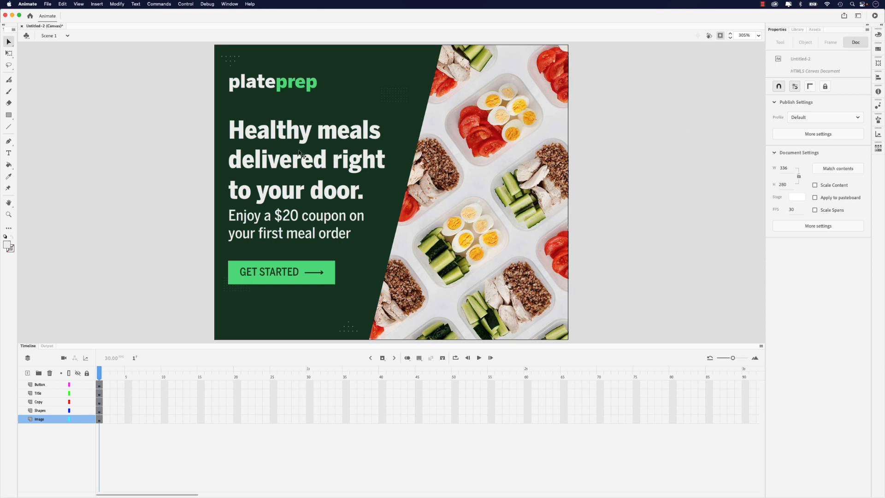
Tighten the line spacing of the "Healthy meals delivered right to your door." headline.
{"action": "left_click", "coordinate": [320, 163]}
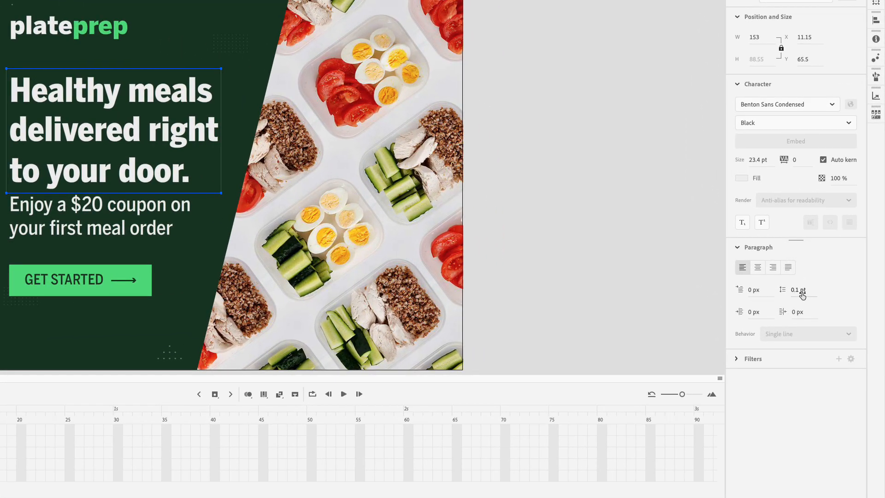
{"action": "left_click", "coordinate": [798, 293]}
{"action": "type", "text": "-1"}
{"action": "key", "text": "Return"}
{"action": "left_click_drag", "start_coordinate": [799, 291], "coordinate": [798, 291]}
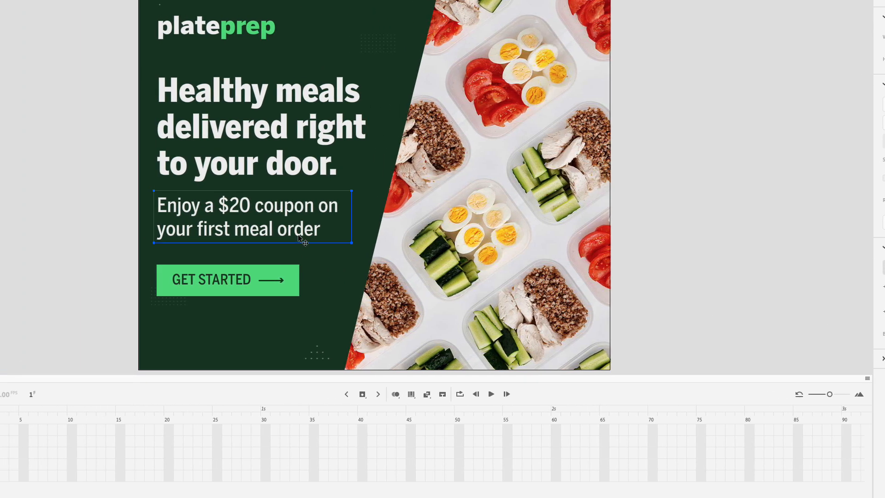
Nudge the "Enjoy a $20 coupon on your first meal order" text slightly downward, closer to the button.
{"action": "left_click", "coordinate": [150, 234]}
{"action": "key", "text": "Down"}
{"action": "key", "text": "Down"}
{"action": "key", "text": "Down"}
{"action": "key", "text": "Down"}
{"action": "key", "text": "Down"}
{"action": "key", "text": "Down"}
{"action": "key", "text": "Down"}
{"action": "key", "text": "Down"}
{"action": "key", "text": "Down"}
{"action": "key", "text": "Down"}
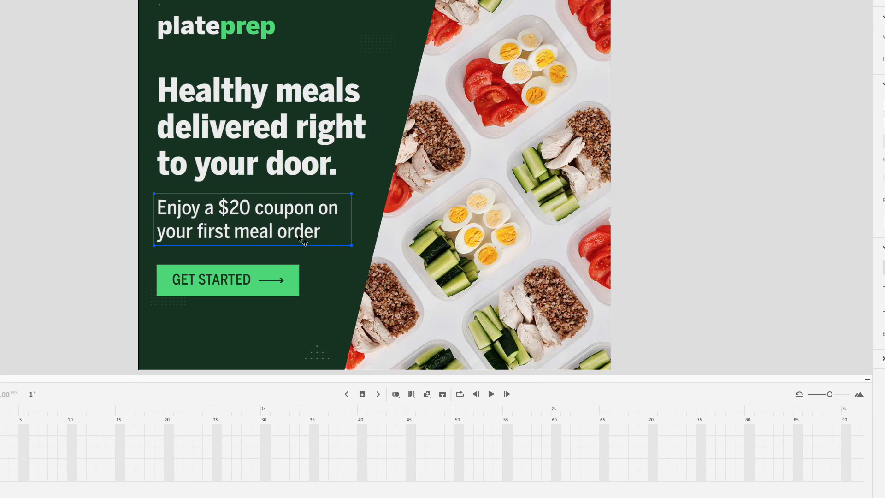
Nudge the "Healthy meals" headline slightly downward to balance its spacing above the coupon text.
{"action": "left_click", "coordinate": [280, 171]}
{"action": "key", "text": "Down"}
{"action": "key", "text": "Down"}
{"action": "key", "text": "Down"}
{"action": "key", "text": "Down"}
{"action": "key", "text": "Down"}
{"action": "key", "text": "Down"}
{"action": "key", "text": "Down"}
{"action": "key", "text": "Down"}
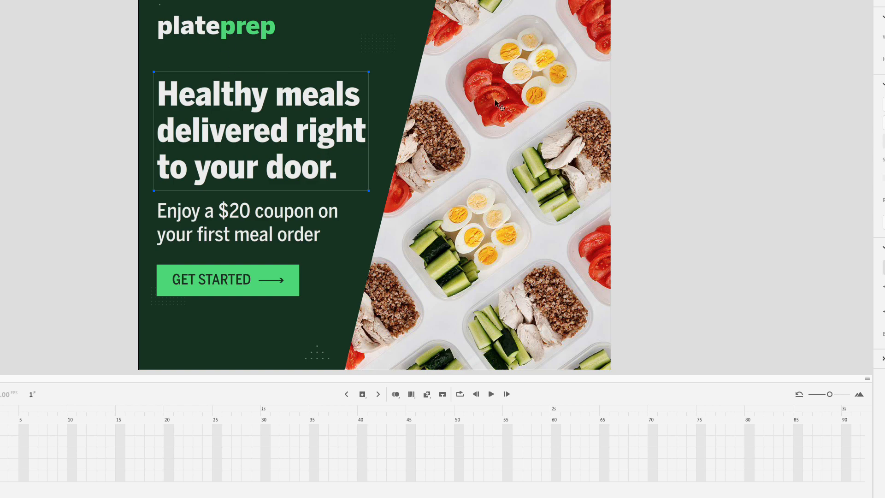
{"action": "left_click", "coordinate": [726, 52]}
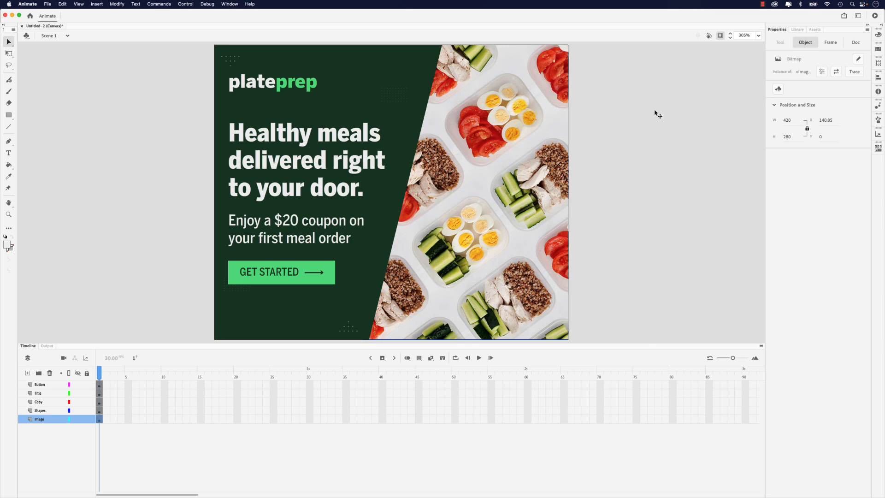
Extend all five layers to frame 360 with inserted frames and return the playhead to frame 1.
{"action": "left_click_drag", "start_coordinate": [733, 358], "coordinate": [727, 361]}
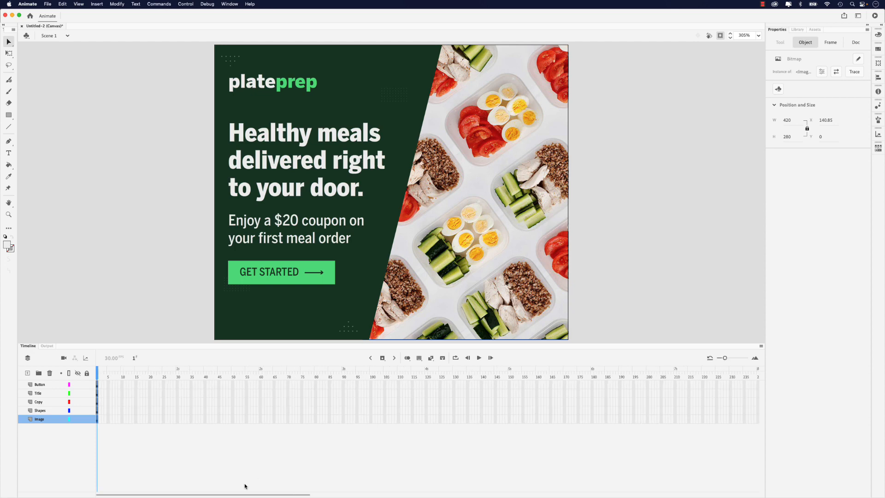
{"action": "left_click_drag", "start_coordinate": [202, 496], "coordinate": [372, 496]}
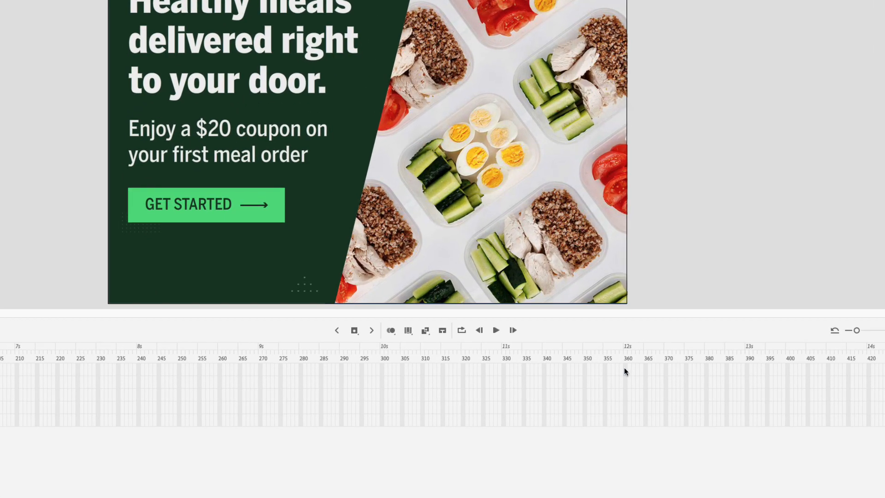
{"action": "left_click", "coordinate": [624, 369]}
{"action": "left_click", "coordinate": [625, 421], "text": "shift"}
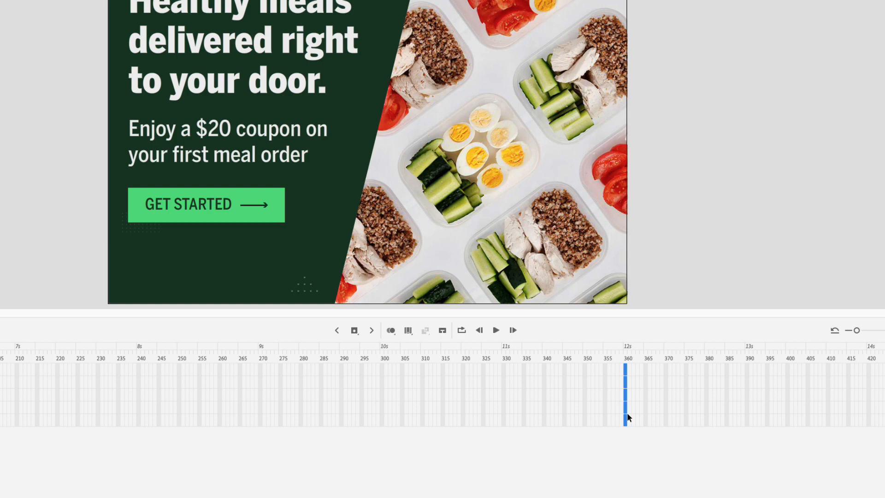
{"action": "key", "text": "F5"}
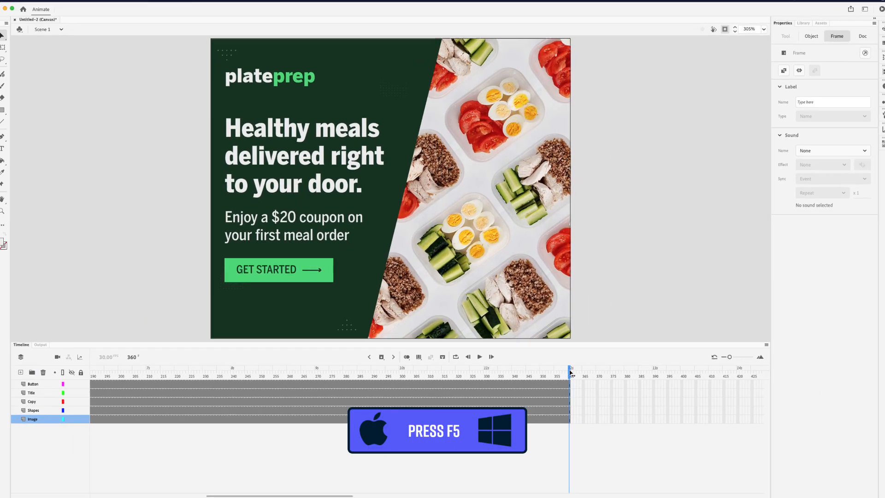
{"action": "left_click", "coordinate": [572, 358]}
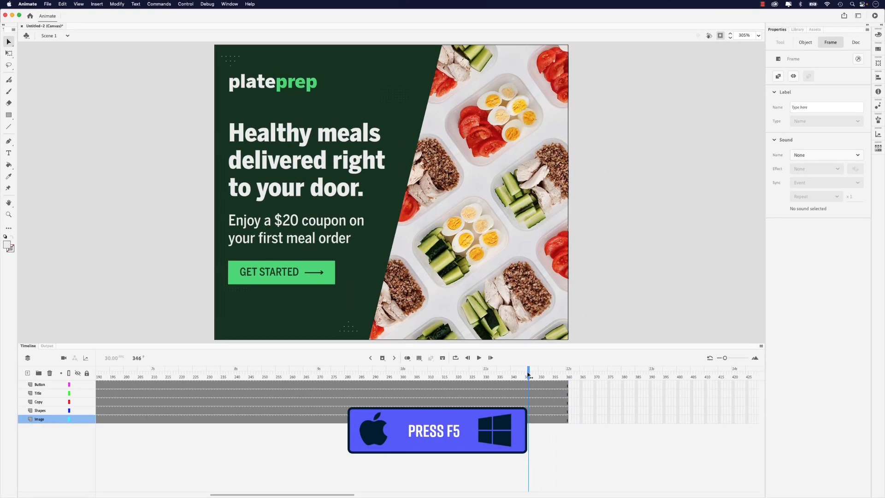
{"action": "left_click_drag", "start_coordinate": [529, 376], "coordinate": [91, 374]}
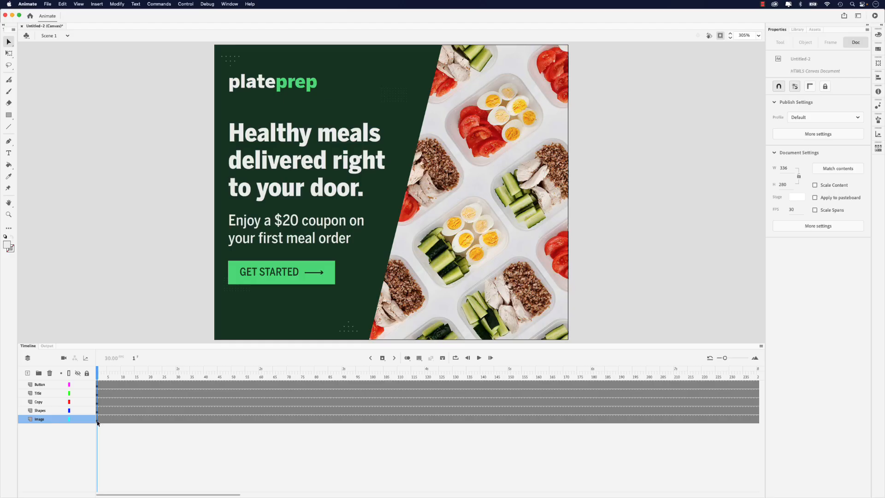
Add a keyframe at frame 360 on the Image layer and slide the food photo left to X -84, Y 0.
{"action": "left_click", "coordinate": [98, 421]}
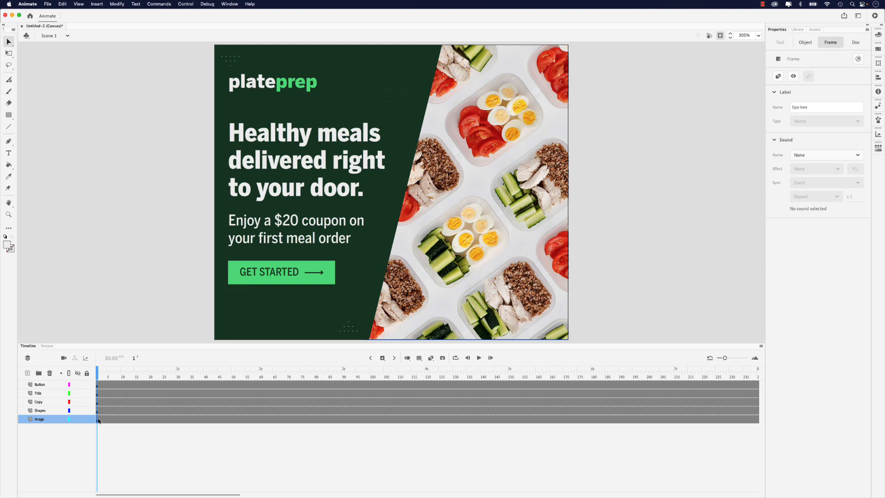
{"action": "left_click_drag", "start_coordinate": [152, 496], "coordinate": [273, 496]}
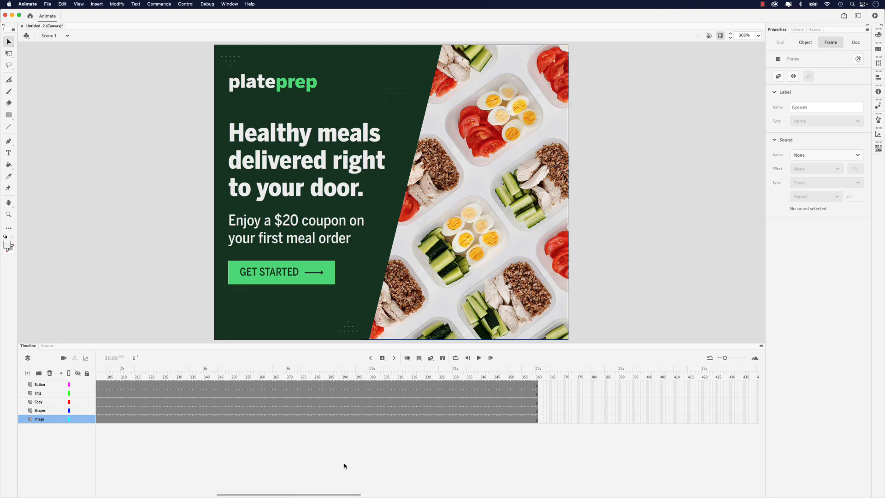
{"action": "left_click", "coordinate": [536, 419]}
{"action": "left_click", "coordinate": [499, 309]}
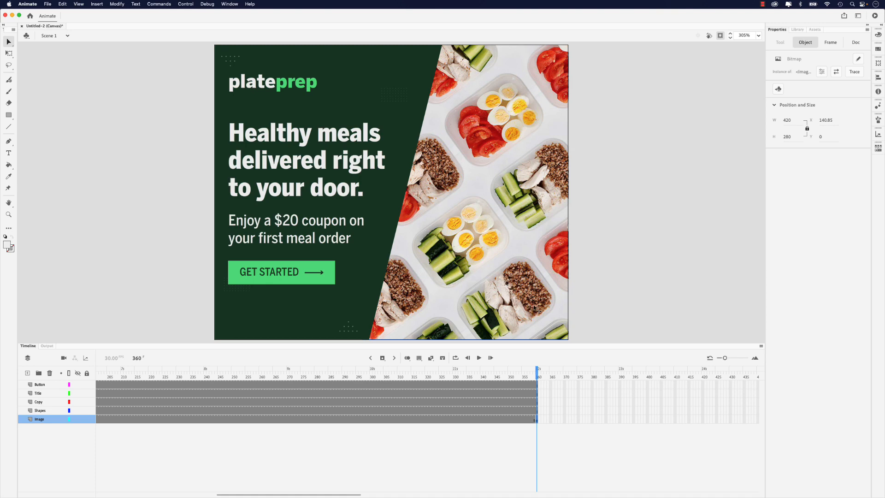
{"action": "left_click_drag", "start_coordinate": [538, 309], "coordinate": [400, 305]}
{"action": "left_click_drag", "start_coordinate": [520, 308], "coordinate": [420, 305]}
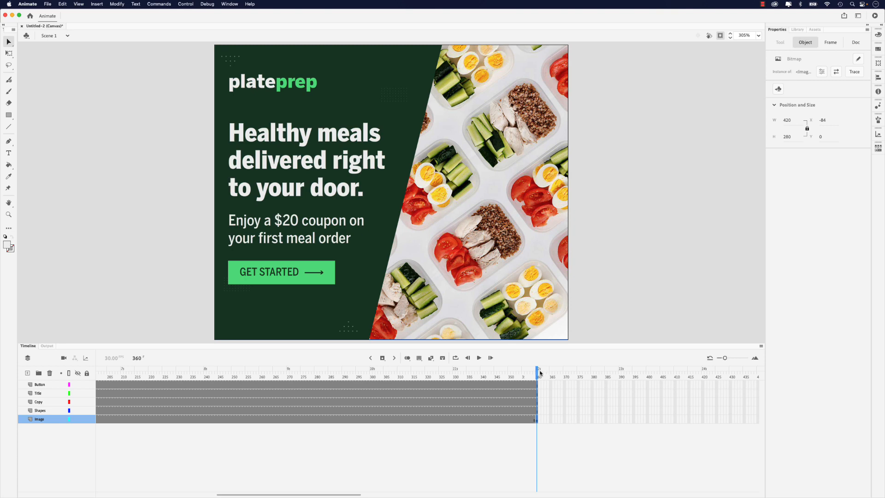
Scrub between frames 235 and 360 to compare the photo's position before and at the last keyframe.
{"action": "left_click_drag", "start_coordinate": [537, 372], "coordinate": [191, 373]}
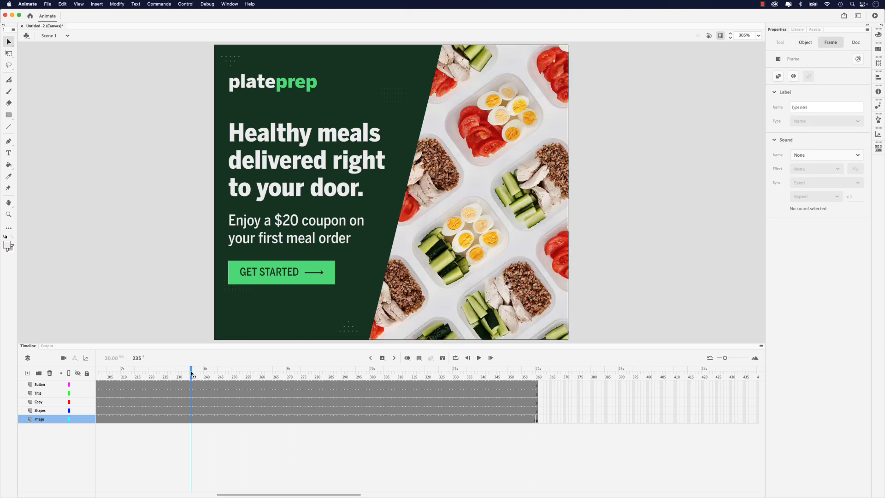
{"action": "left_click_drag", "start_coordinate": [192, 374], "coordinate": [537, 370]}
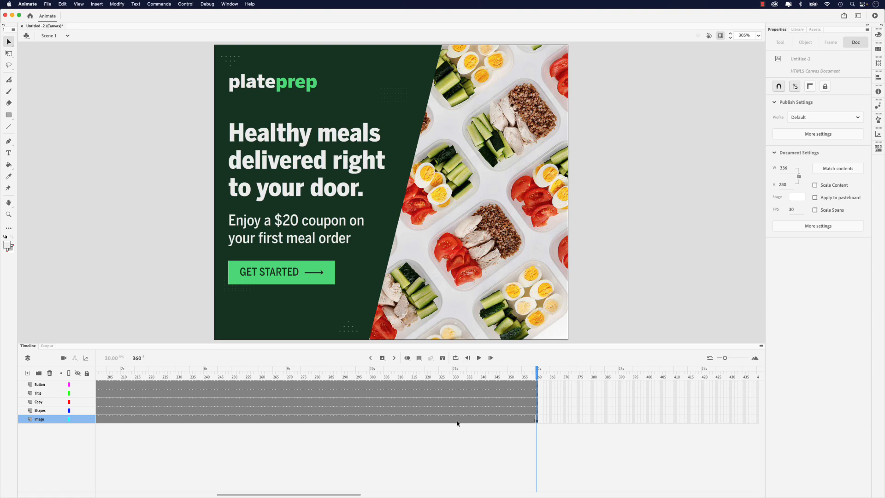
Create a classic tween between the Image layer's two keyframes and play the animation from frame 1.
{"action": "left_click", "coordinate": [410, 421]}
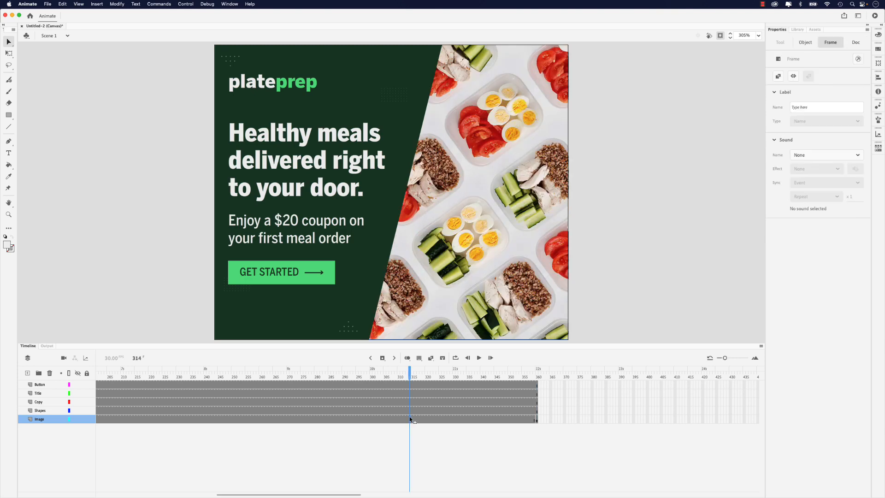
{"action": "right_click", "coordinate": [410, 419]}
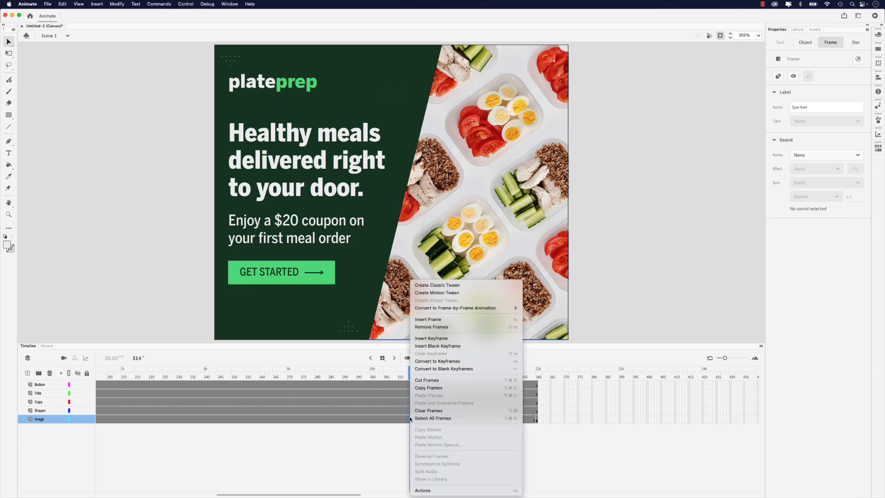
{"action": "left_click", "coordinate": [455, 286]}
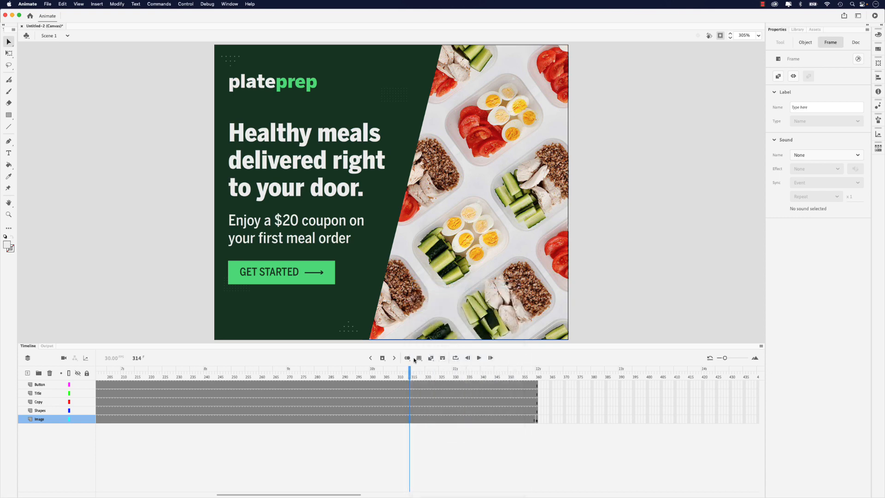
{"action": "left_click_drag", "start_coordinate": [410, 371], "coordinate": [38, 366]}
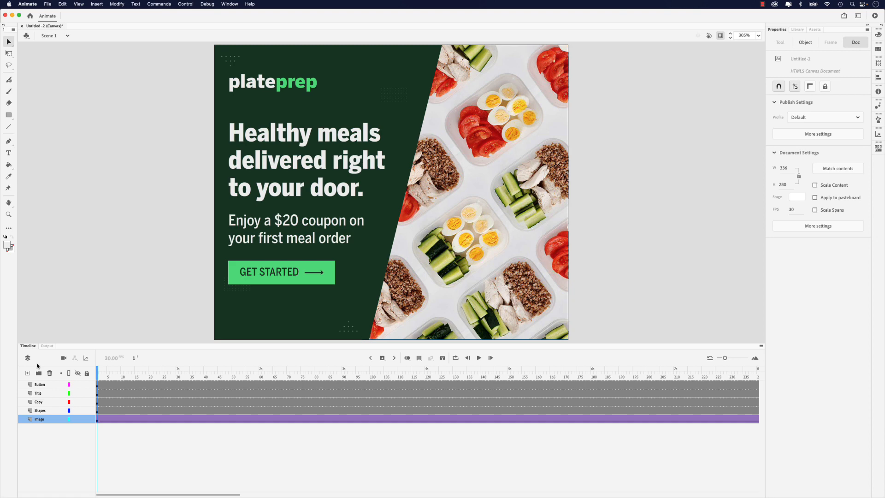
{"action": "key", "text": "Return"}
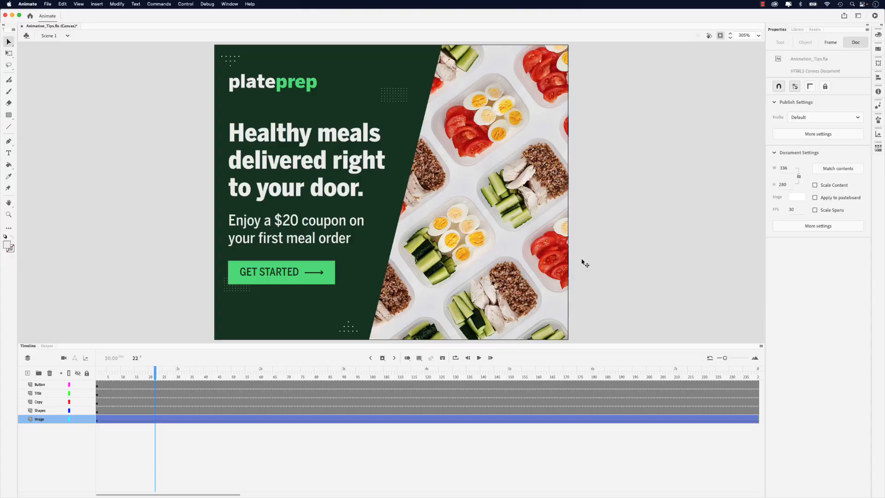
Add a new layer directly above the Title layer and name it Line.
{"action": "left_click", "coordinate": [34, 394]}
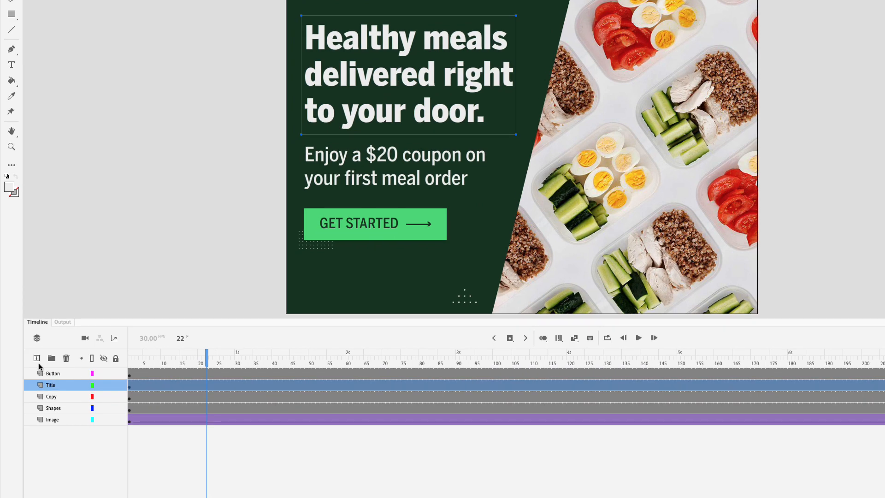
{"action": "left_click", "coordinate": [37, 359]}
{"action": "double_click", "coordinate": [54, 385]}
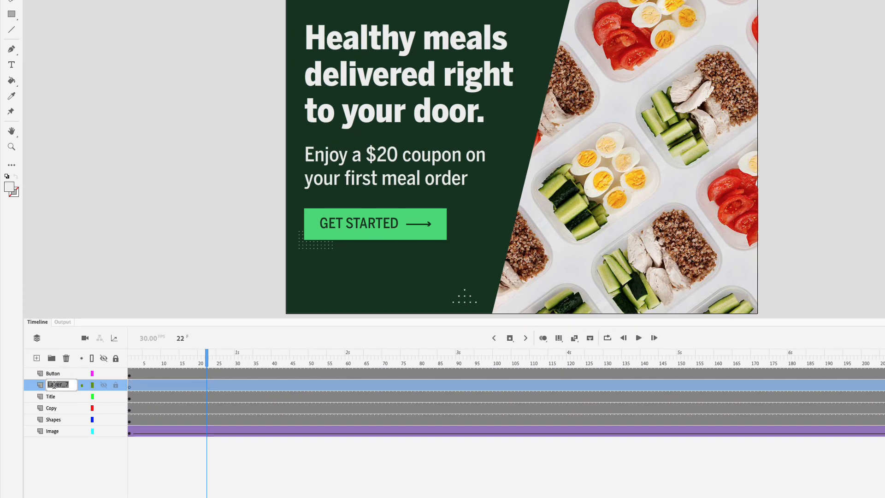
{"action": "type", "text": "Line"}
{"action": "key", "text": "Return"}
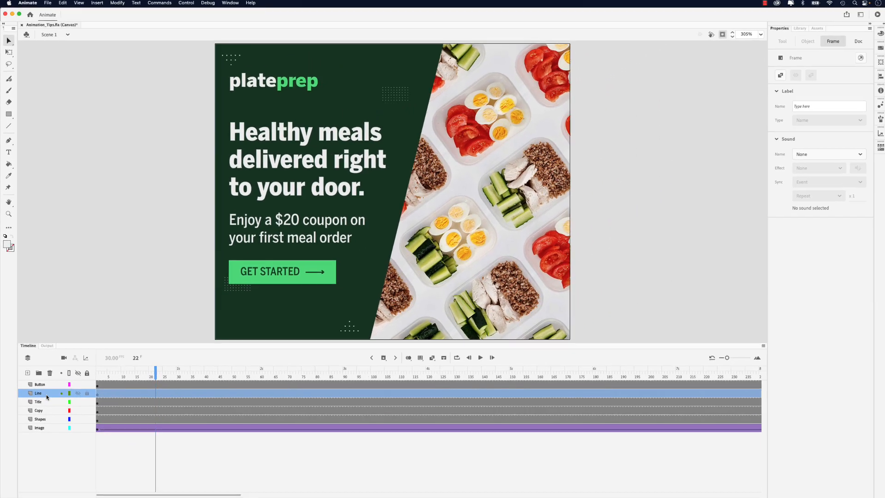
At frame 1 of the Line layer, draw a thin vertical rectangle about 1.1 x 82 px just left of the headline.
{"action": "left_click", "coordinate": [207, 363]}
{"action": "left_click_drag", "start_coordinate": [156, 377], "coordinate": [94, 375]}
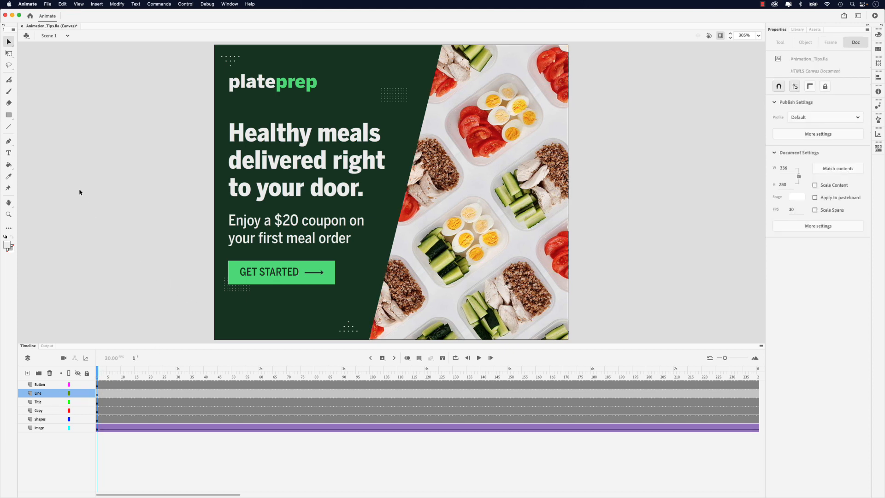
{"action": "left_click", "coordinate": [9, 116]}
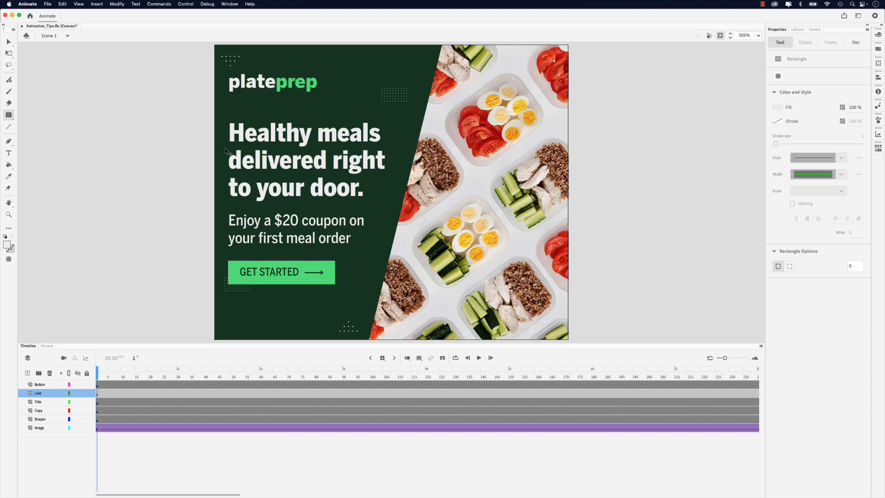
{"action": "scroll", "coordinate": [225, 131], "scroll_direction": "up", "scroll_amount": 5}
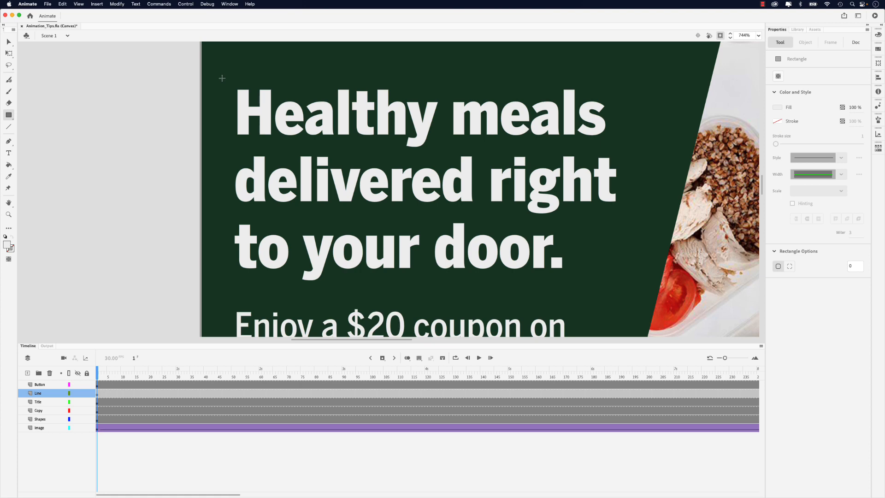
{"action": "left_click_drag", "start_coordinate": [223, 78], "coordinate": [225, 288]}
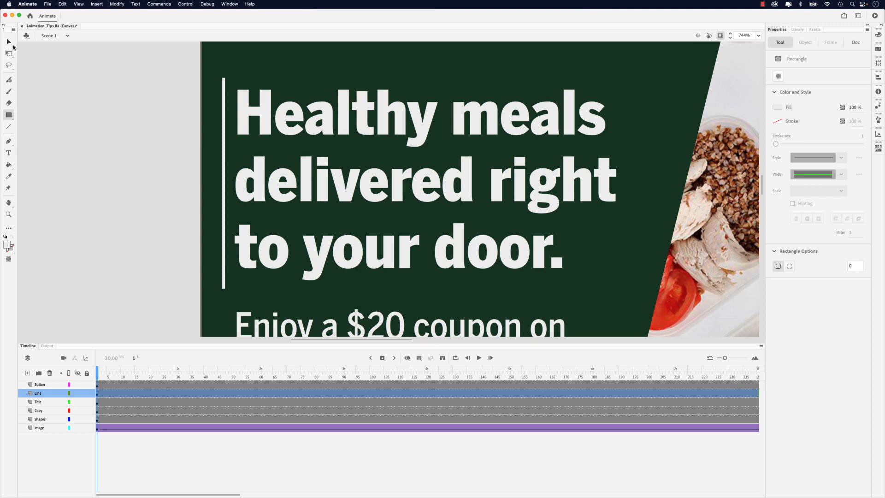
Convert the thin rectangle to a movie clip symbol named Line Shape and check its transformation point with Free Transform.
{"action": "left_click", "coordinate": [8, 42]}
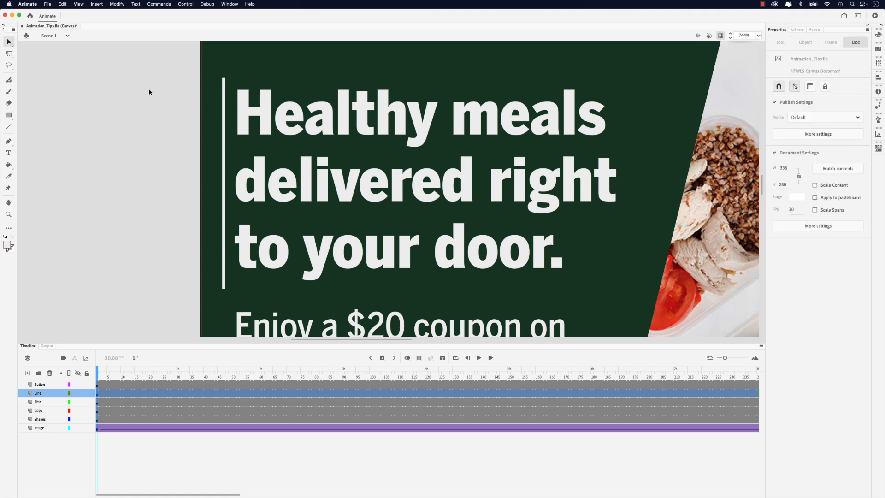
{"action": "left_click", "coordinate": [225, 122]}
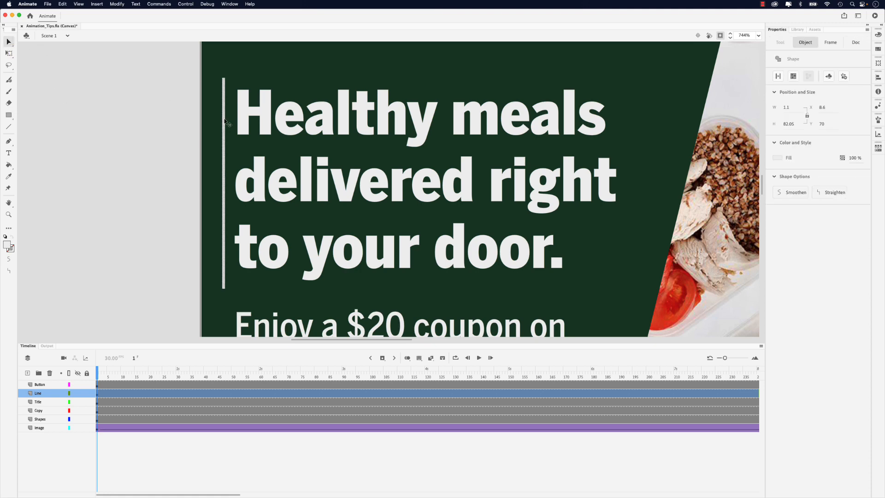
{"action": "left_click", "coordinate": [119, 4]}
{"action": "left_click", "coordinate": [126, 28]}
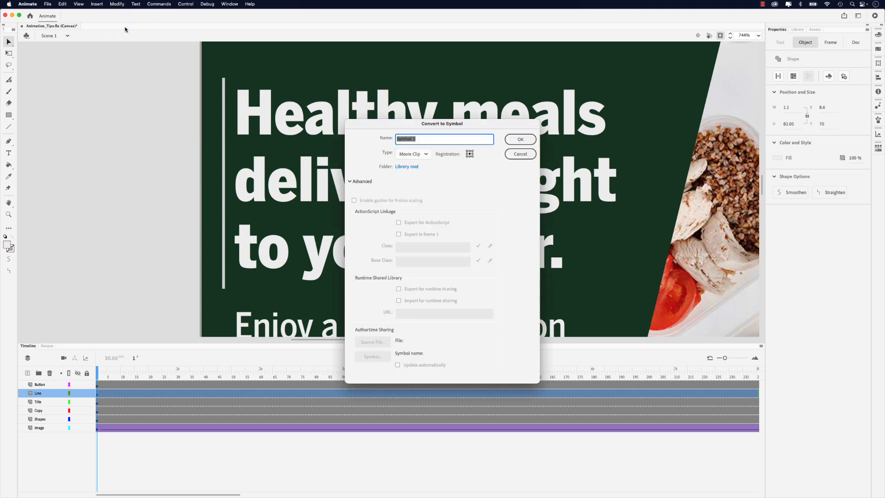
{"action": "type", "text": "Line Shape"}
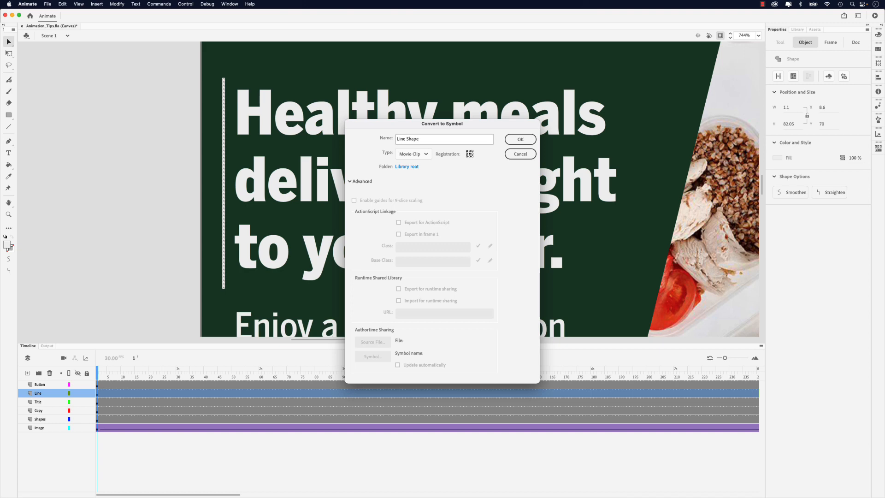
{"action": "left_click", "coordinate": [428, 157]}
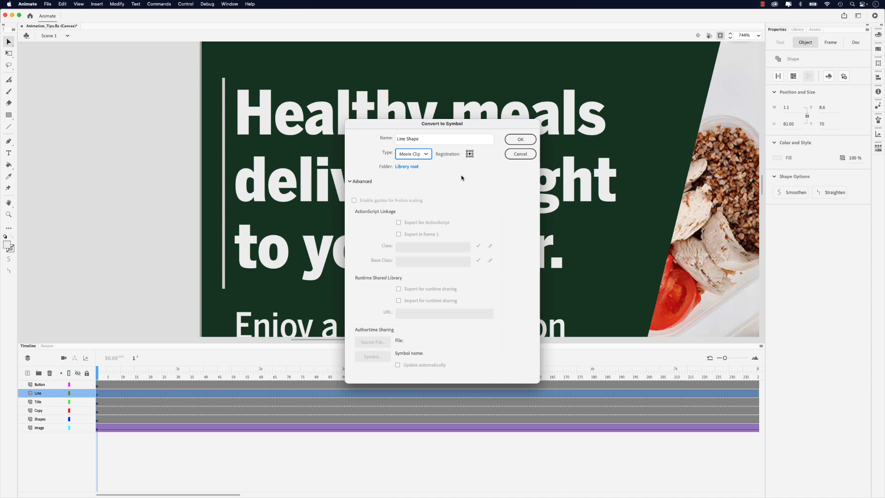
{"action": "left_click", "coordinate": [531, 144]}
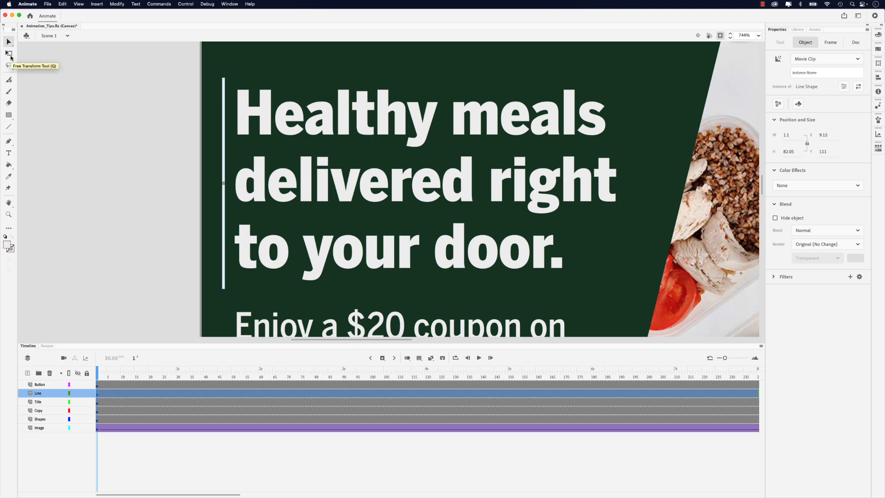
{"action": "left_click", "coordinate": [10, 53]}
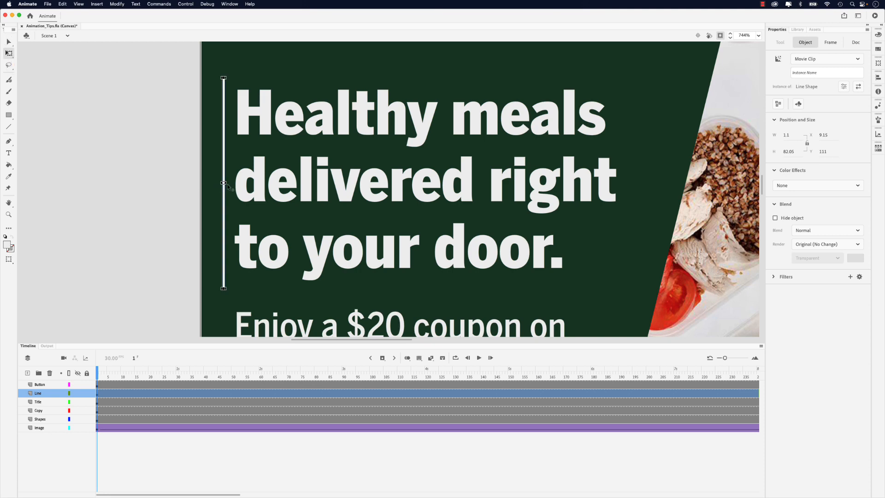
{"action": "left_click", "coordinate": [9, 42]}
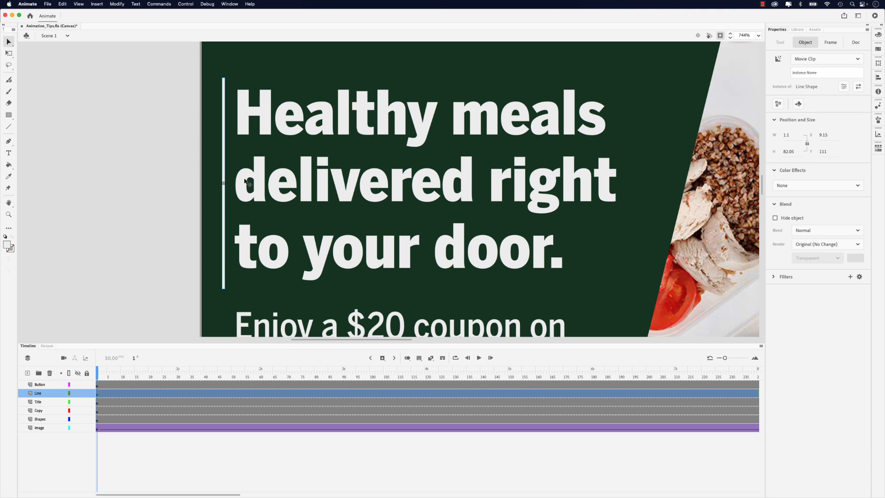
Insert keyframes at frames 20 and 30 on the Line layer.
{"action": "left_click", "coordinate": [758, 36]}
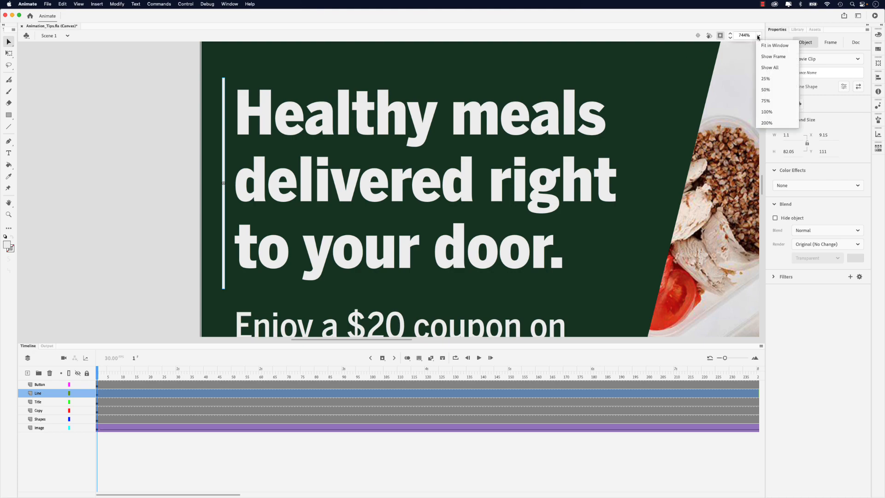
{"action": "left_click", "coordinate": [766, 51]}
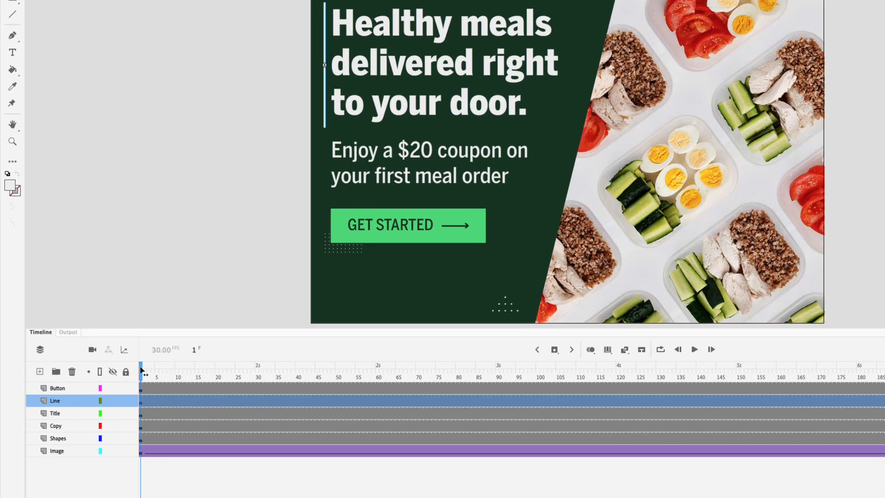
{"action": "left_click", "coordinate": [139, 373]}
{"action": "left_click_drag", "start_coordinate": [206, 372], "coordinate": [219, 375]}
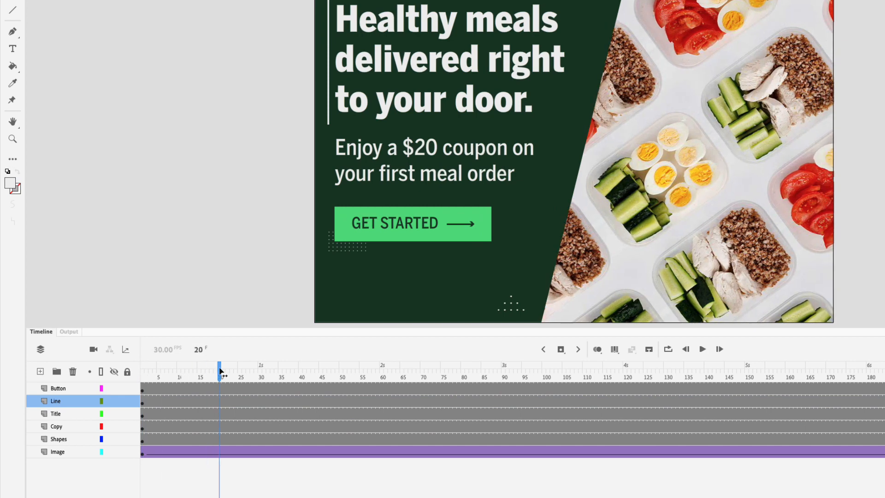
{"action": "left_click", "coordinate": [220, 404]}
{"action": "key", "text": "F6"}
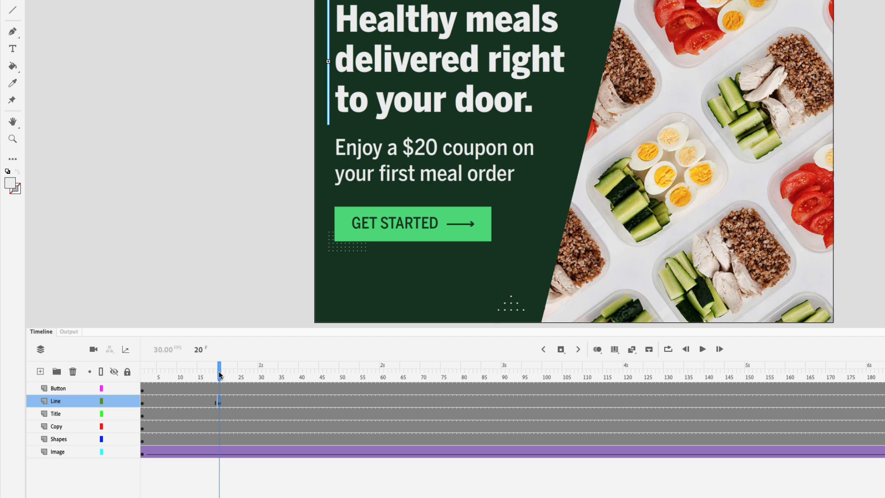
{"action": "left_click_drag", "start_coordinate": [219, 373], "coordinate": [260, 375]}
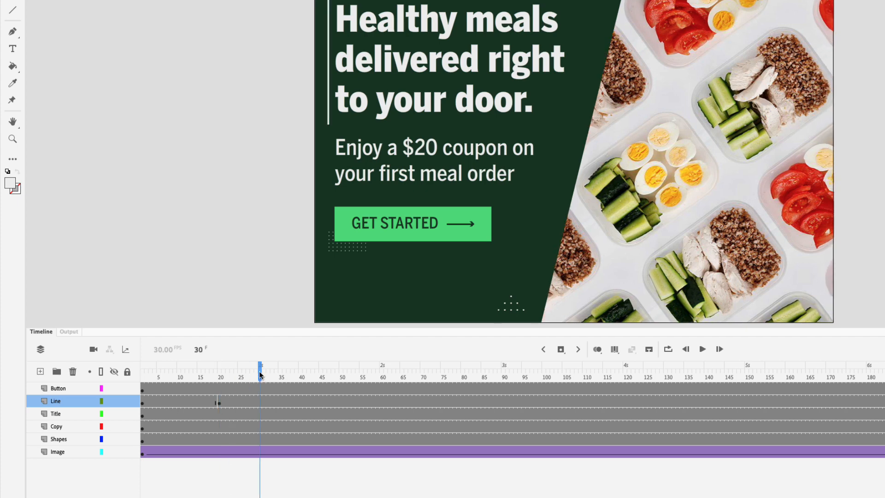
{"action": "left_click", "coordinate": [260, 402]}
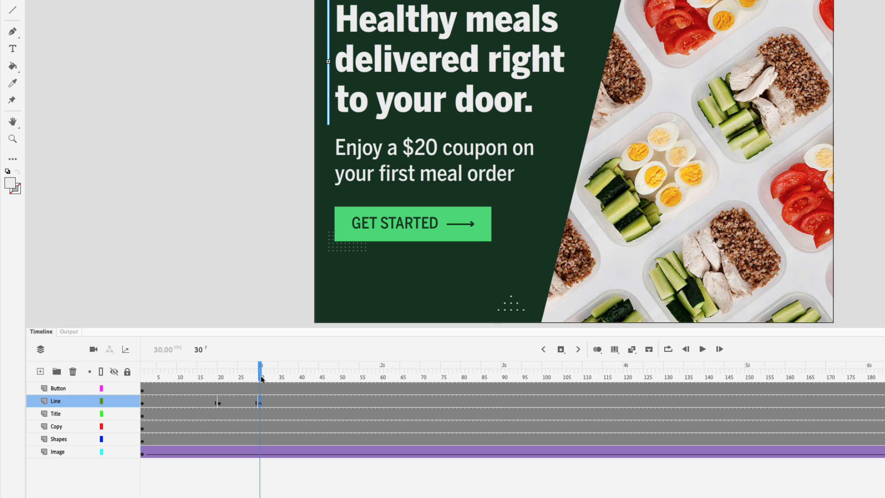
At the frame 20 keyframe, scale the line's height to 0% with Transform.
{"action": "left_click_drag", "start_coordinate": [262, 375], "coordinate": [219, 378]}
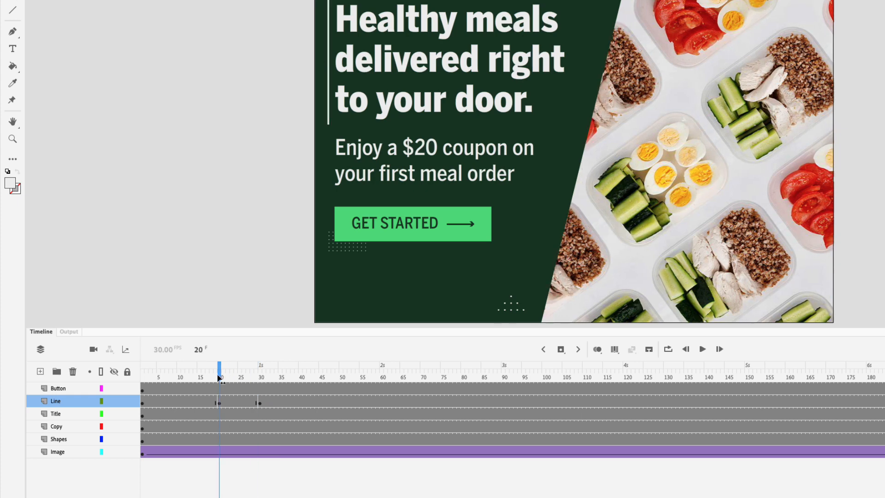
{"action": "left_click", "coordinate": [219, 403]}
{"action": "key", "text": "q"}
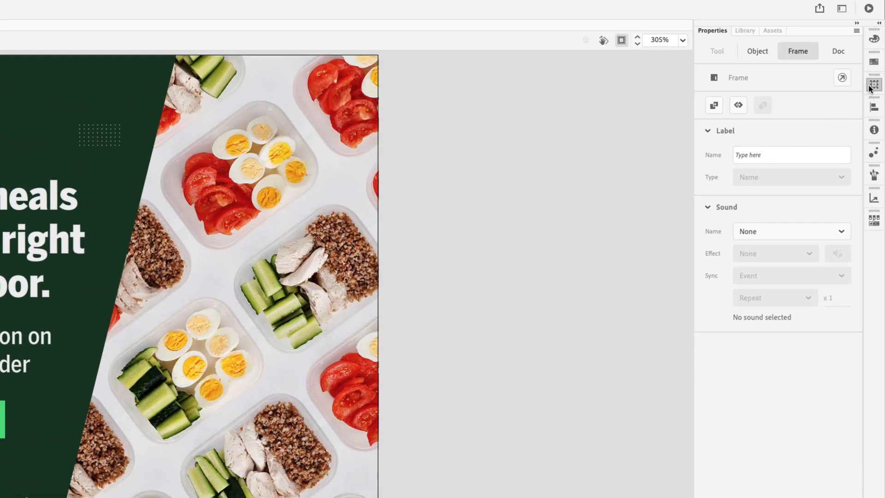
{"action": "left_click", "coordinate": [874, 85]}
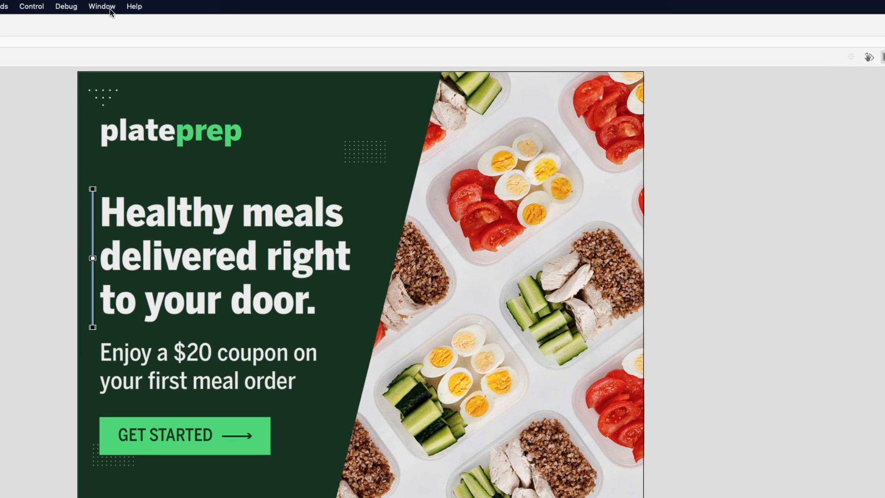
{"action": "left_click", "coordinate": [110, 9]}
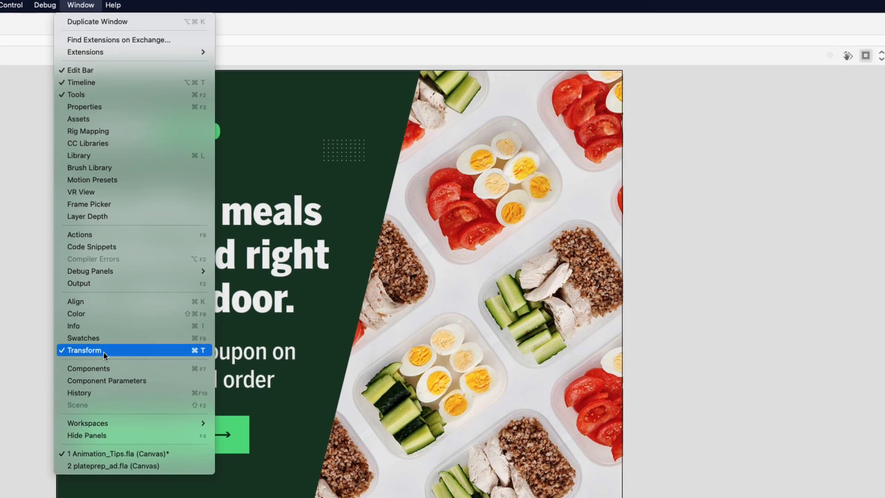
{"action": "left_click", "coordinate": [103, 352]}
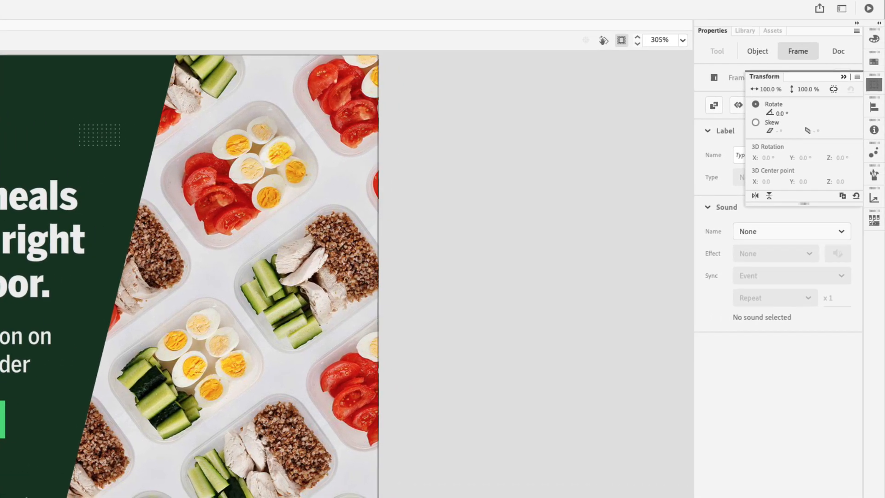
{"action": "left_click", "coordinate": [805, 90]}
{"action": "type", "text": "0"}
{"action": "key", "text": "Return"}
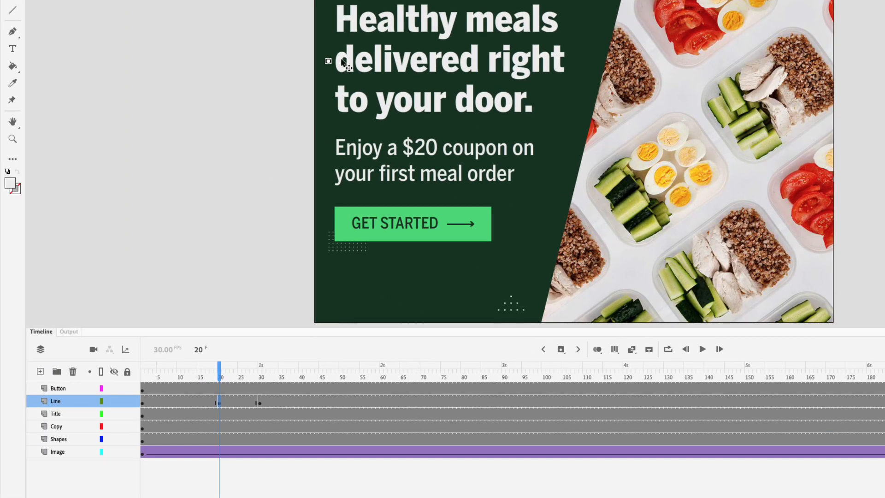
Create a classic tween on the Line layer between the keyframes at frames 20 and 30.
{"action": "mouse_move", "coordinate": [221, 372]}
{"action": "left_mouse_down"}
{"action": "mouse_move", "coordinate": [264, 373]}
{"action": "mouse_move", "coordinate": [232, 374]}
{"action": "left_mouse_up"}
{"action": "left_click", "coordinate": [236, 402]}
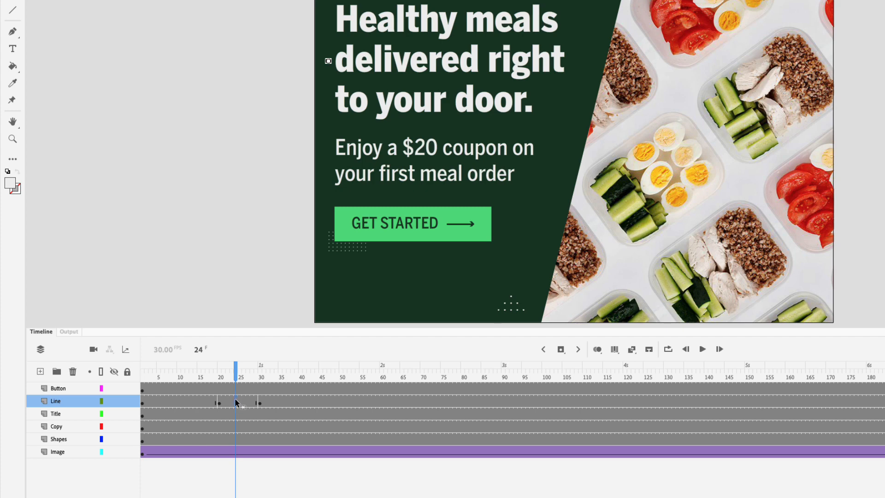
{"action": "right_click", "coordinate": [236, 401]}
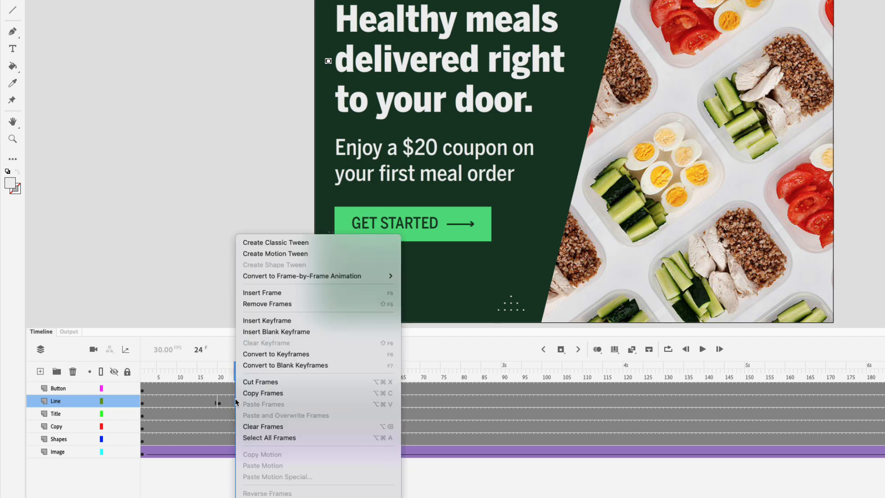
{"action": "left_click", "coordinate": [303, 243]}
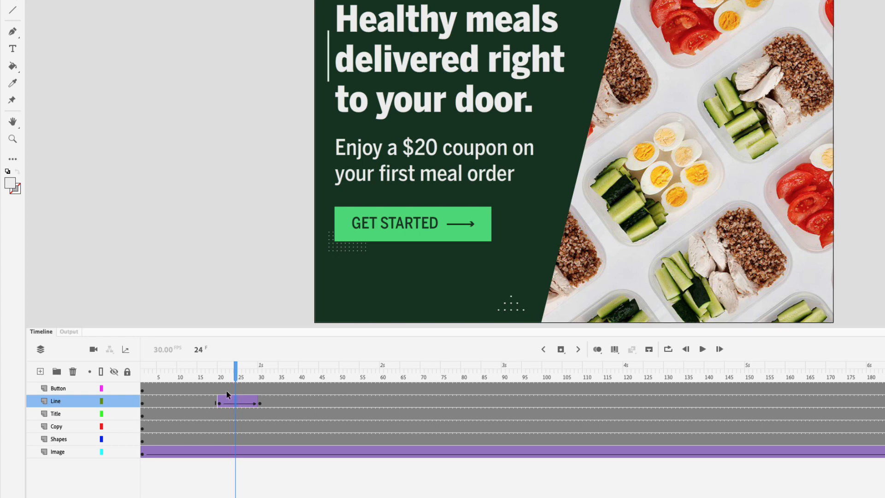
Clear the line from the Line layer's frames 1 through 19.
{"action": "left_click", "coordinate": [144, 403]}
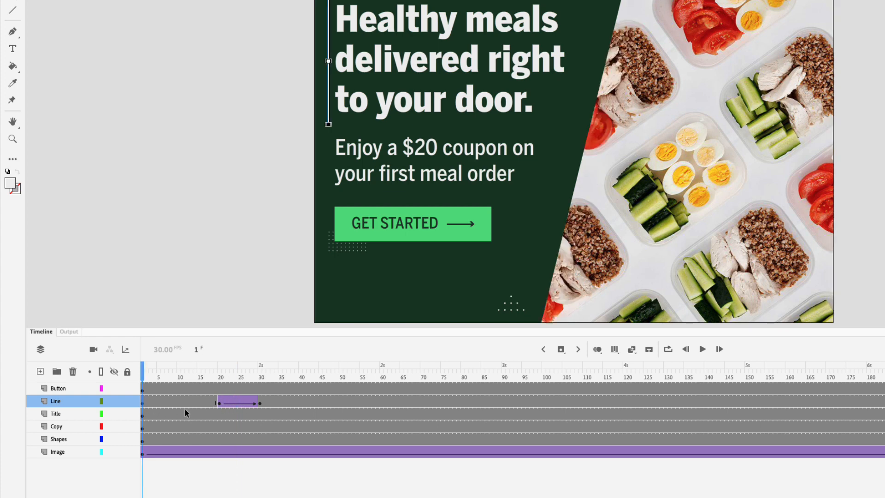
{"action": "left_click", "coordinate": [214, 401], "text": "shift"}
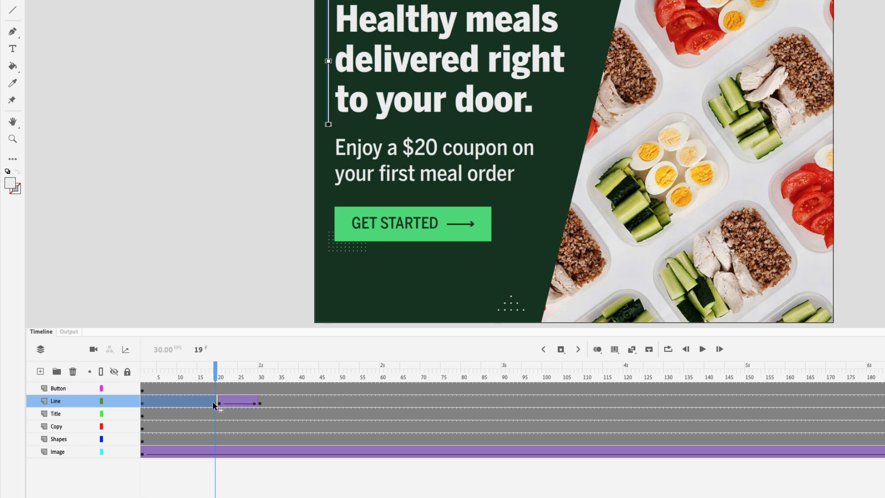
{"action": "key", "text": "Delete"}
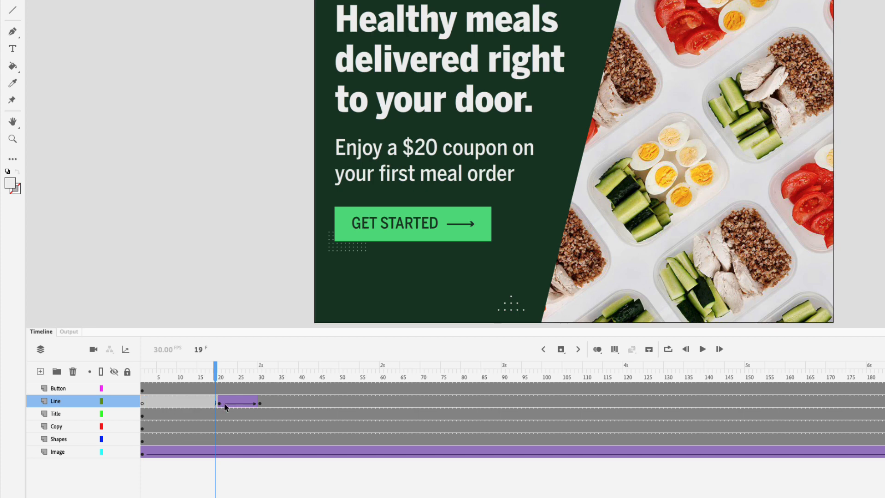
Apply the Quad Ease-In effect to the line's growth tween between frames 20 and 30, and play the animation from frame 1.
{"action": "left_click", "coordinate": [234, 403]}
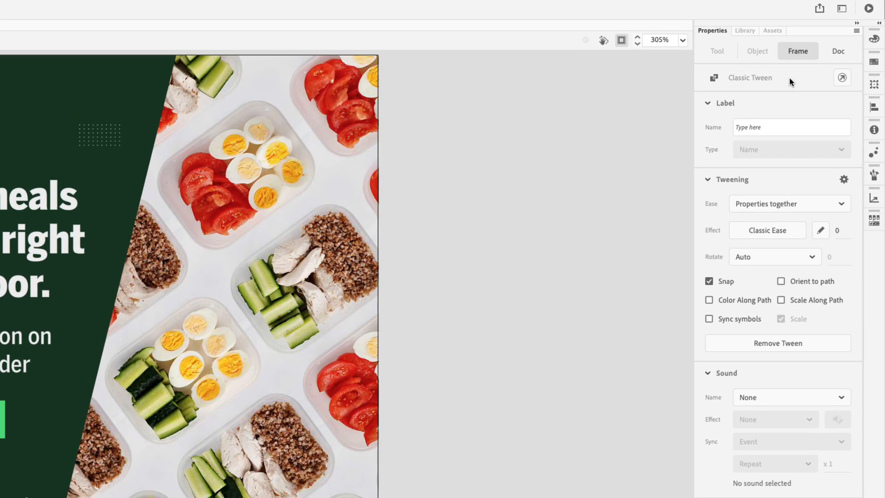
{"action": "left_click", "coordinate": [800, 54]}
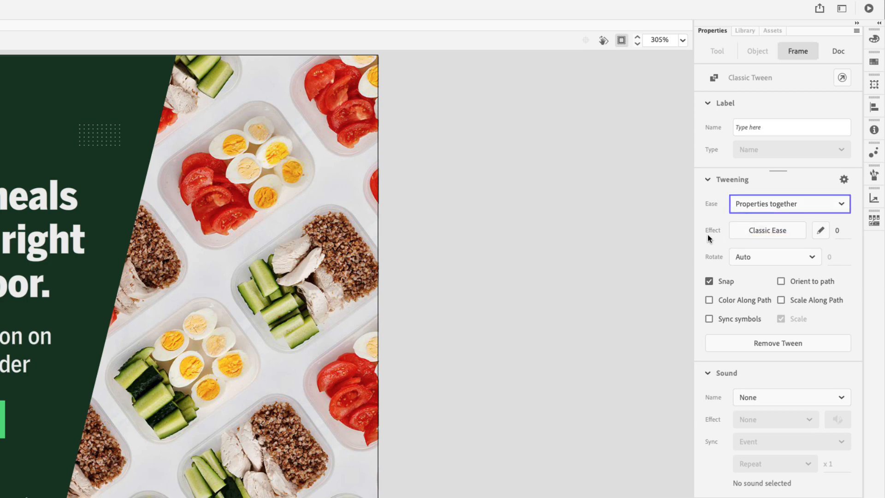
{"action": "left_click", "coordinate": [757, 237]}
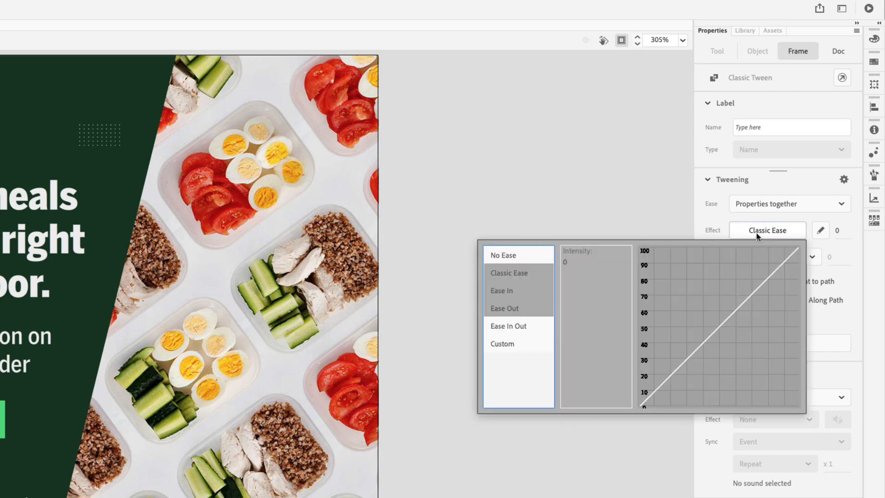
{"action": "left_click", "coordinate": [508, 291]}
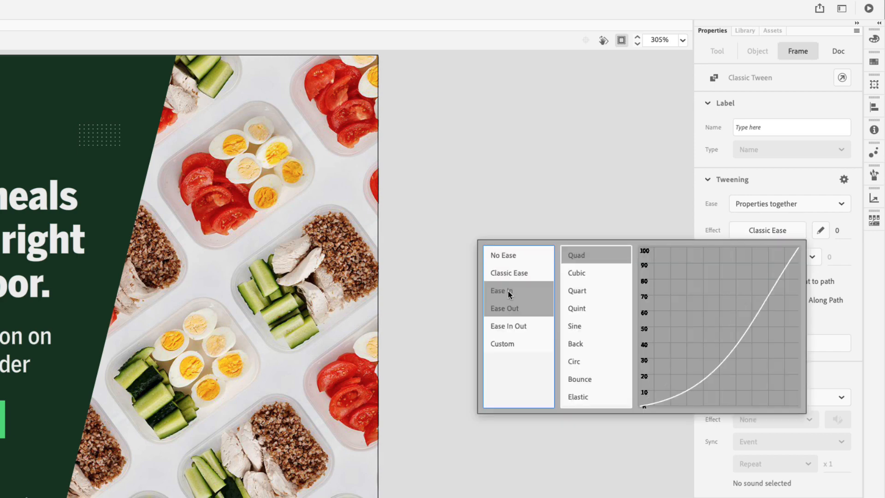
{"action": "double_click", "coordinate": [585, 258]}
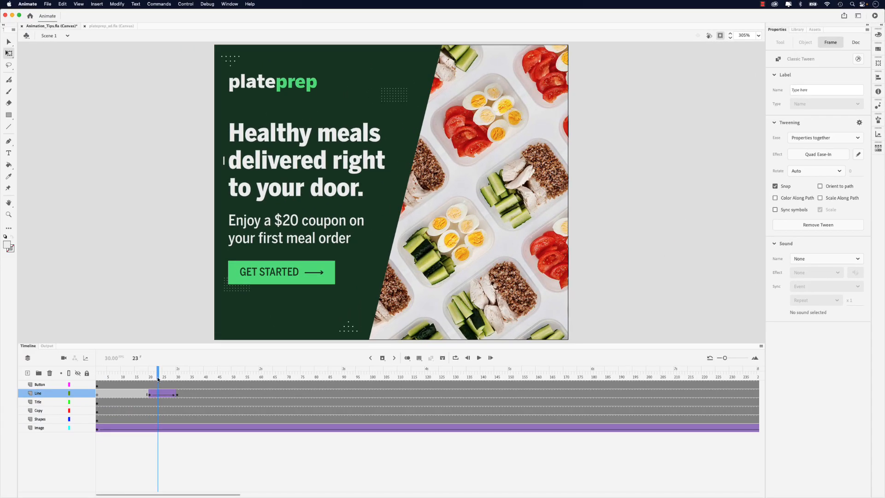
{"action": "left_click_drag", "start_coordinate": [158, 379], "coordinate": [90, 375]}
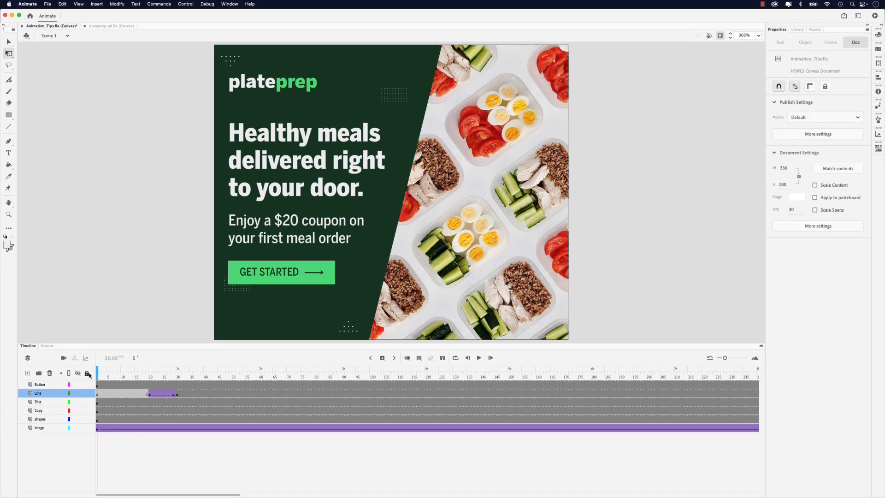
{"action": "key", "text": "Return"}
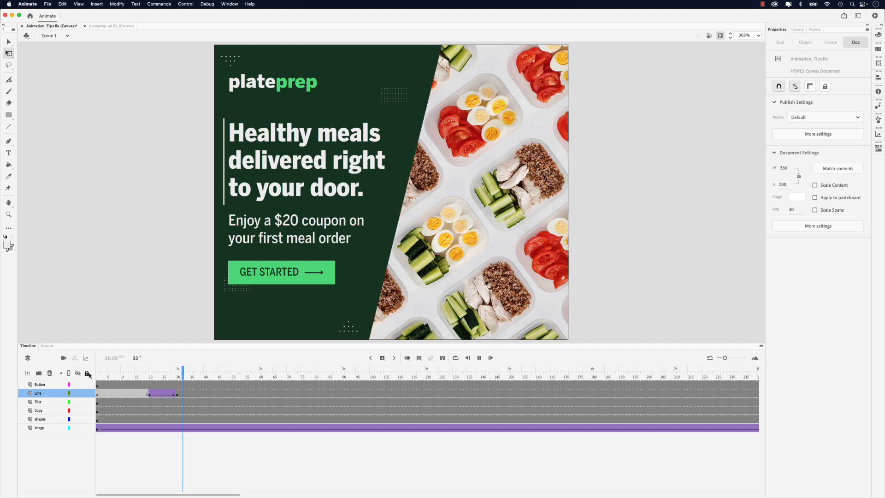
{"action": "key", "text": "Return"}
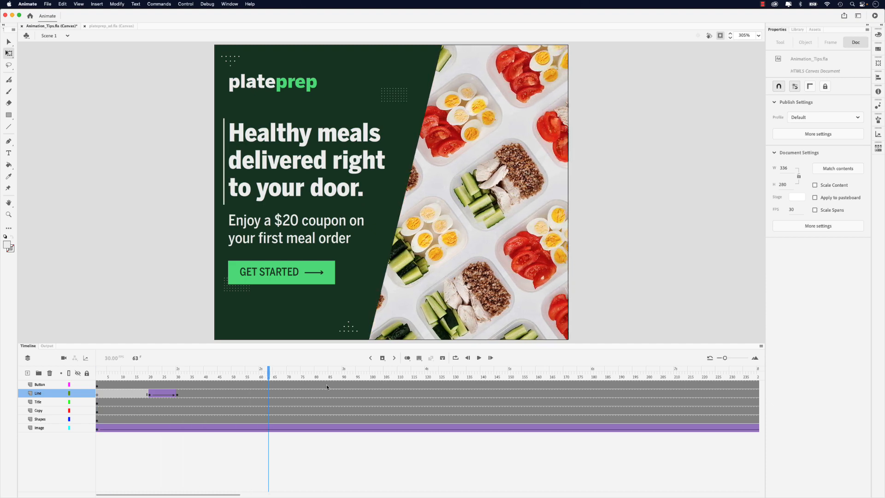
{"action": "left_click_drag", "start_coordinate": [270, 374], "coordinate": [83, 362]}
{"action": "key", "text": "Return"}
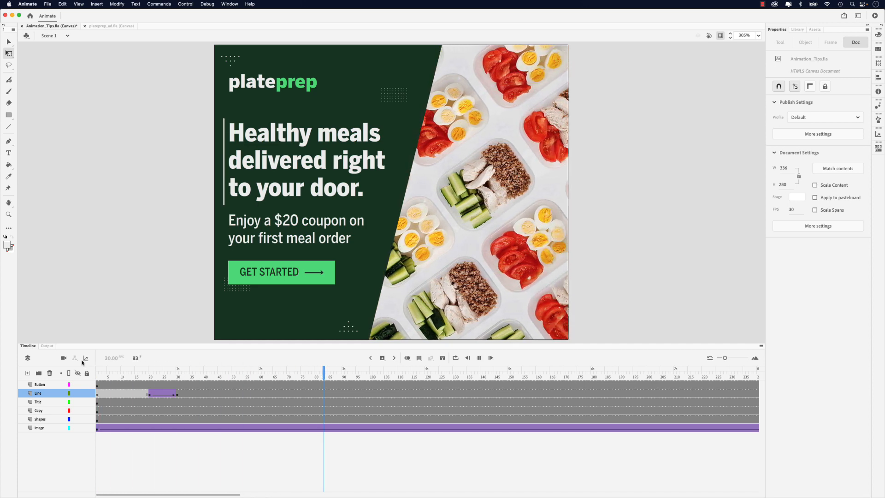
{"action": "key", "text": "Return"}
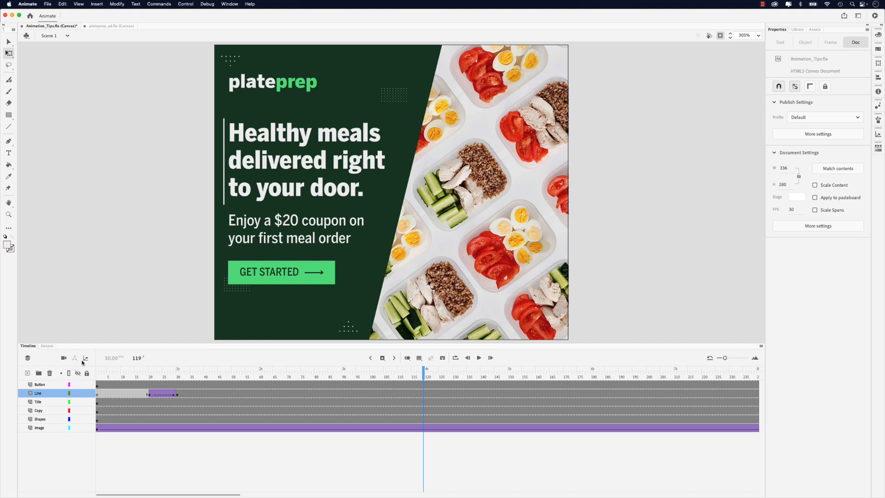
Insert keyframes at frames 35 and 60 on the Line layer.
{"action": "left_click_drag", "start_coordinate": [423, 374], "coordinate": [192, 376]}
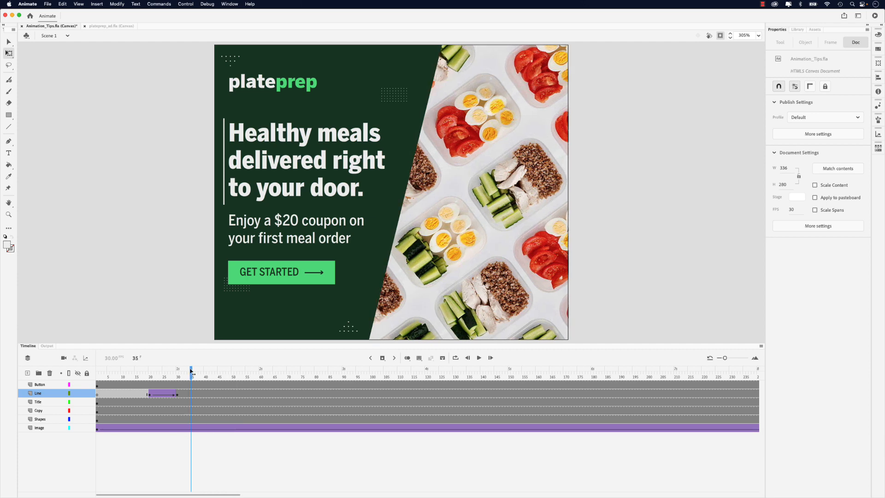
{"action": "left_click", "coordinate": [191, 393]}
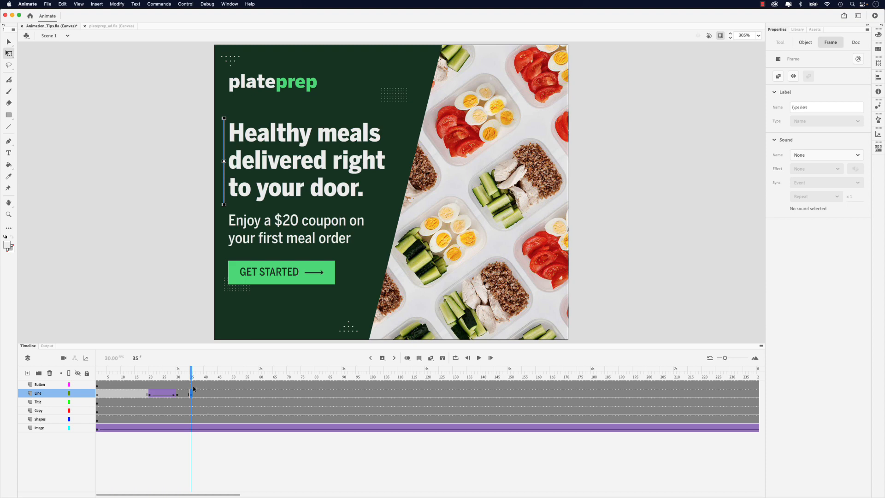
{"action": "left_click_drag", "start_coordinate": [192, 375], "coordinate": [261, 387]}
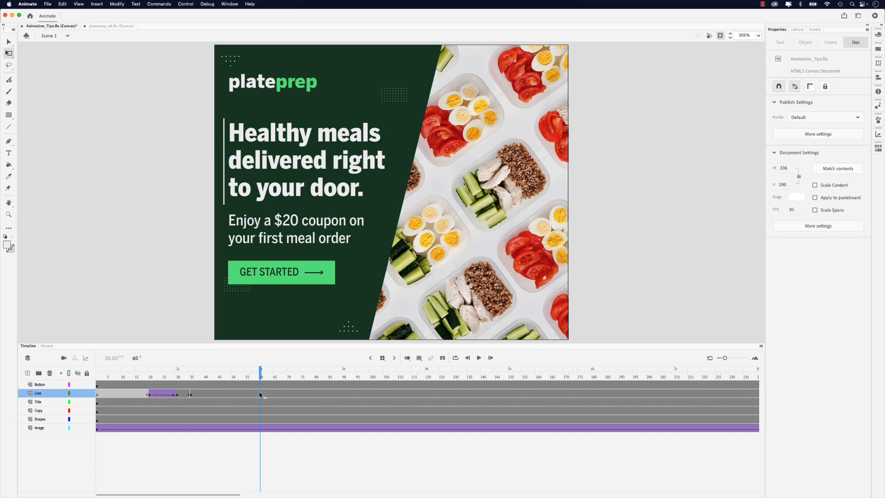
{"action": "left_click", "coordinate": [261, 394]}
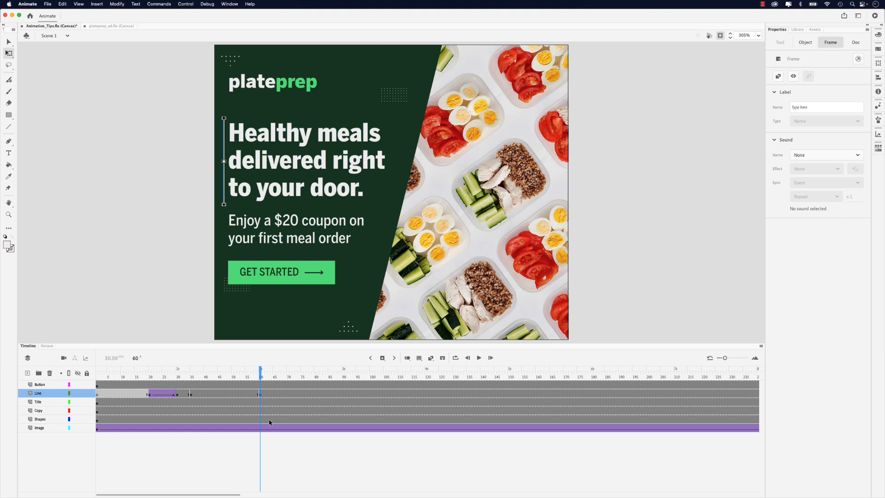
At the frame 60 keyframe, move the line horizontally across the headline to just beyond the right end of its text.
{"action": "key", "text": "shift+Right"}
{"action": "key", "text": "shift+Right"}
{"action": "key", "text": "shift+Right"}
{"action": "key", "text": "shift+Right"}
{"action": "key", "text": "shift+Right"}
{"action": "key", "text": "shift+Right"}
{"action": "key", "text": "shift+Right"}
{"action": "key", "text": "shift+Right"}
{"action": "key", "text": "shift+Right"}
{"action": "key", "text": "shift+Right"}
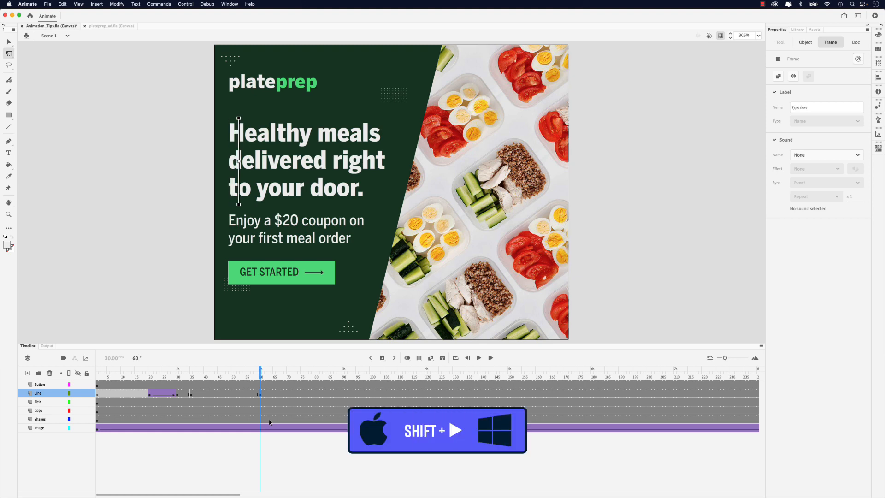
{"action": "key", "text": "shift+Right"}
{"action": "key", "text": "shift+Right"}
{"action": "key", "text": "shift+Right"}
{"action": "key", "text": "shift+Right"}
{"action": "key", "text": "shift+Right"}
{"action": "key", "text": "shift+Right"}
{"action": "key", "text": "shift+Right"}
{"action": "key", "text": "shift+Right"}
{"action": "key", "text": "shift+Right"}
{"action": "key", "text": "shift+Right"}
{"action": "key", "text": "shift+Right"}
{"action": "key", "text": "shift+Right"}
{"action": "key", "text": "shift+Right"}
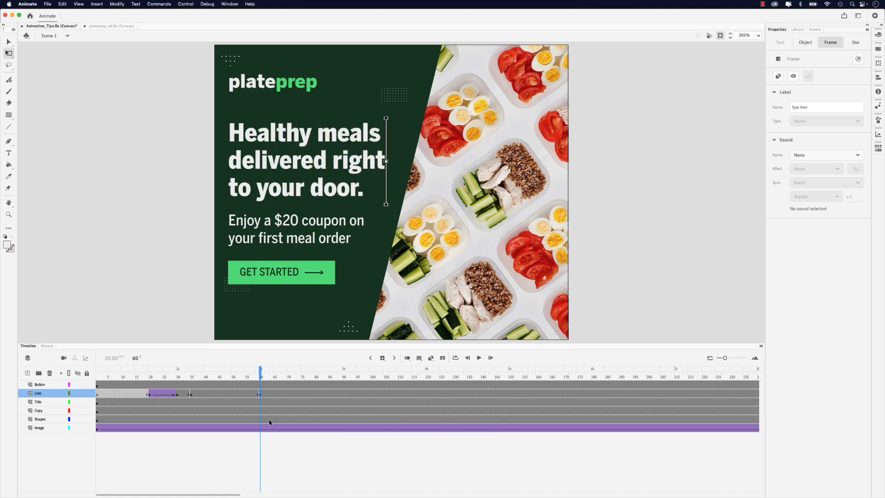
{"action": "key", "text": "Right"}
{"action": "key", "text": "Right"}
{"action": "key", "text": "Right"}
{"action": "key", "text": "Right"}
{"action": "key", "text": "Right"}
{"action": "key", "text": "Right"}
{"action": "key", "text": "Right"}
{"action": "key", "text": "Left"}
{"action": "key", "text": "Left"}
{"action": "key", "text": "Left"}
{"action": "key", "text": "Left"}
{"action": "key", "text": "Right"}
Create a classic tween on the Line layer between frames 35 and 60 and play back the line's sideways movement.
{"action": "left_click", "coordinate": [230, 395]}
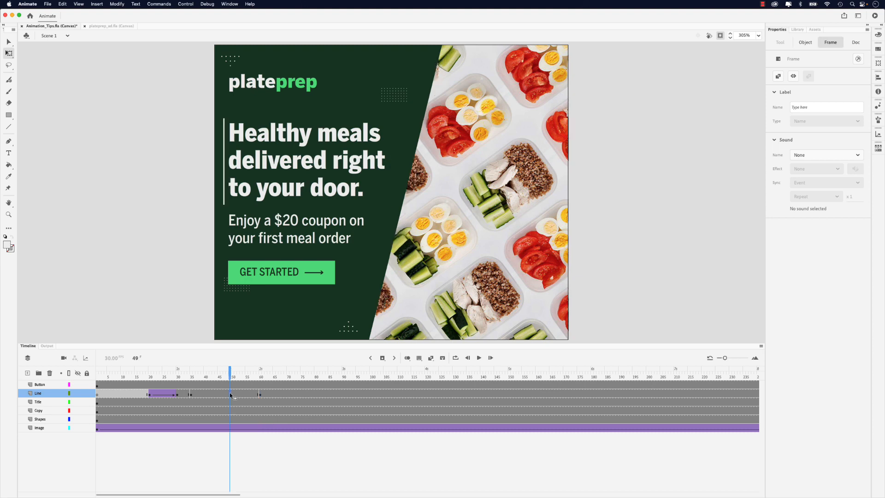
{"action": "right_click", "coordinate": [230, 395]}
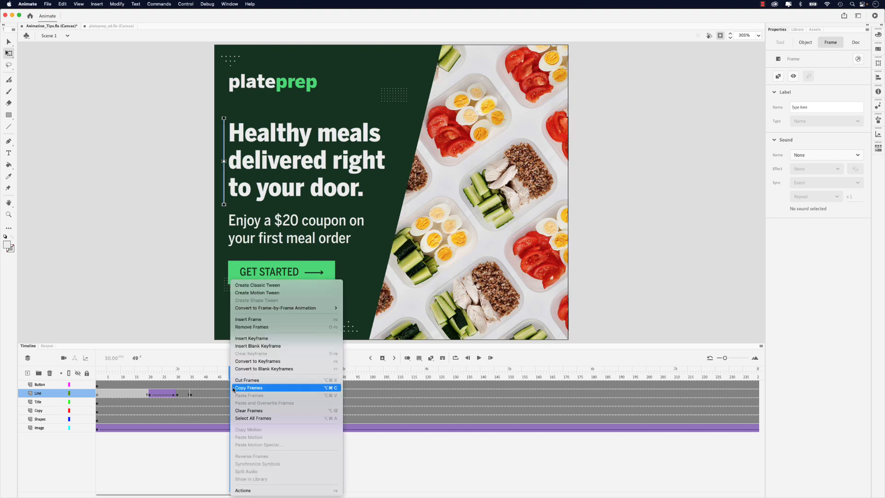
{"action": "left_click", "coordinate": [244, 289]}
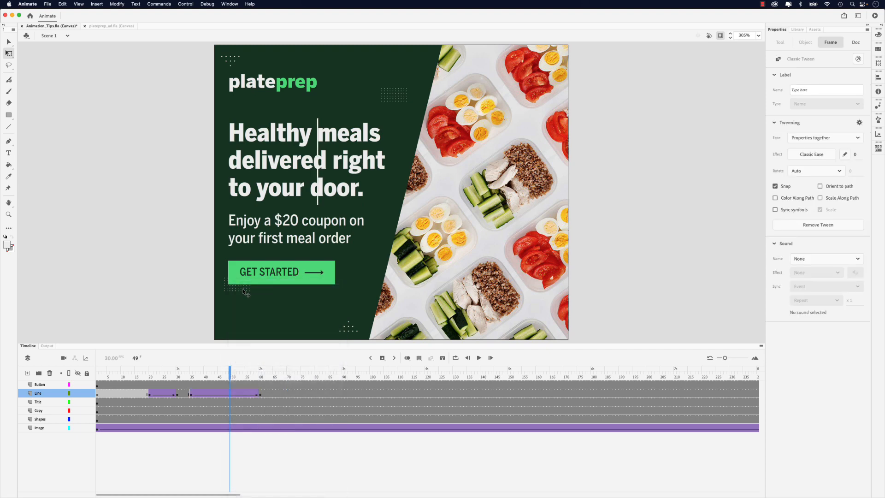
{"action": "left_click_drag", "start_coordinate": [230, 374], "coordinate": [144, 369]}
{"action": "key", "text": "Return"}
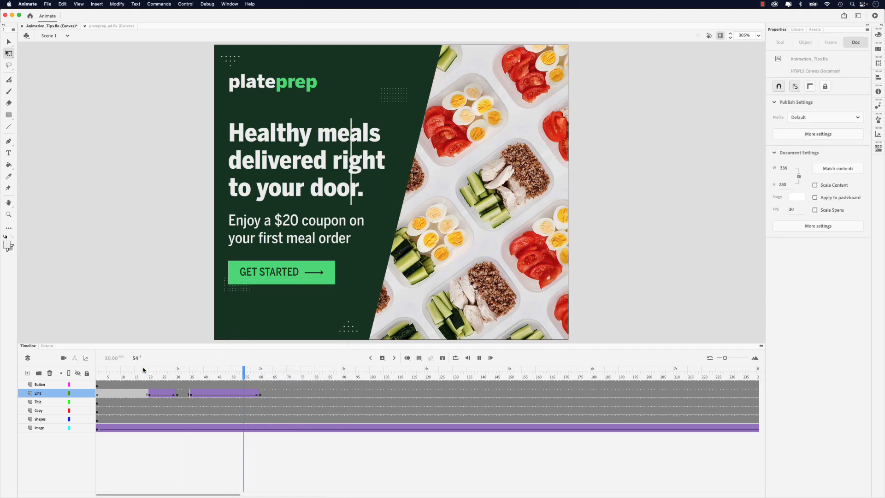
{"action": "key", "text": "Return"}
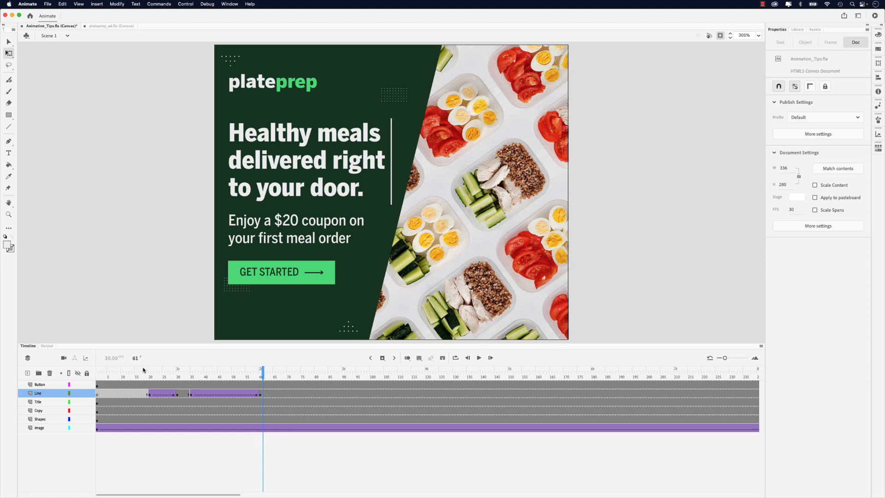
Apply the Quad Ease-Out effect to the line's tween between frames 35 and 60 and replay the animation.
{"action": "left_click", "coordinate": [224, 394]}
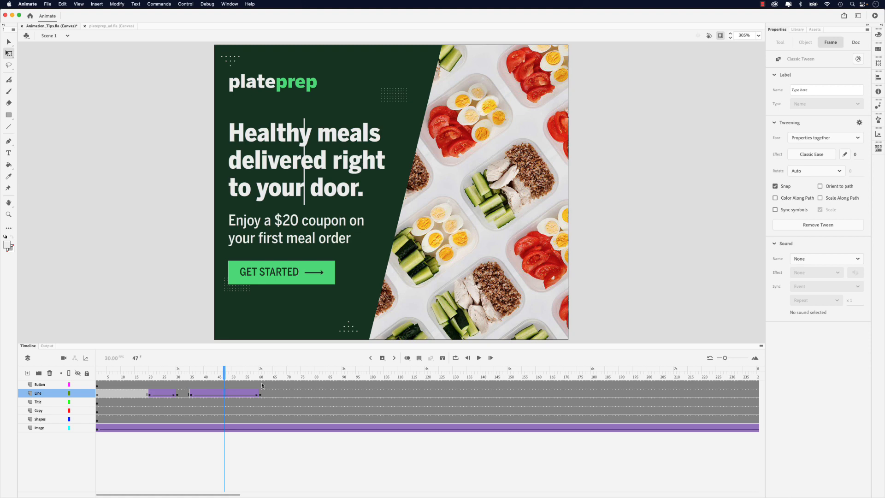
{"action": "left_click", "coordinate": [803, 155]}
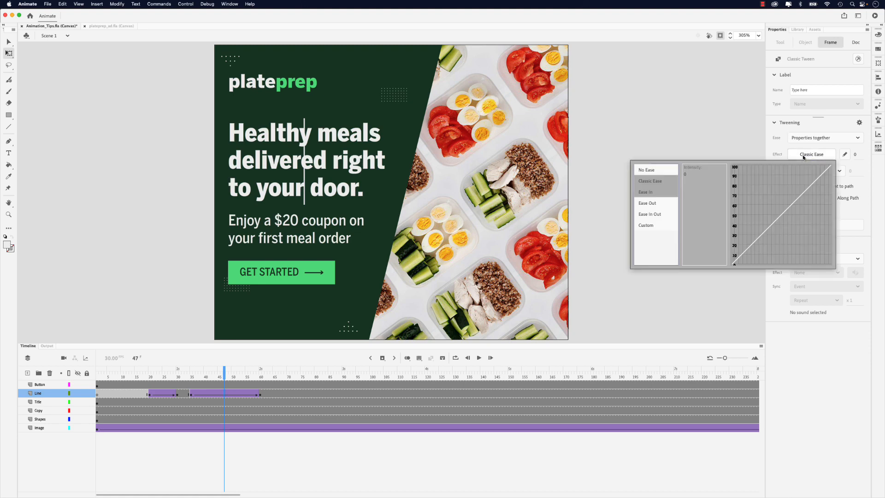
{"action": "mouse_move", "coordinate": [647, 206]}
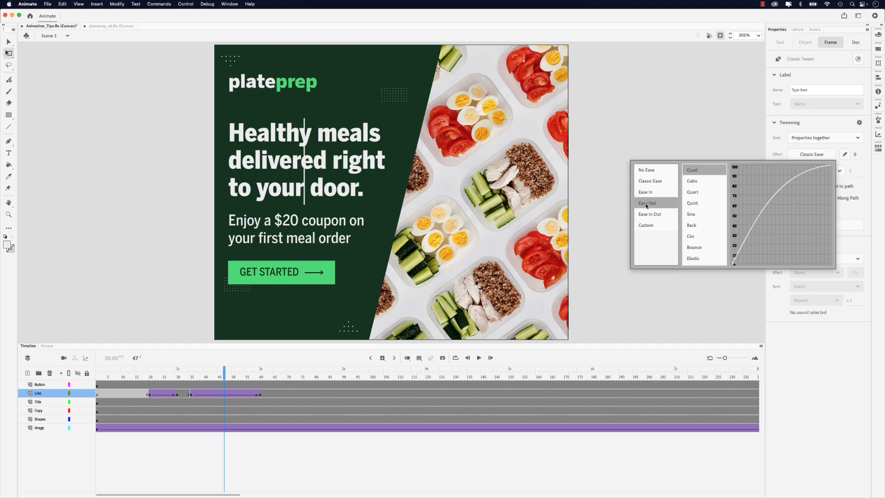
{"action": "double_click", "coordinate": [701, 174]}
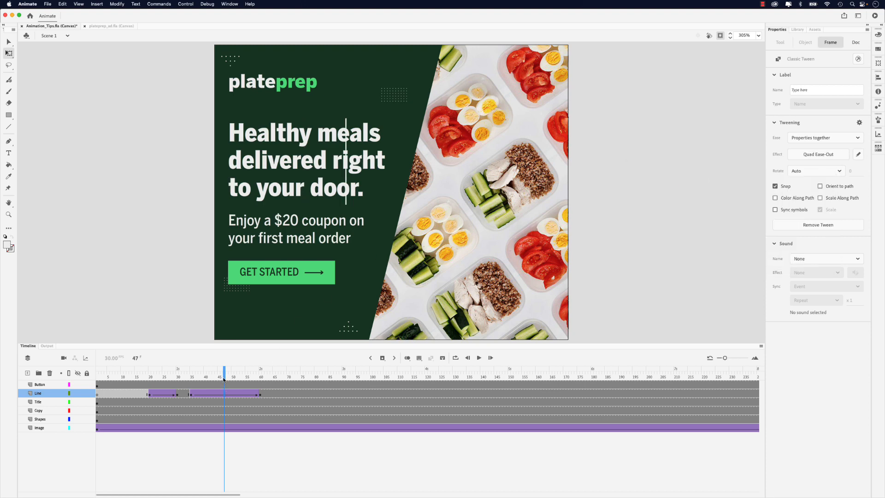
{"action": "left_click_drag", "start_coordinate": [224, 379], "coordinate": [130, 376]}
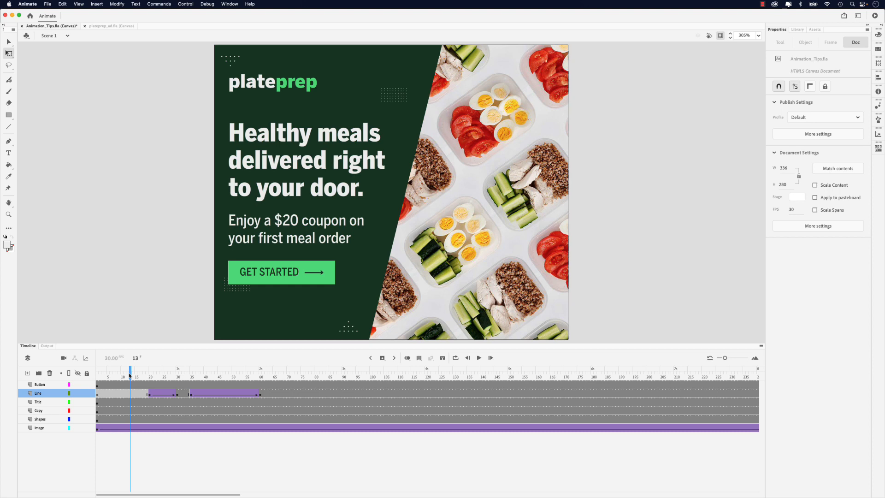
{"action": "key", "text": "Return"}
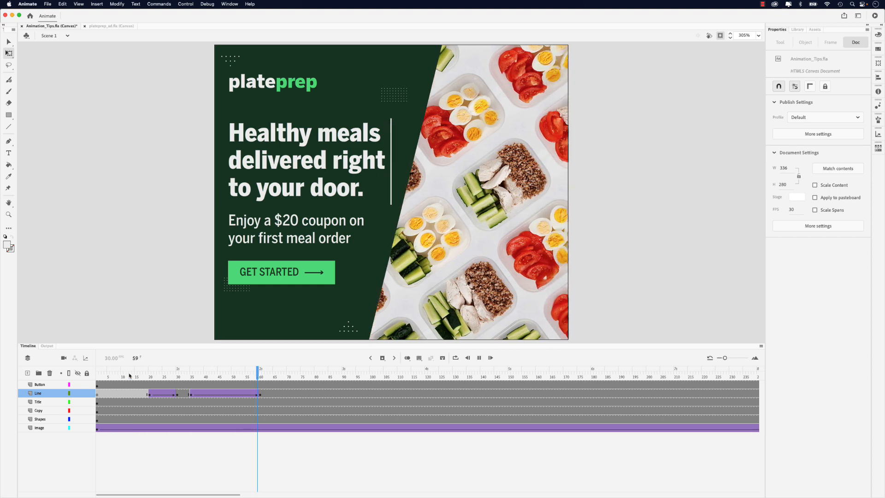
{"action": "key", "text": "Return"}
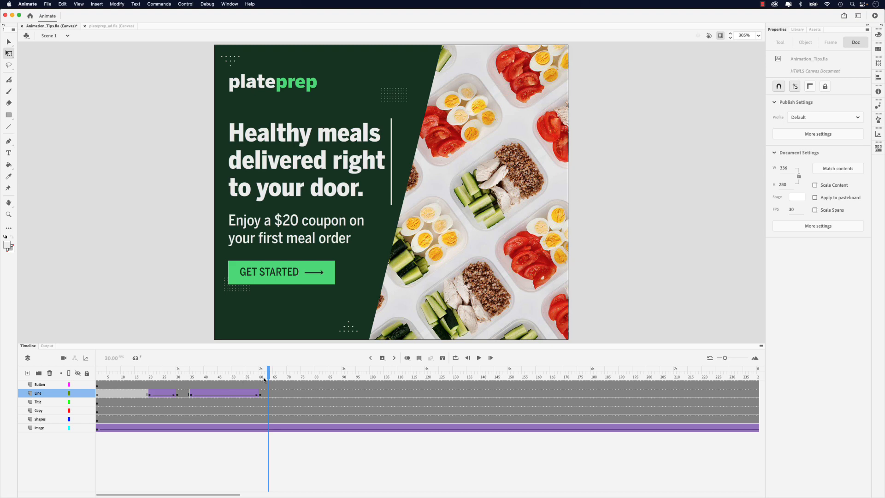
Insert keyframes at frames 65 and 75 on the Line layer.
{"action": "left_click_drag", "start_coordinate": [270, 376], "coordinate": [276, 376]}
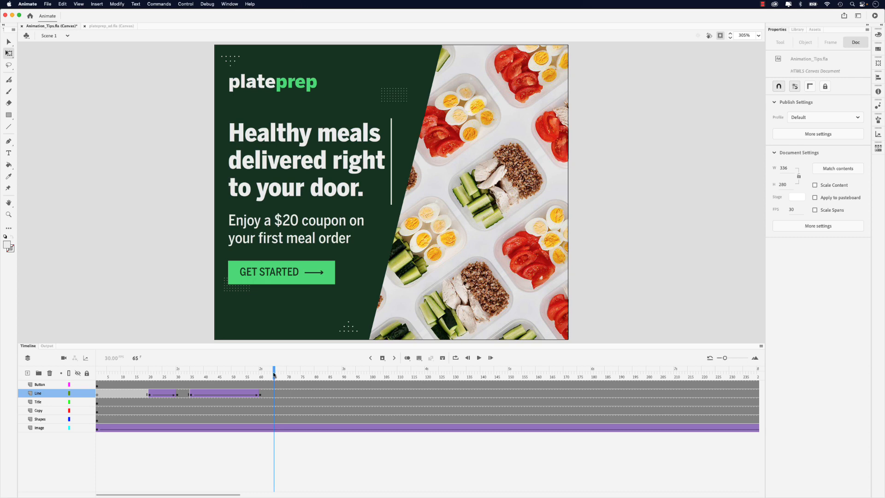
{"action": "left_click", "coordinate": [276, 377]}
{"action": "left_click_drag", "start_coordinate": [277, 376], "coordinate": [273, 377]}
{"action": "left_click", "coordinate": [275, 393]}
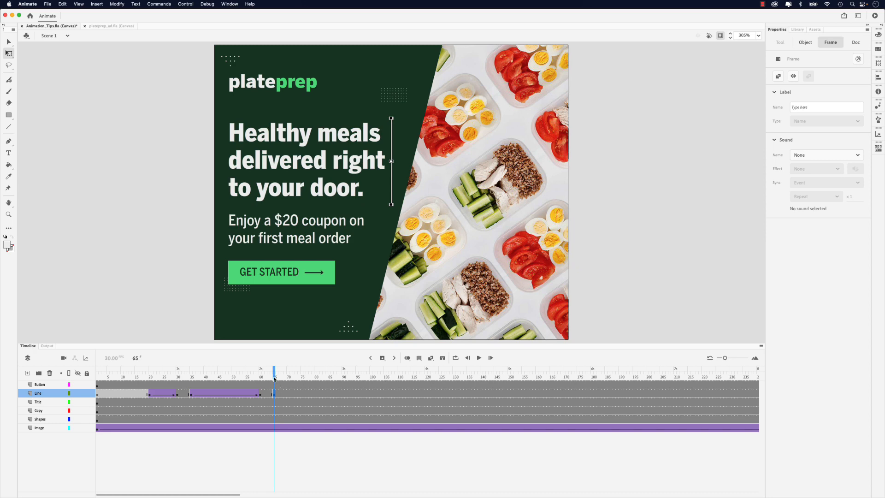
{"action": "left_click_drag", "start_coordinate": [274, 377], "coordinate": [302, 386]}
{"action": "left_click", "coordinate": [303, 394]}
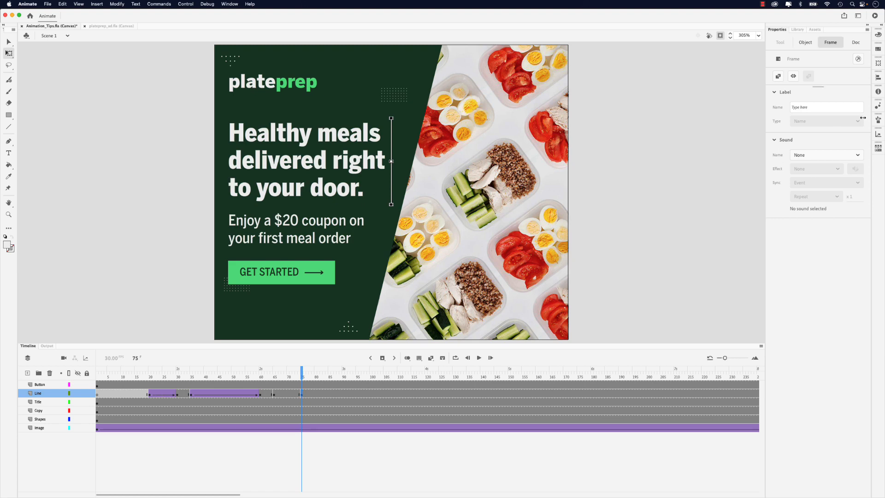
Scale the line's height down to 0% at the frame 75 keyframe.
{"action": "left_click", "coordinate": [878, 63]}
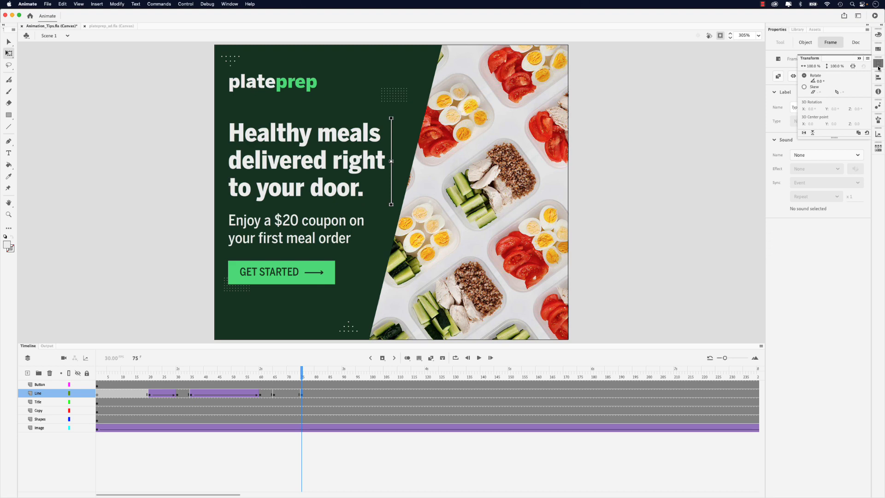
{"action": "left_click", "coordinate": [838, 66]}
{"action": "type", "text": "0"}
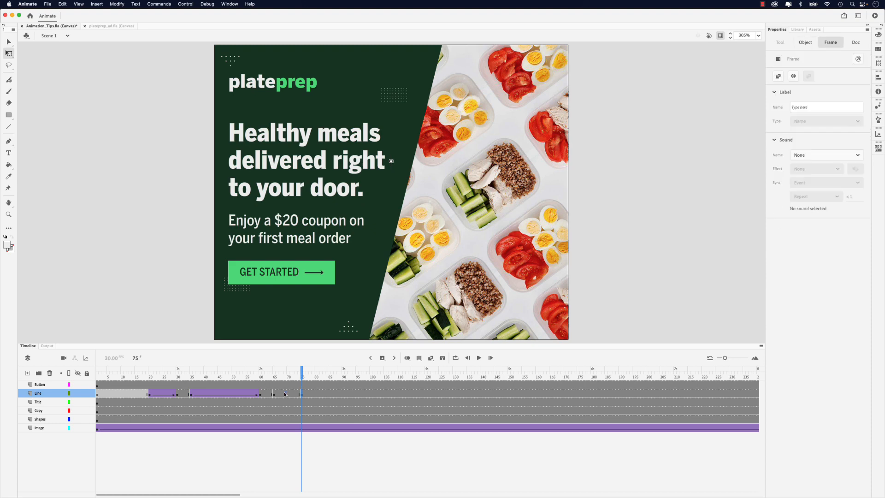
Create a classic tween on the Line layer between the frame 65 and 75 keyframes.
{"action": "left_click", "coordinate": [285, 394]}
{"action": "right_click", "coordinate": [284, 395]}
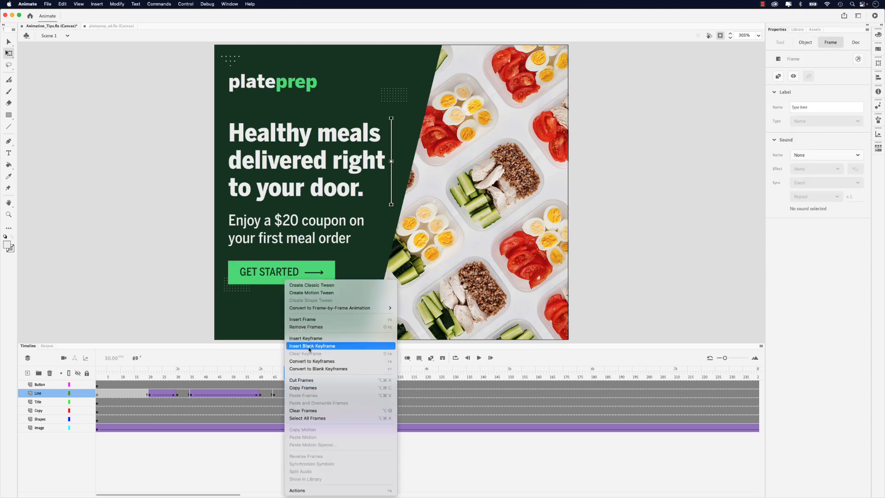
{"action": "left_click", "coordinate": [316, 286]}
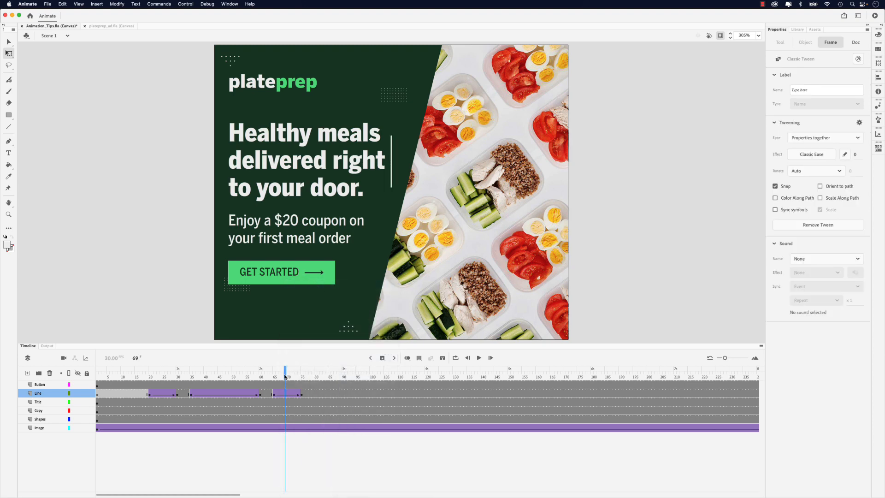
Apply the Quad Ease-Out effect to the line's shrinking tween between frames 65 and 75.
{"action": "left_click", "coordinate": [289, 394]}
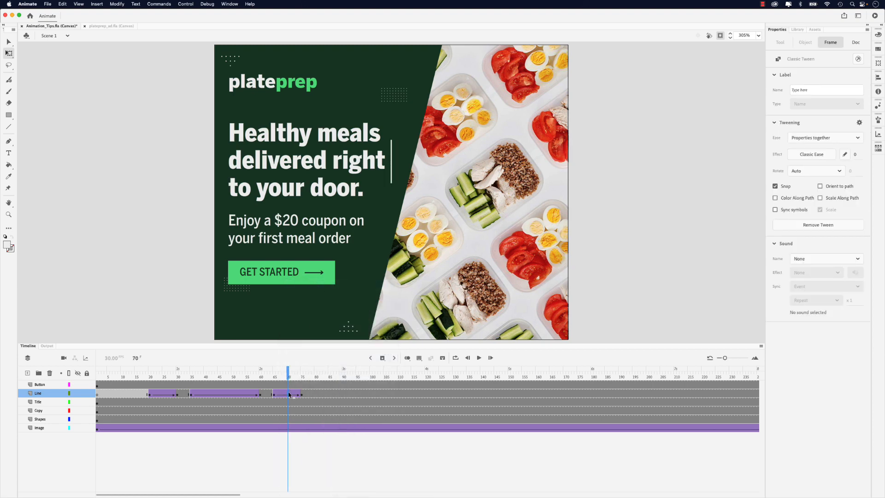
{"action": "left_click", "coordinate": [801, 156]}
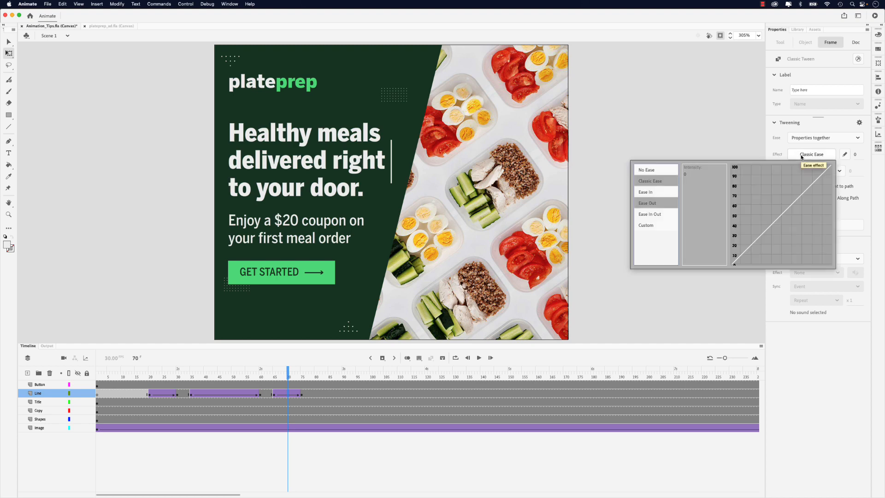
{"action": "left_click", "coordinate": [647, 204]}
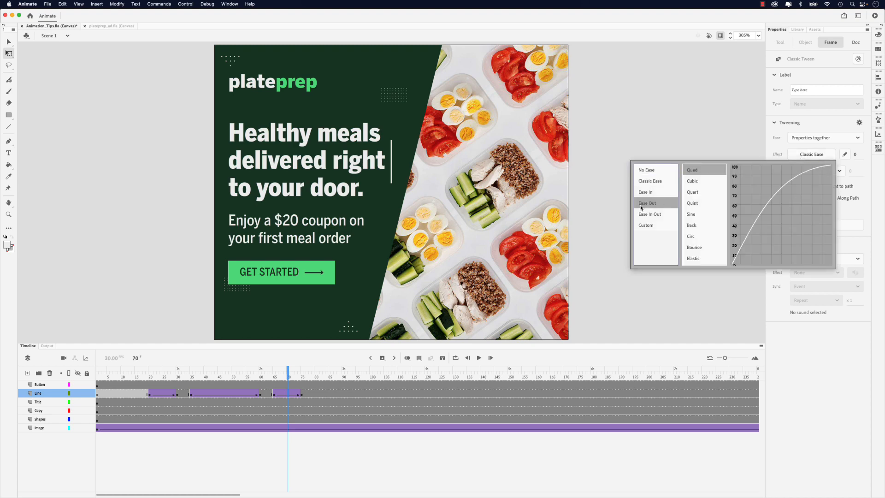
{"action": "double_click", "coordinate": [697, 174]}
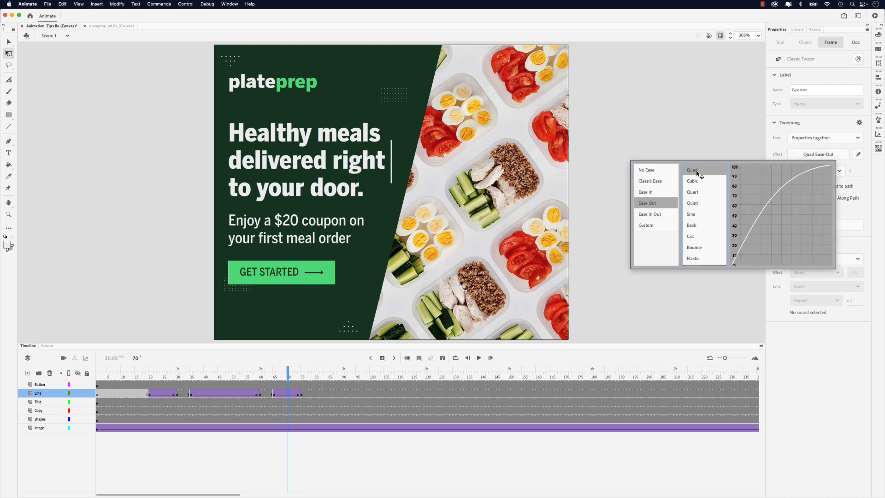
Remove the surplus frames 76 to 360 from the Line layer so it ends just after the line shrinks.
{"action": "left_click", "coordinate": [304, 395]}
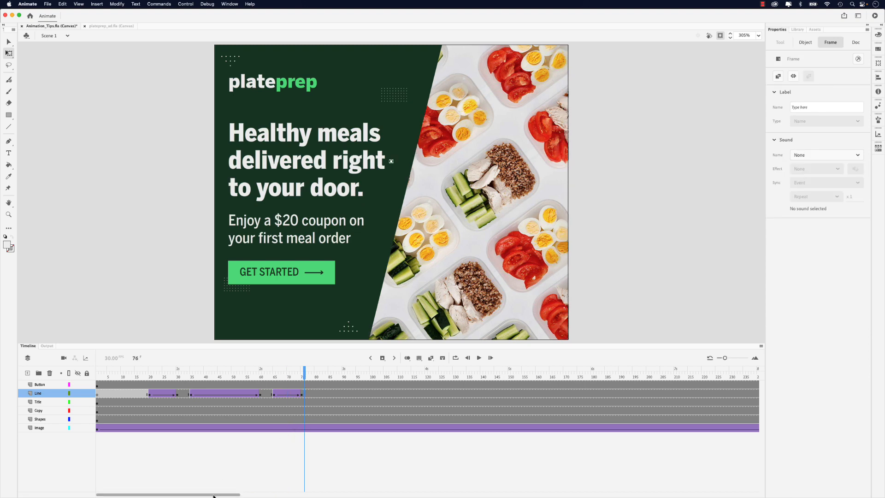
{"action": "left_click_drag", "start_coordinate": [213, 495], "coordinate": [316, 495]}
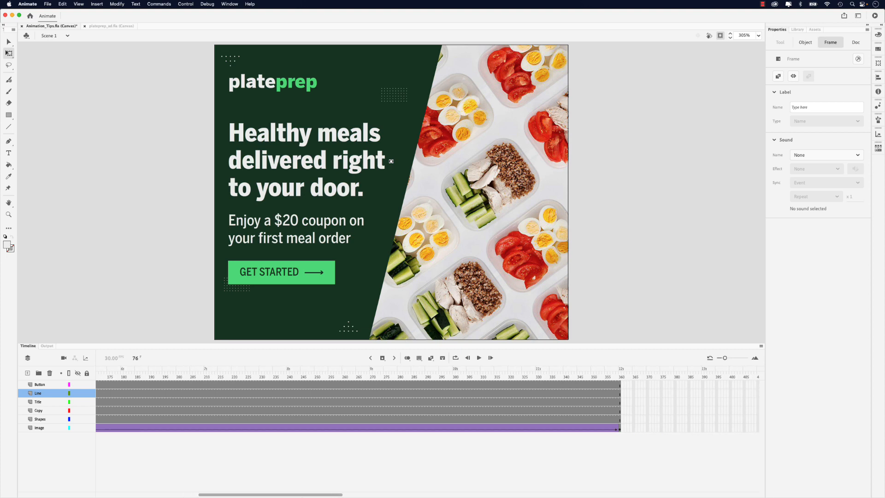
{"action": "left_click", "coordinate": [619, 398]}
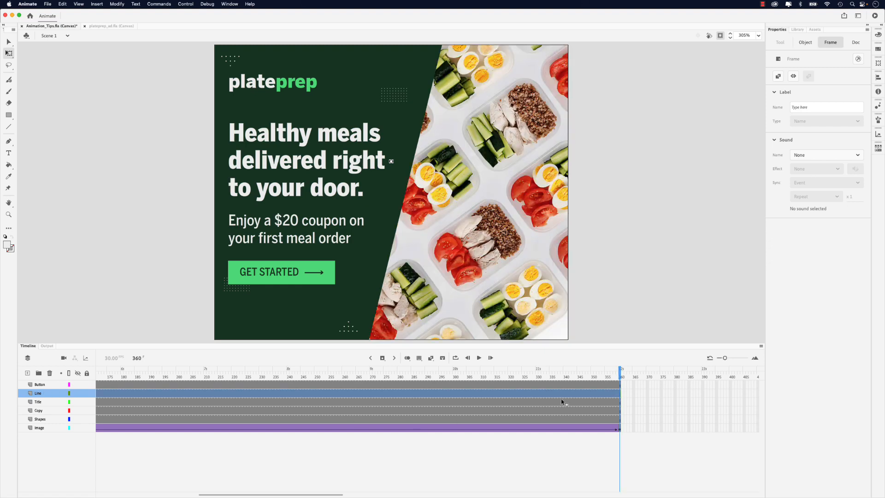
{"action": "right_click", "coordinate": [546, 394]}
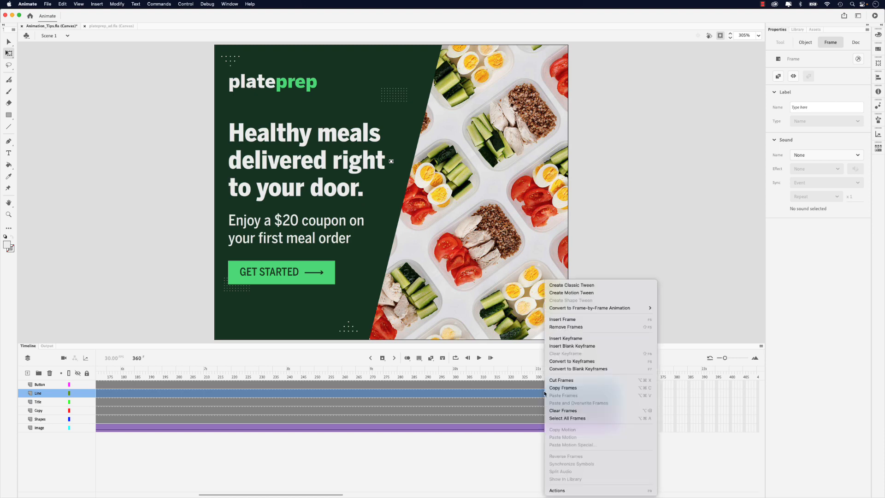
{"action": "left_click", "coordinate": [560, 328]}
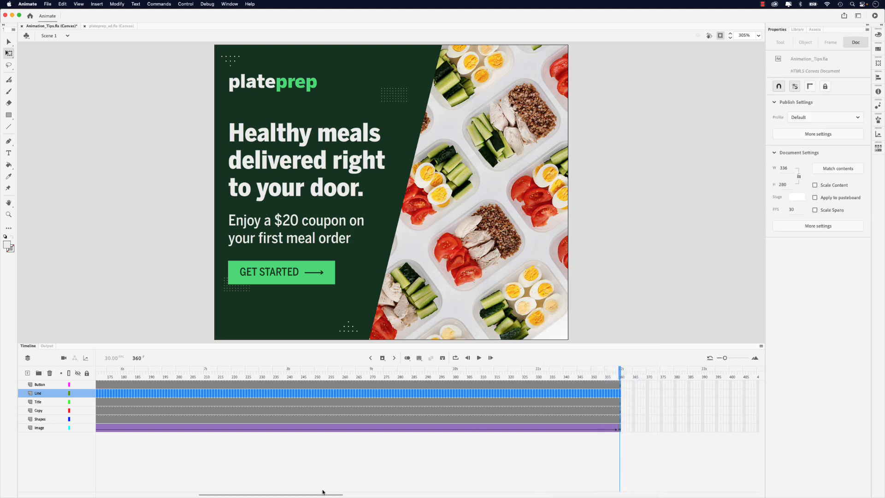
{"action": "left_click_drag", "start_coordinate": [315, 496], "coordinate": [212, 496]}
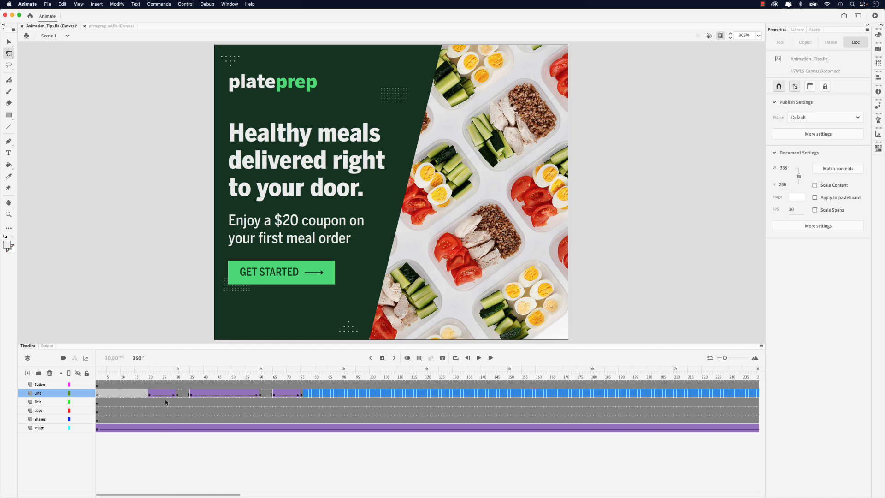
Add a new layer directly above the Title layer and name it Mask.
{"action": "left_click", "coordinate": [97, 370]}
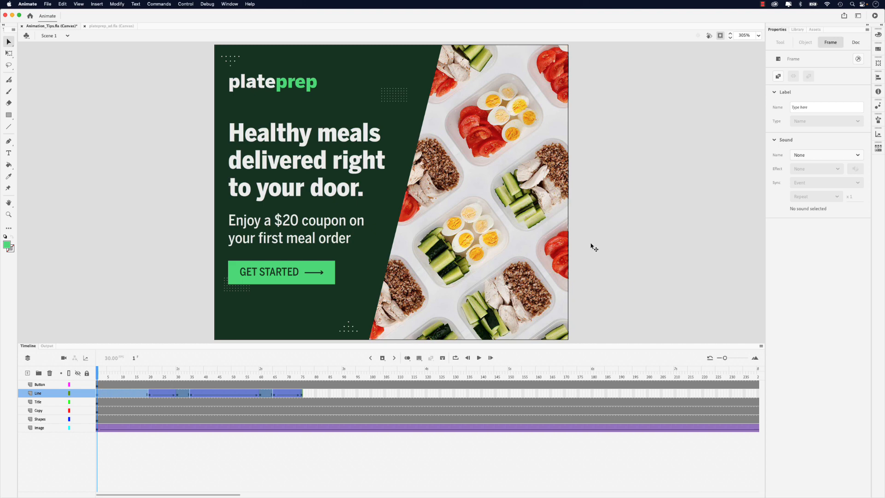
{"action": "left_click", "coordinate": [36, 403]}
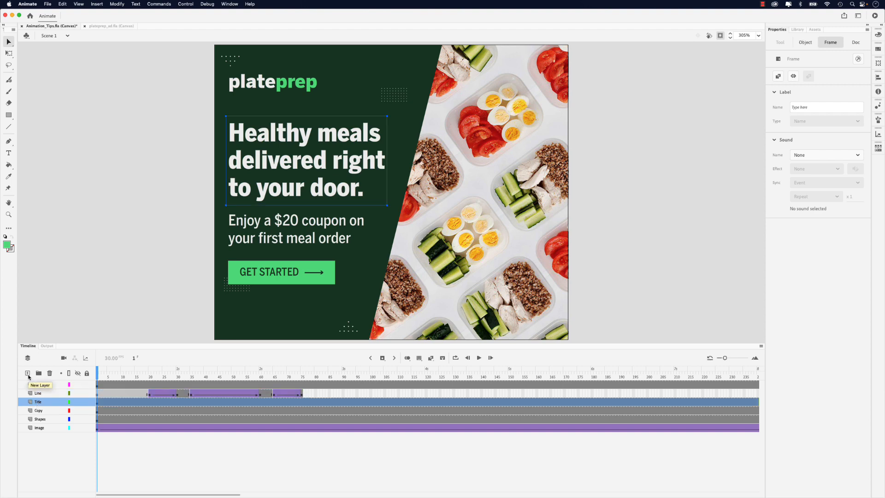
{"action": "left_click", "coordinate": [28, 374]}
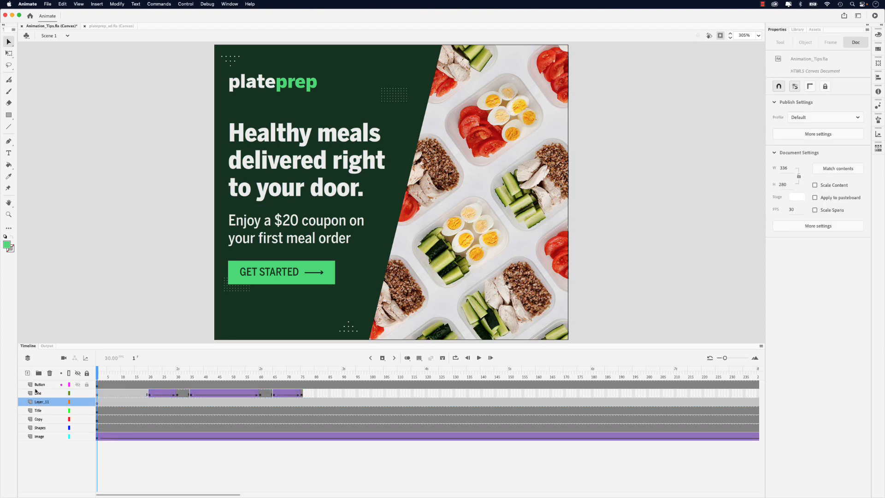
{"action": "double_click", "coordinate": [42, 401]}
{"action": "type", "text": "Mask"}
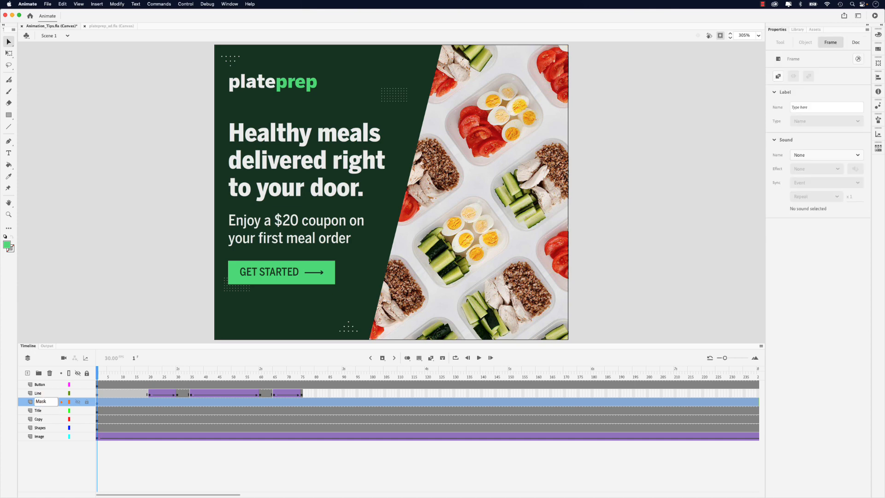
{"action": "key", "text": "Return"}
At frame 60 on the Mask layer, draw a rectangle about 156 x 80 px in the button's green, covering the headline up to the line.
{"action": "left_click_drag", "start_coordinate": [97, 379], "coordinate": [261, 380]}
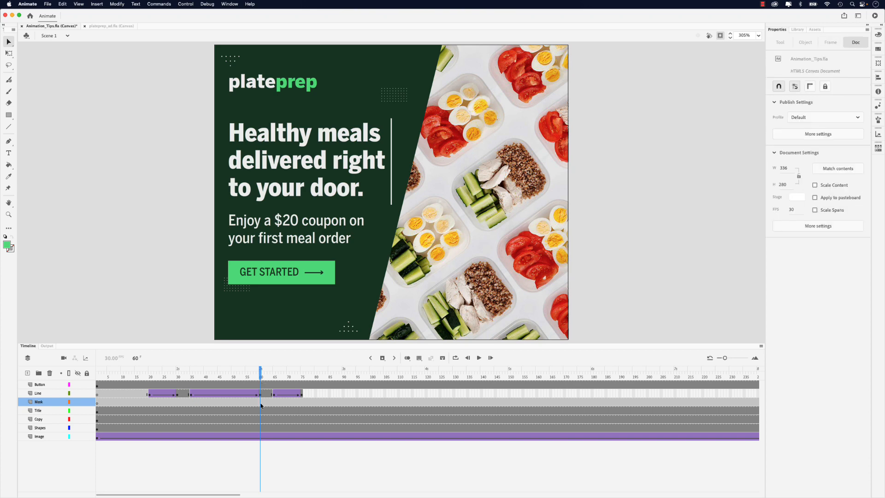
{"action": "left_click", "coordinate": [9, 115]}
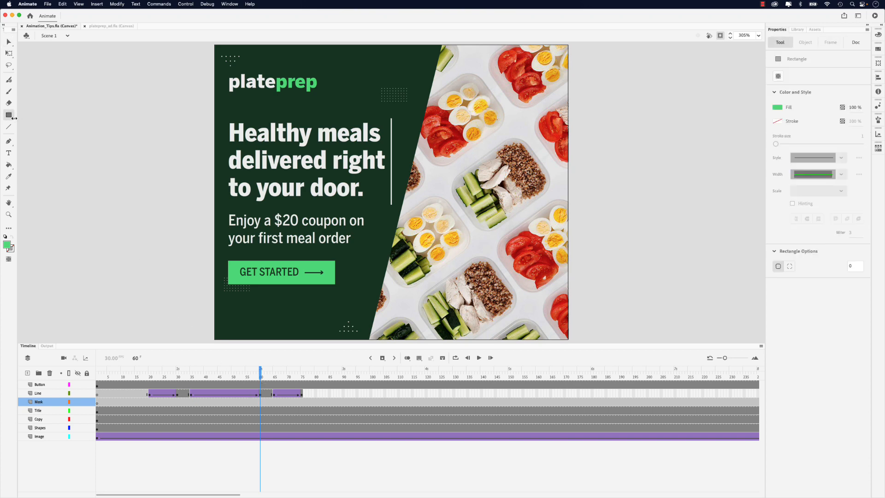
{"action": "left_click", "coordinate": [8, 245]}
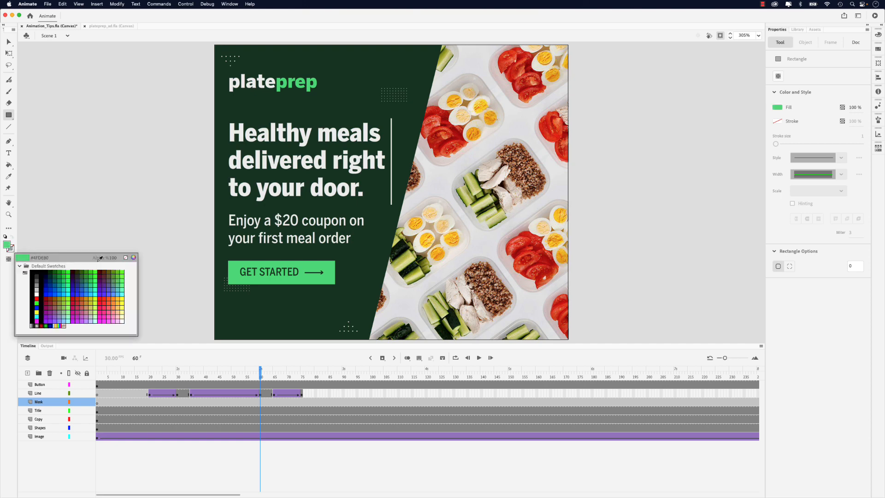
{"action": "left_click", "coordinate": [237, 272]}
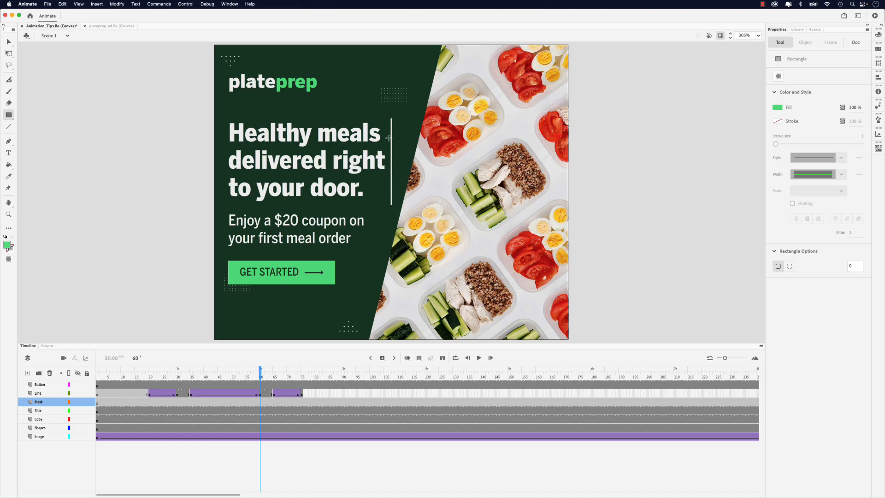
{"action": "scroll", "coordinate": [389, 138], "scroll_direction": "up", "scroll_amount": 3}
{"action": "scroll", "coordinate": [387, 143], "scroll_direction": "left", "scroll_amount": 5}
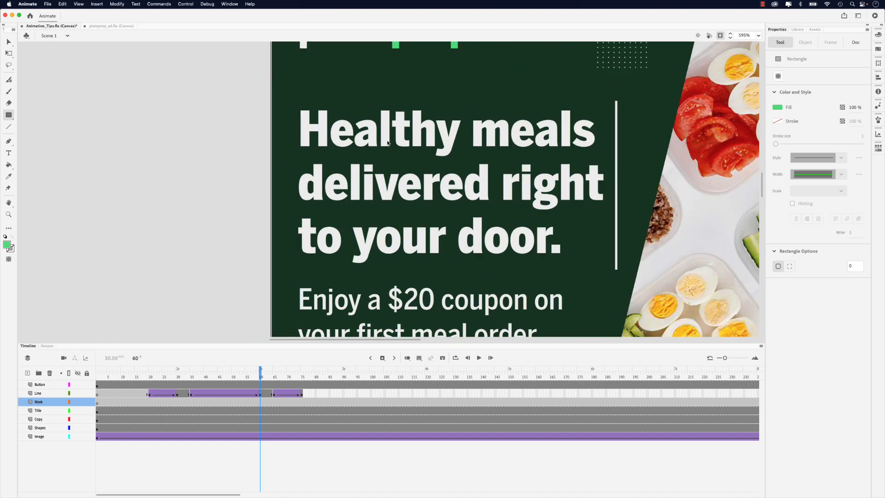
{"action": "scroll", "coordinate": [388, 143], "scroll_direction": "right", "scroll_amount": 4}
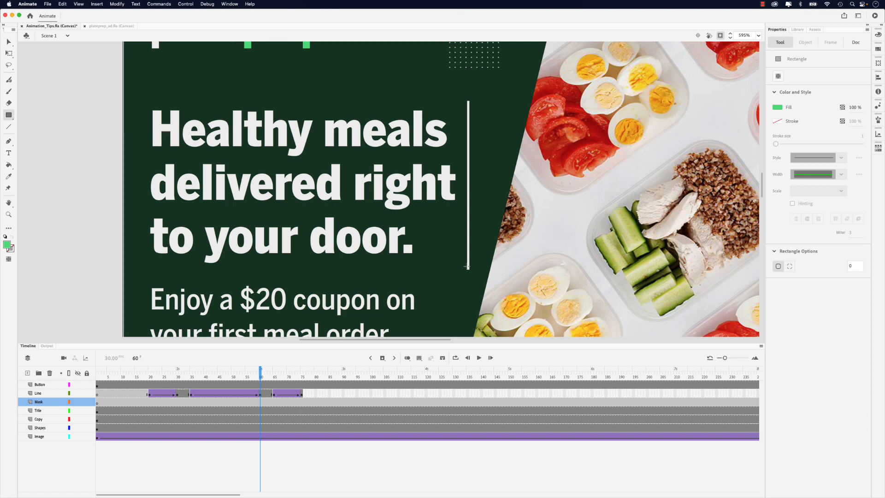
{"action": "left_click_drag", "start_coordinate": [466, 266], "coordinate": [144, 104]}
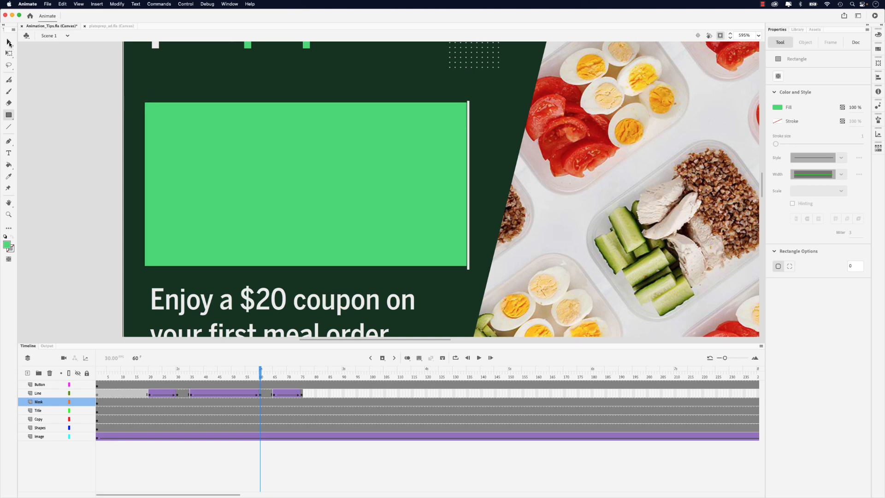
Shift the green rectangle slightly right to about X 11.1 and display the Mask layer's content as an outline.
{"action": "left_click", "coordinate": [8, 42]}
{"action": "left_click", "coordinate": [174, 134]}
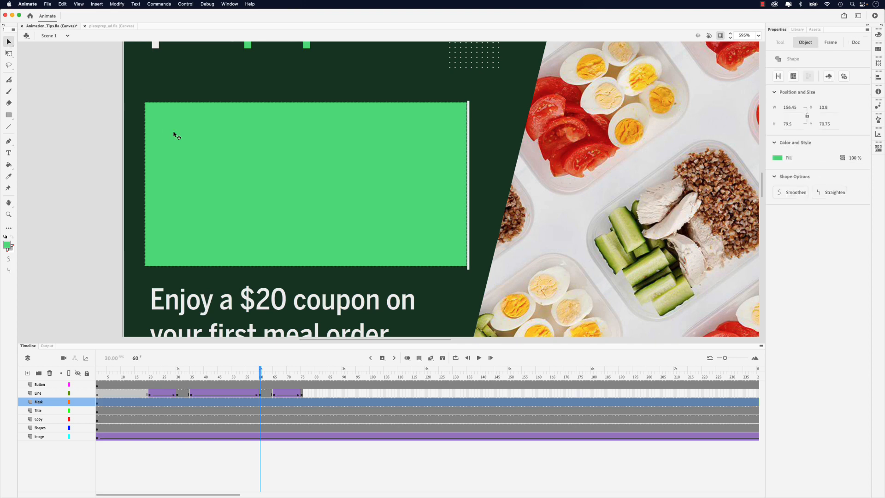
{"action": "left_click", "coordinate": [174, 135]}
{"action": "left_click_drag", "start_coordinate": [174, 134], "coordinate": [175, 135]}
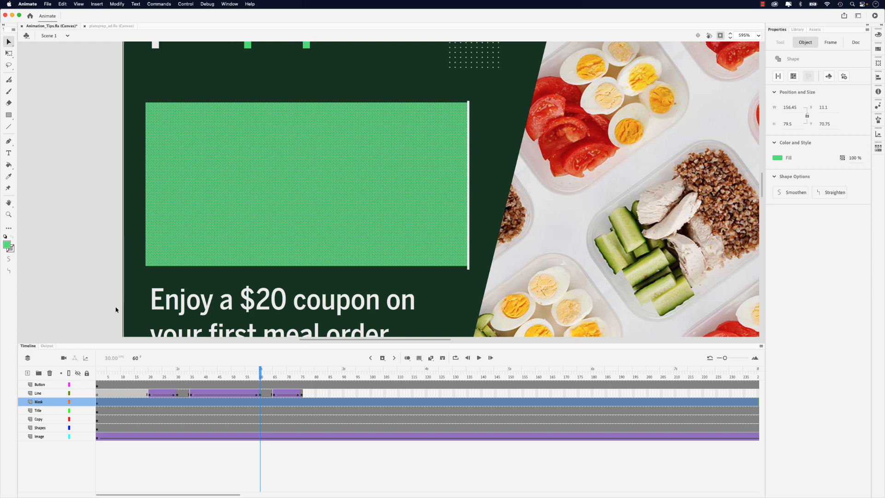
{"action": "left_click", "coordinate": [70, 403]}
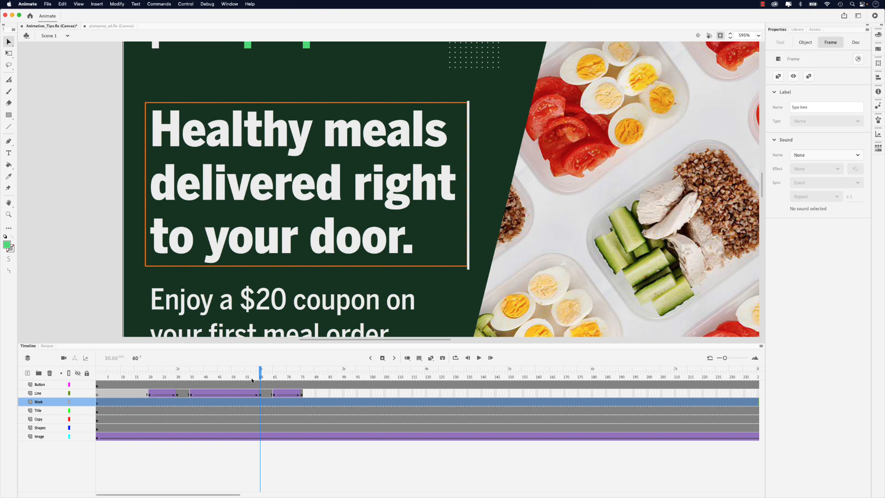
Insert keyframes at frames 35 and 60 on the Mask layer, matching the line's sideways movement.
{"action": "left_click_drag", "start_coordinate": [260, 376], "coordinate": [193, 384]}
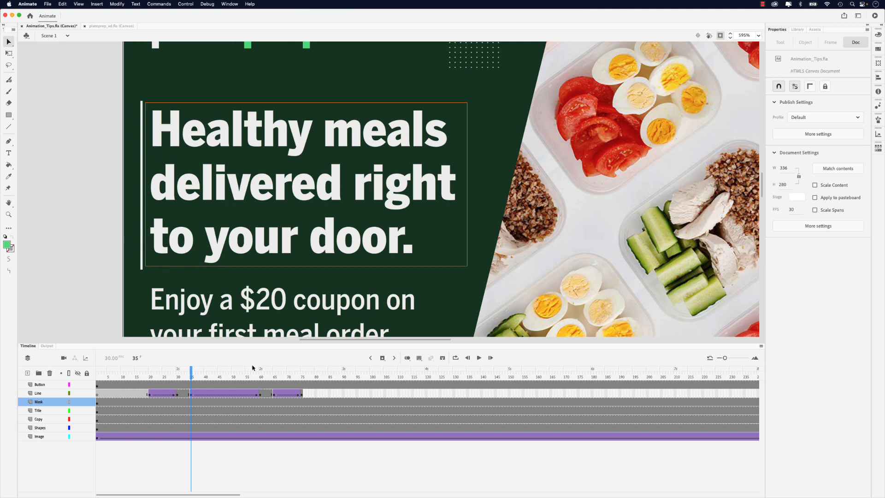
{"action": "left_click", "coordinate": [192, 405]}
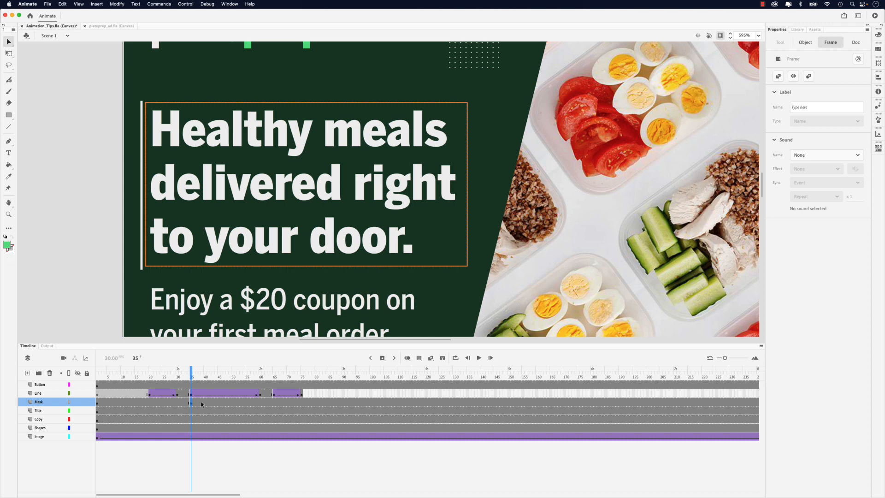
{"action": "left_click_drag", "start_coordinate": [191, 377], "coordinate": [261, 381]}
{"action": "left_click", "coordinate": [260, 406]}
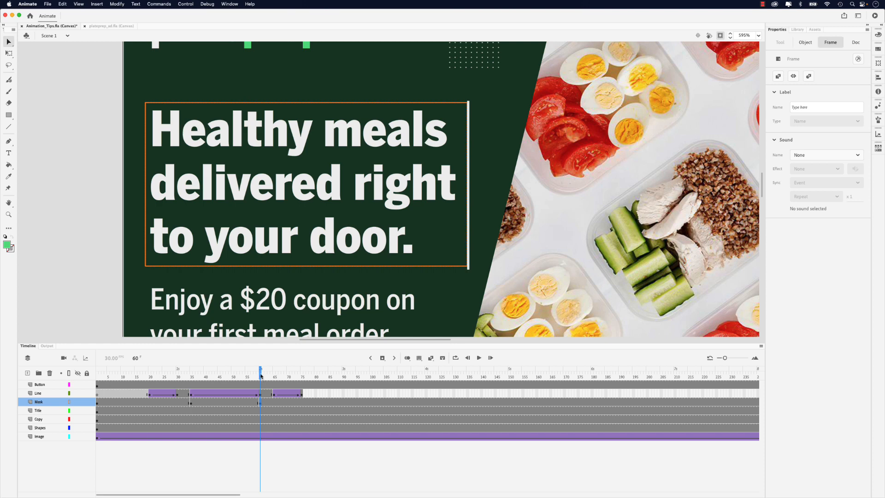
At frame 35, move the Mask layer's rectangle left until its right edge meets the vertical line, clear of the headline.
{"action": "left_click_drag", "start_coordinate": [261, 377], "coordinate": [214, 375]}
{"action": "left_click_drag", "start_coordinate": [199, 372], "coordinate": [191, 372]}
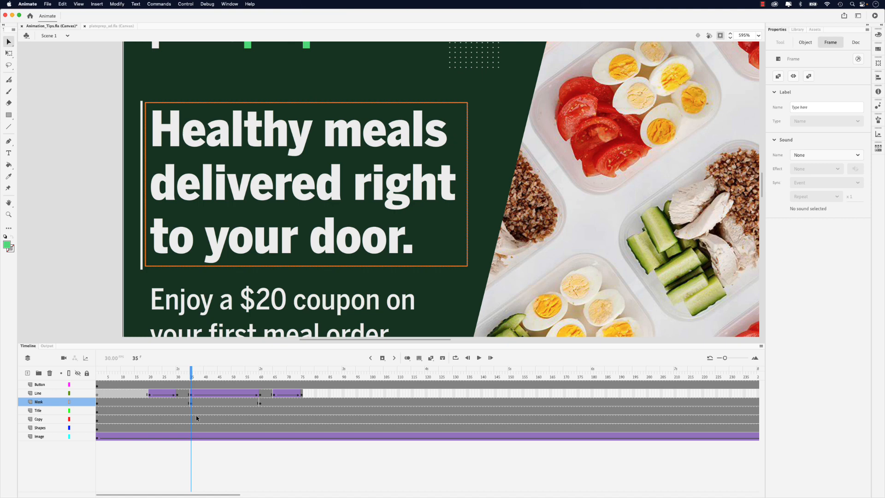
{"action": "key", "text": "Left"}
{"action": "key", "text": "Left"}
{"action": "key", "text": "Left"}
{"action": "key", "text": "Left"}
{"action": "key", "text": "Left"}
{"action": "key", "text": "Left"}
{"action": "key", "text": "Left"}
{"action": "key", "text": "Left"}
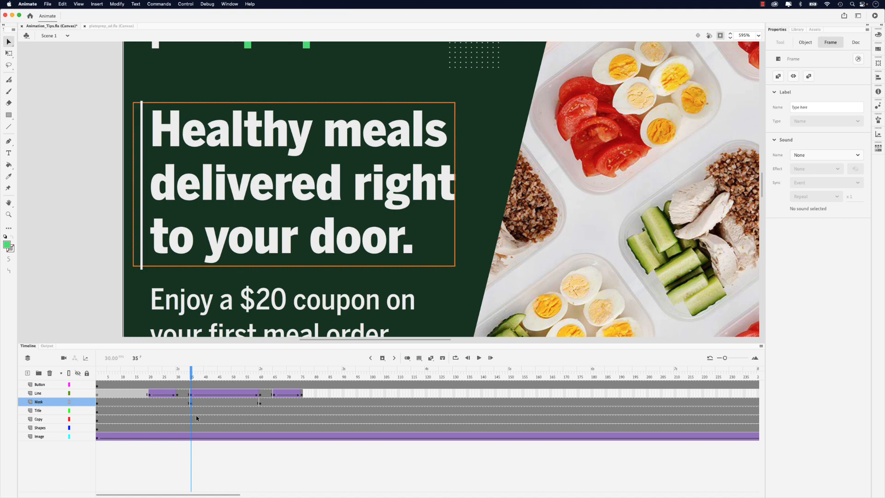
{"action": "key", "text": "Left"}
{"action": "key", "text": "Left"}
{"action": "key", "text": "Left"}
{"action": "key", "text": "Left"}
{"action": "key", "text": "Left"}
{"action": "key", "text": "Left"}
{"action": "key", "text": "Left"}
{"action": "key", "text": "Left"}
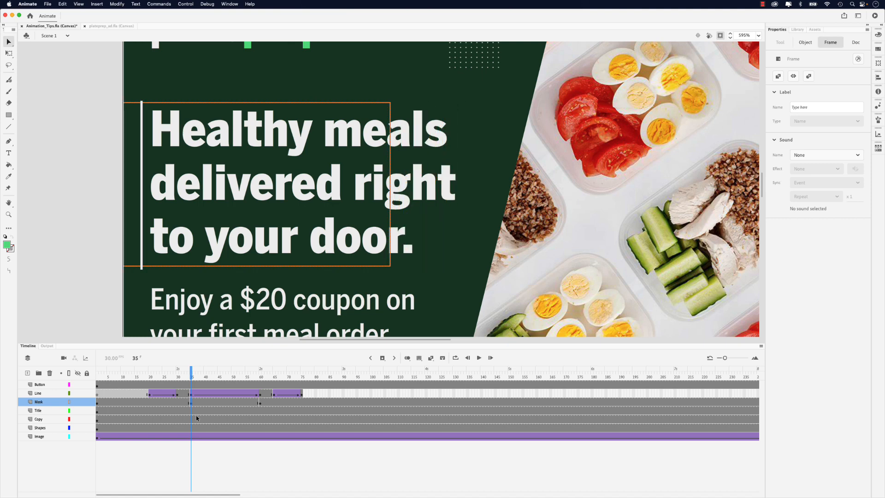
{"action": "key", "text": "Left"}
{"action": "key", "text": "Left"}
{"action": "key", "text": "Left"}
{"action": "key", "text": "Left"}
{"action": "key", "text": "Left"}
{"action": "key", "text": "Left"}
{"action": "key", "text": "Left"}
{"action": "key", "text": "Left"}
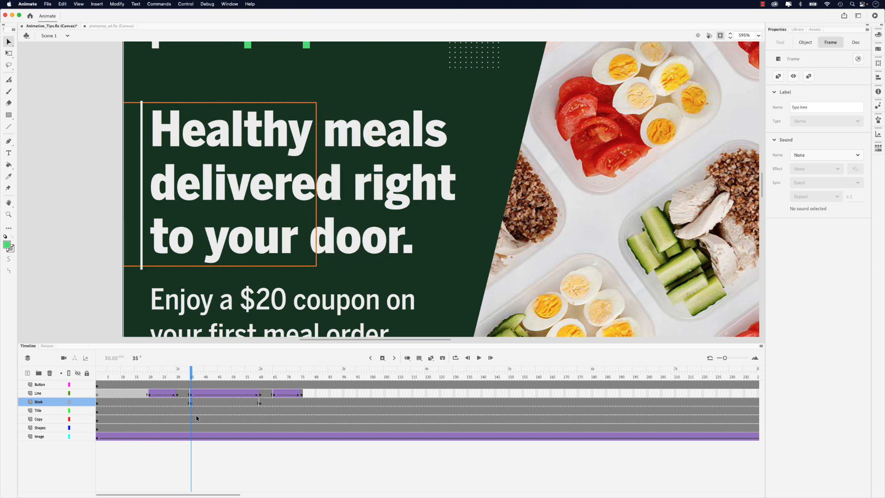
{"action": "key", "text": "Left"}
{"action": "key", "text": "Left"}
{"action": "key", "text": "Left"}
{"action": "key", "text": "Left"}
{"action": "key", "text": "Left"}
{"action": "key", "text": "Left"}
{"action": "key", "text": "Left"}
{"action": "key", "text": "Left"}
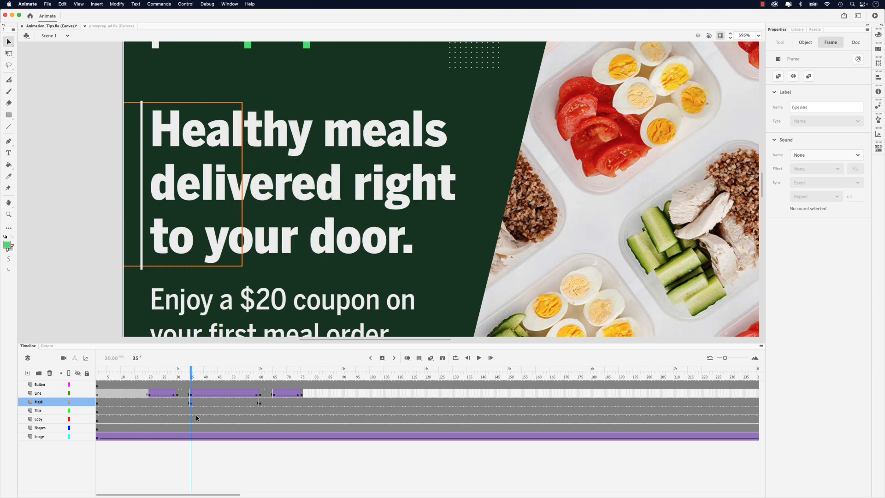
{"action": "key", "text": "Left"}
{"action": "key", "text": "Left"}
{"action": "key", "text": "Left"}
{"action": "key", "text": "Left"}
{"action": "key", "text": "Left"}
{"action": "key", "text": "Left"}
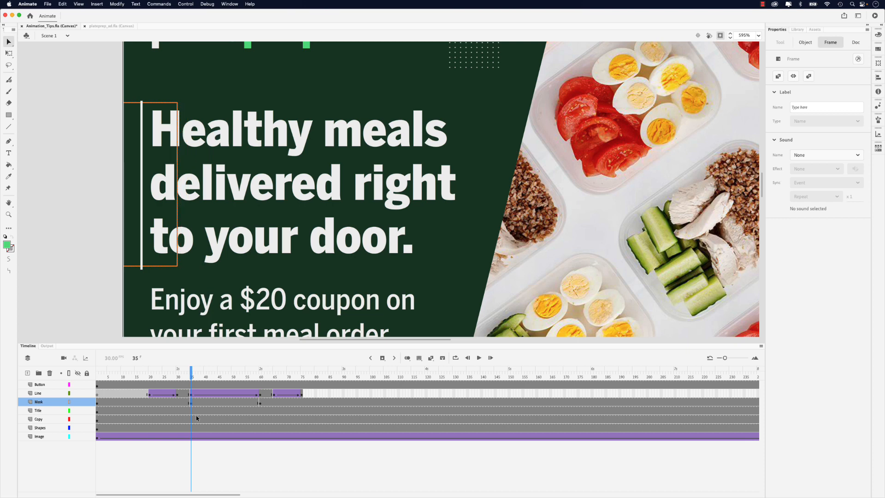
{"action": "key", "text": "Left"}
{"action": "key", "text": "Left"}
{"action": "key", "text": "Left"}
{"action": "key", "text": "Left"}
{"action": "key", "text": "Left"}
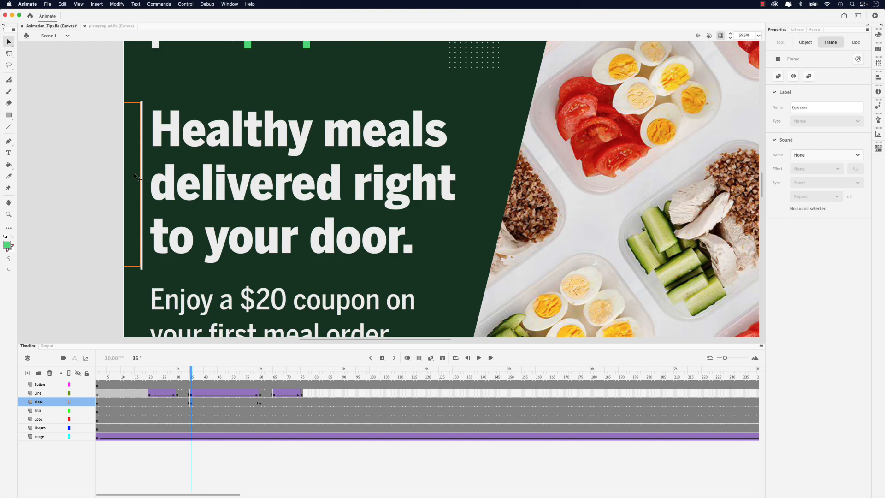
{"action": "scroll", "coordinate": [134, 172], "scroll_direction": "up", "scroll_amount": 10}
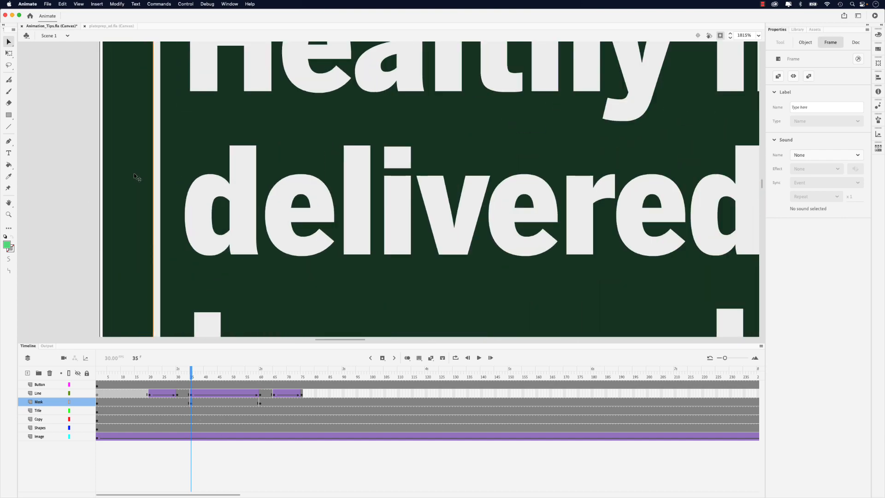
{"action": "scroll", "coordinate": [134, 173], "scroll_direction": "down", "scroll_amount": 10}
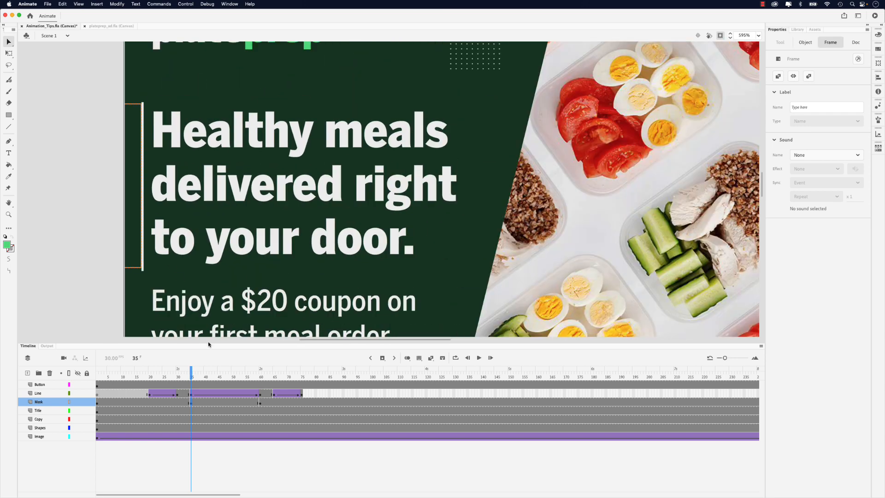
Create a shape tween between frames 35 and 60 on the Mask layer and scrub through the movement.
{"action": "left_click_drag", "start_coordinate": [191, 403], "coordinate": [222, 403]}
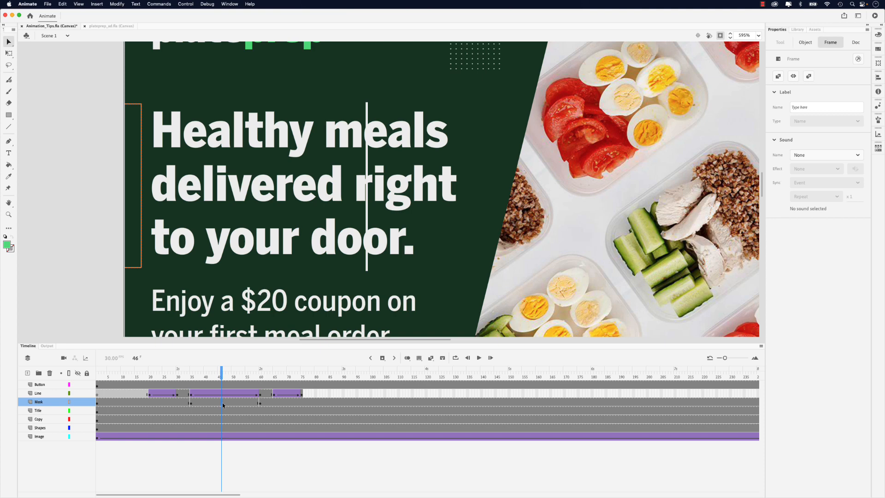
{"action": "right_click", "coordinate": [222, 402]}
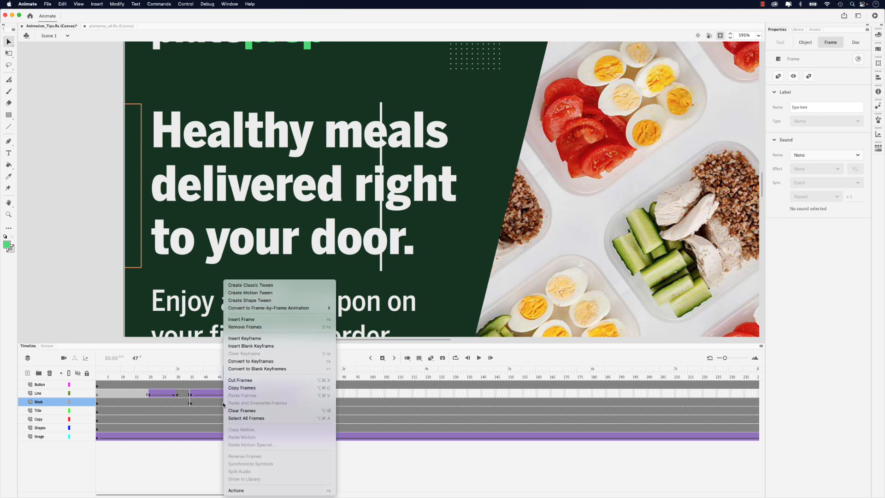
{"action": "left_click", "coordinate": [264, 300]}
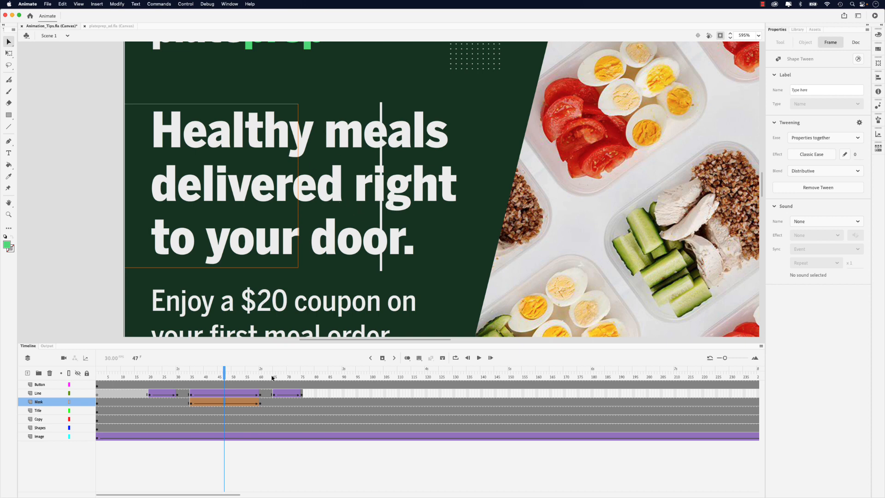
{"action": "mouse_move", "coordinate": [219, 375]}
{"action": "left_mouse_down"}
{"action": "mouse_move", "coordinate": [229, 376]}
{"action": "mouse_move", "coordinate": [210, 375]}
{"action": "mouse_move", "coordinate": [232, 375]}
{"action": "left_mouse_up"}
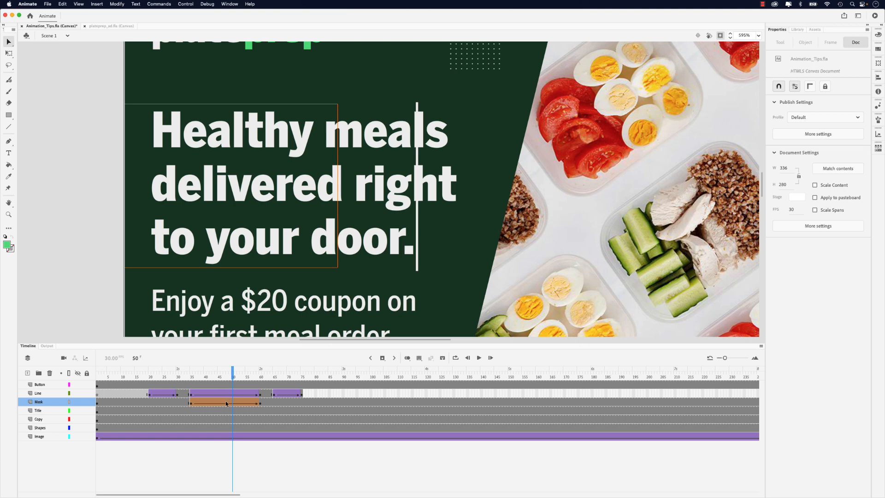
Apply Quad Ease-Out to the Mask layer's shape tween to match the Line layer's easing, and check that both move together.
{"action": "left_click", "coordinate": [226, 404]}
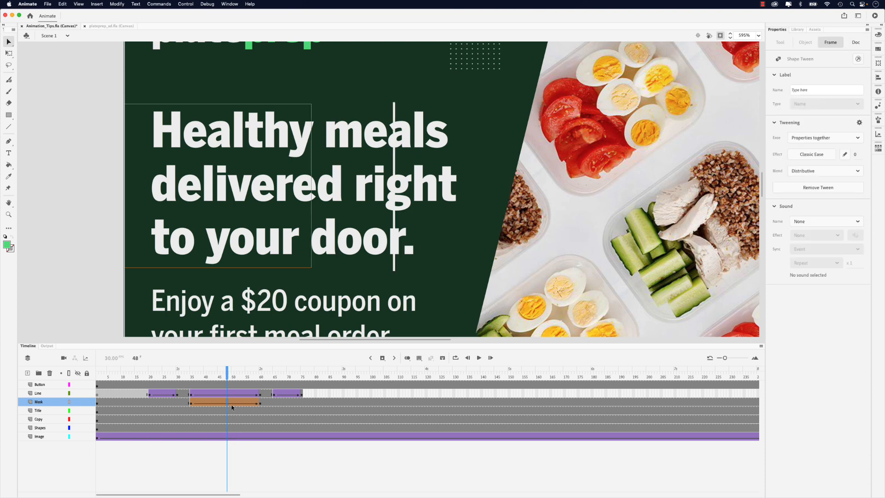
{"action": "left_click", "coordinate": [232, 395]}
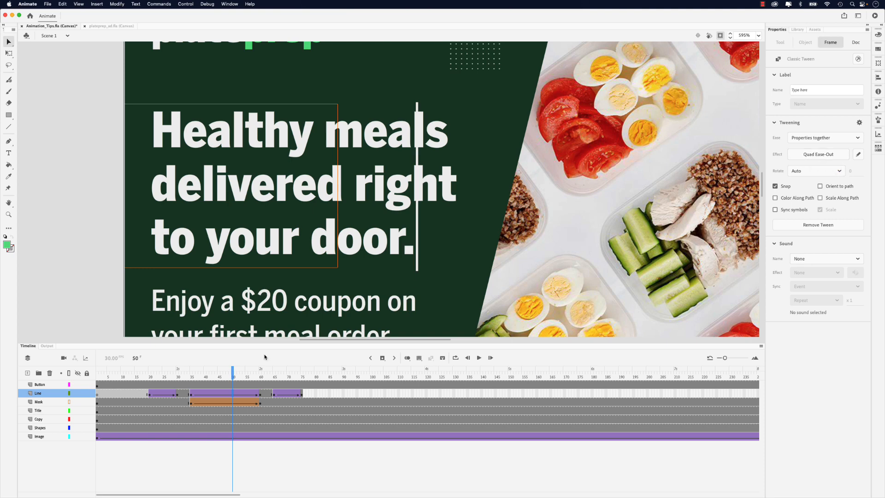
{"action": "left_click", "coordinate": [222, 404]}
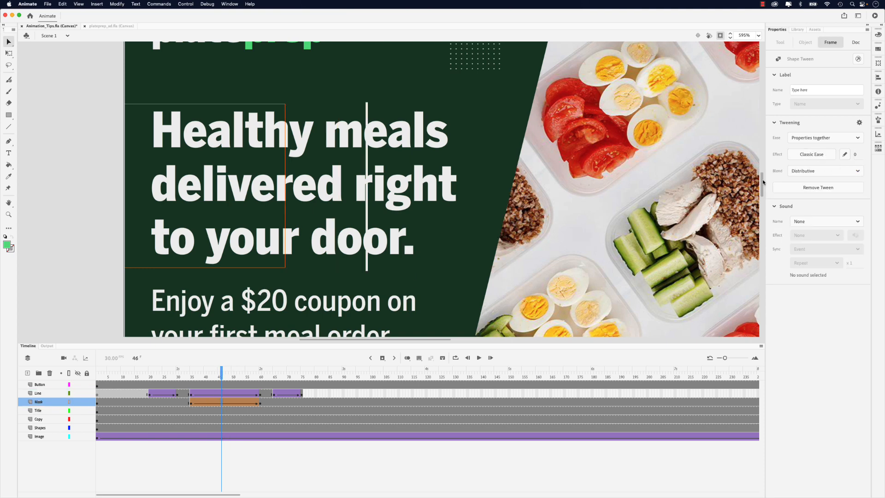
{"action": "left_click", "coordinate": [812, 155]}
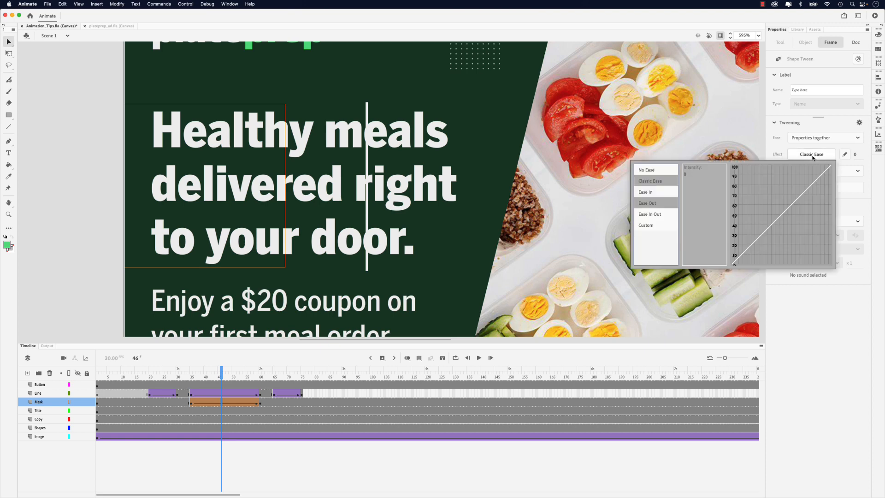
{"action": "left_click", "coordinate": [653, 203]}
{"action": "double_click", "coordinate": [697, 175]}
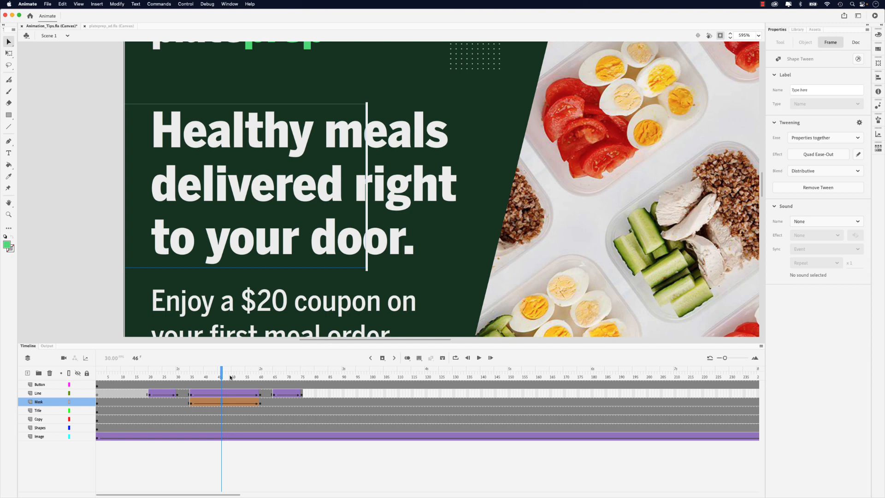
{"action": "left_click_drag", "start_coordinate": [223, 377], "coordinate": [212, 377]}
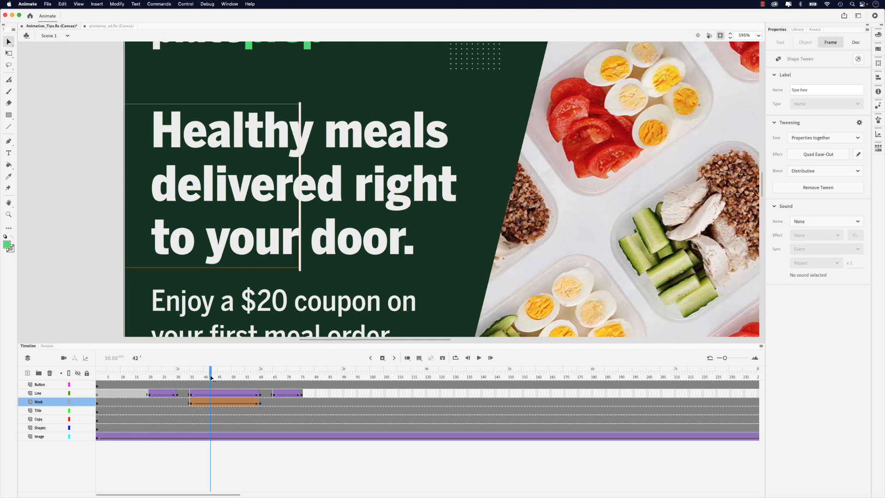
Delete the rectangle from frames 1 to 34 of the Mask layer so it starts at frame 35.
{"action": "left_click", "coordinate": [98, 404]}
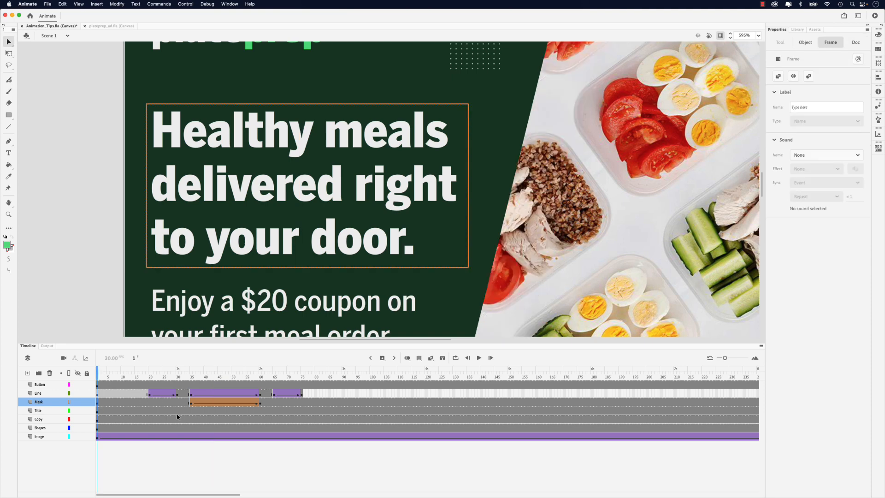
{"action": "left_click", "coordinate": [189, 404], "text": "shift"}
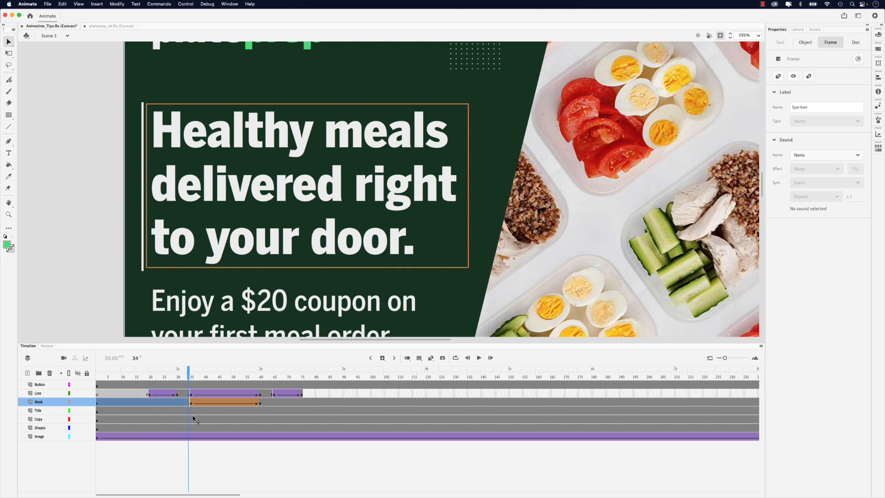
{"action": "key", "text": "Delete"}
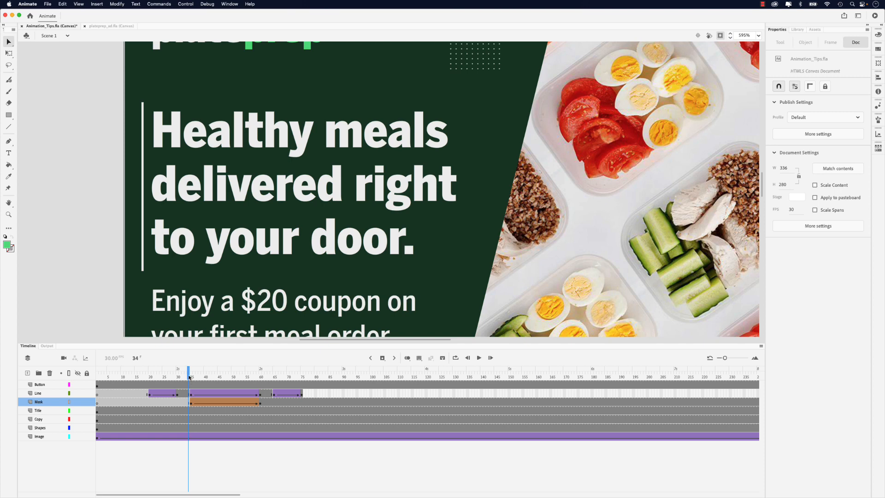
{"action": "mouse_move", "coordinate": [189, 377]}
{"action": "left_mouse_down"}
{"action": "mouse_move", "coordinate": [231, 377]}
{"action": "mouse_move", "coordinate": [191, 377]}
{"action": "left_mouse_up"}
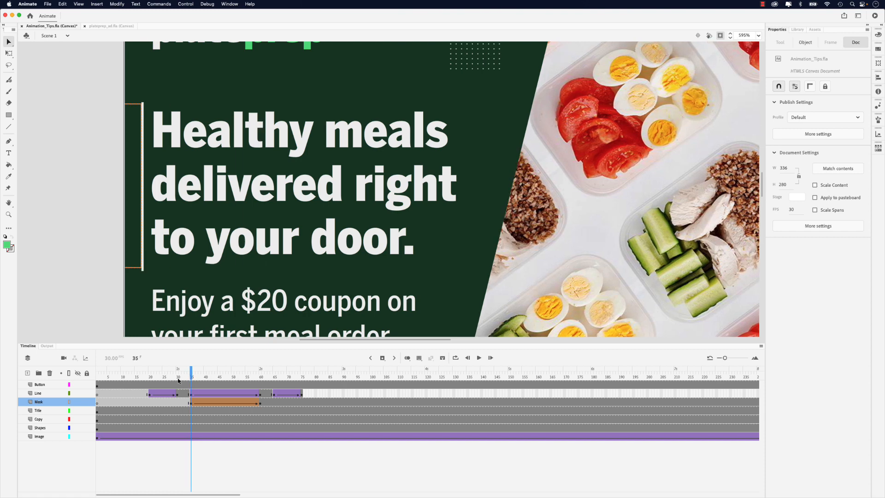
Turn off the outline display for the Mask layer and convert it into a mask over the Title layer.
{"action": "left_click", "coordinate": [69, 403]}
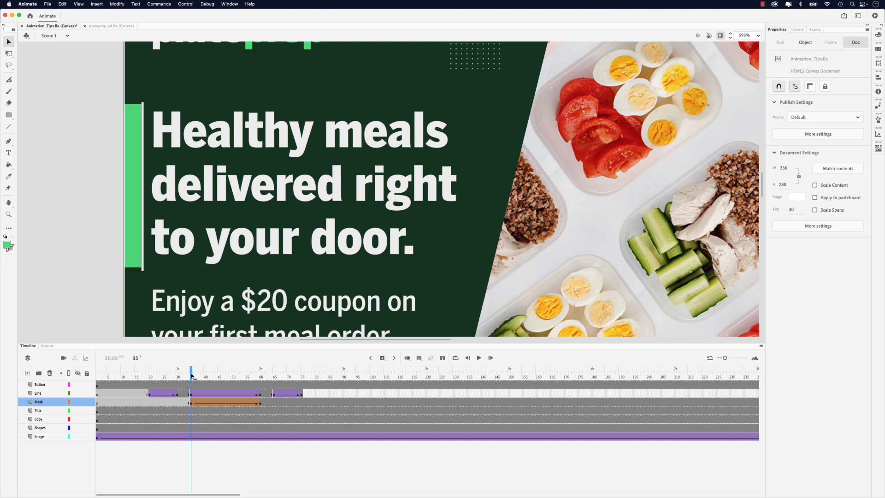
{"action": "left_click_drag", "start_coordinate": [192, 377], "coordinate": [224, 376]}
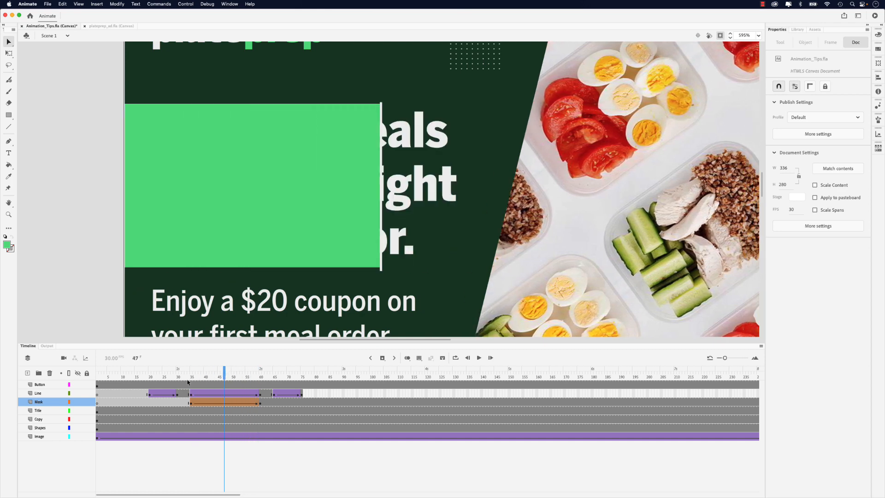
{"action": "right_click", "coordinate": [38, 404]}
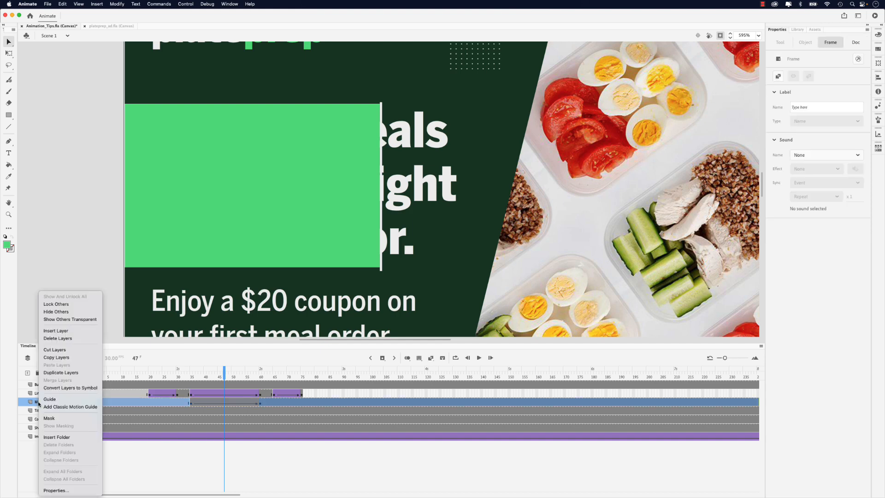
{"action": "left_click", "coordinate": [64, 417]}
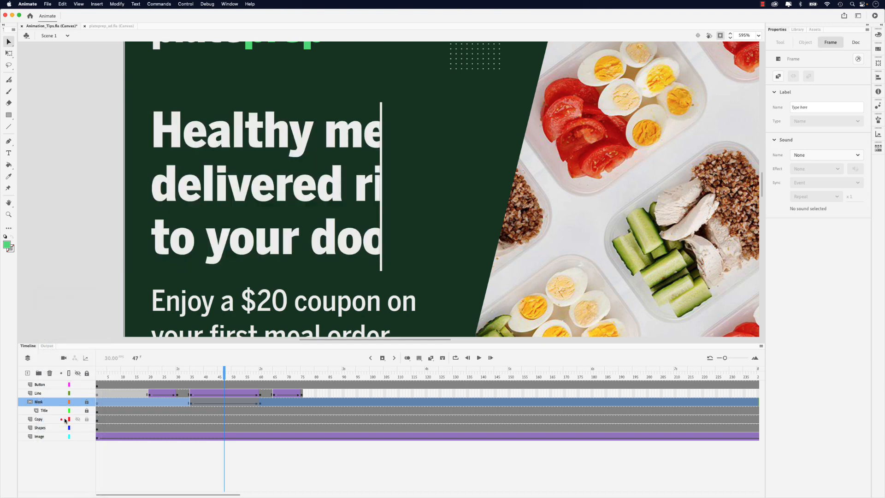
{"action": "left_click", "coordinate": [98, 413]}
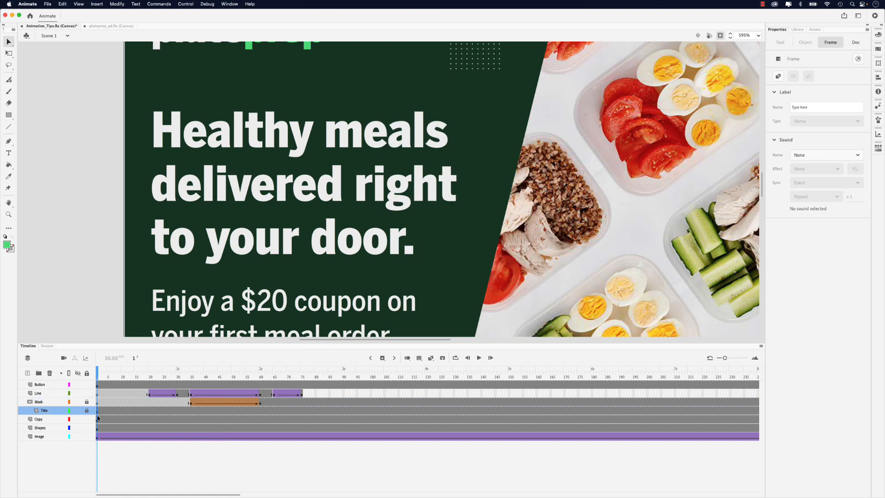
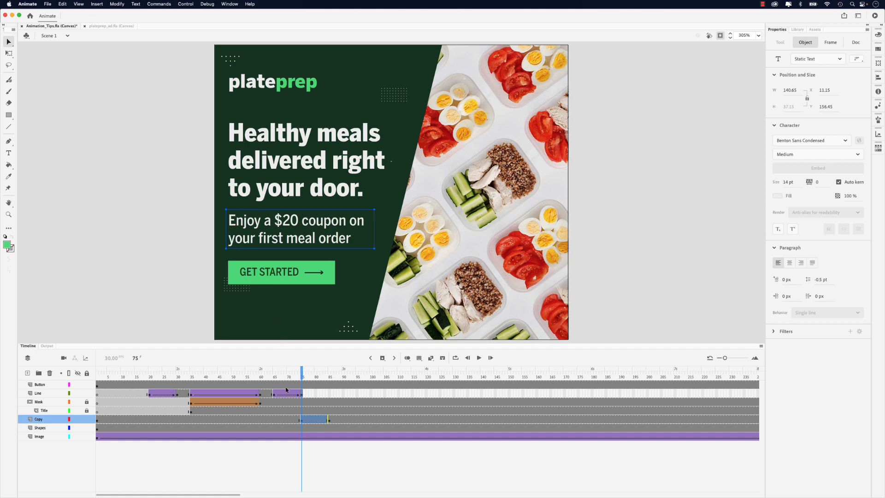
At frame 75 on the Copy layer, convert the coupon text to a Movie Clip symbol named Copy Text.
{"action": "left_click", "coordinate": [301, 420]}
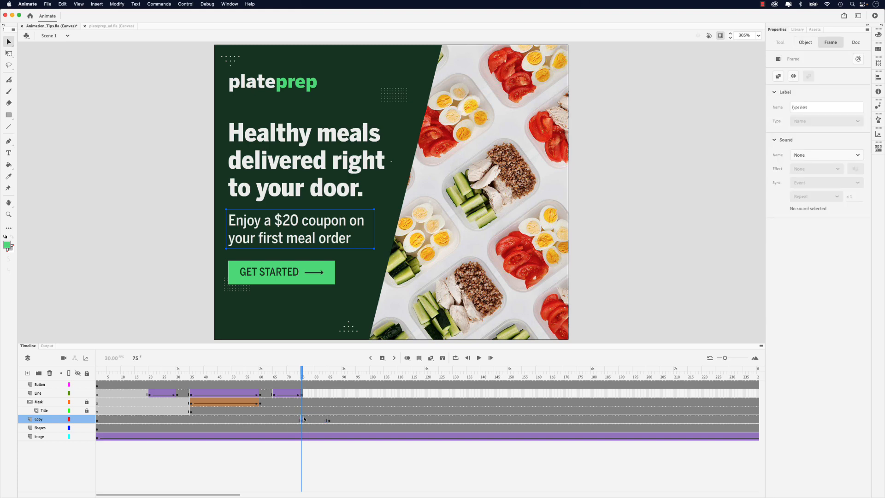
{"action": "left_click", "coordinate": [296, 245]}
{"action": "left_click", "coordinate": [117, 4]}
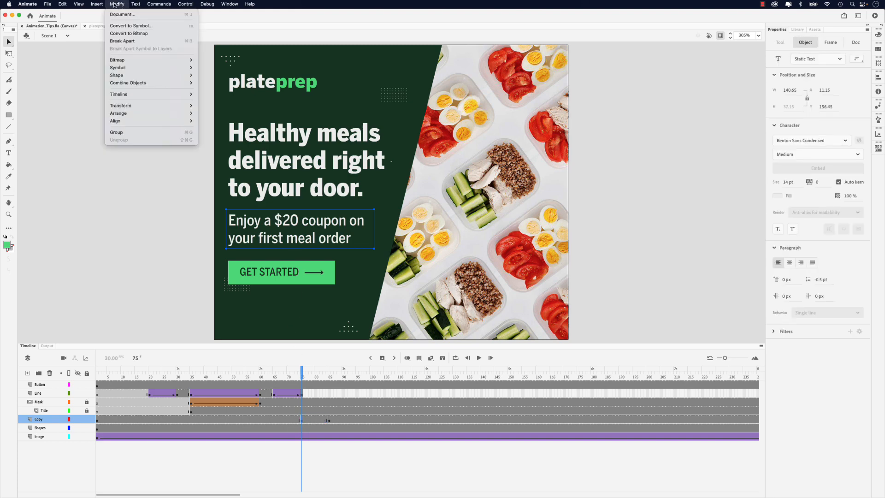
{"action": "left_click", "coordinate": [123, 27]}
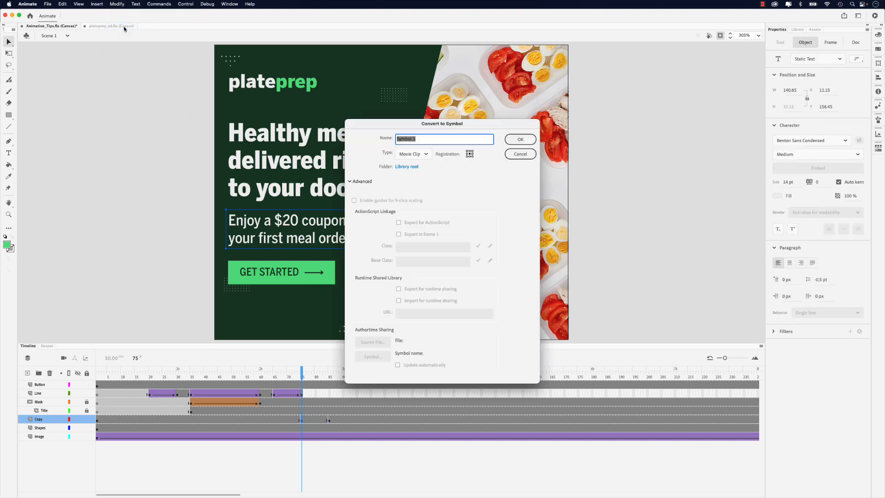
{"action": "type", "text": "Copy Text"}
{"action": "left_click", "coordinate": [518, 143]}
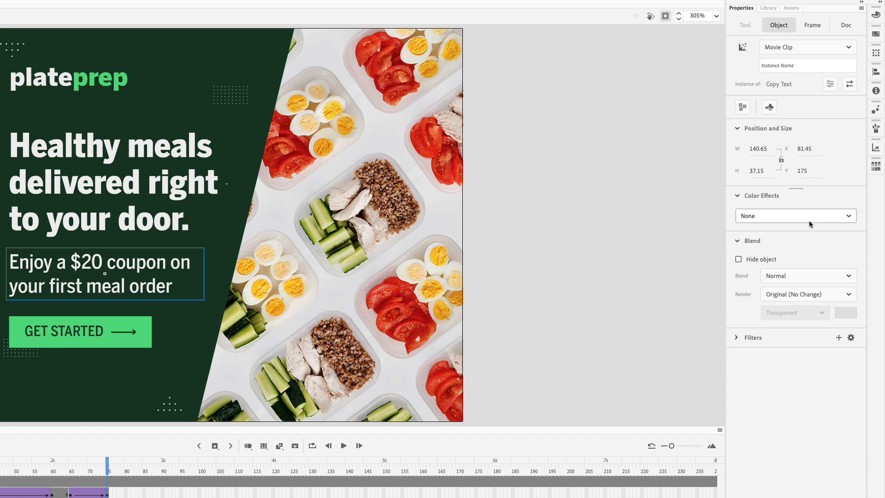
Set the coupon text's color effect to Alpha at 0% on frame 75 of the Copy layer.
{"action": "left_click", "coordinate": [777, 214]}
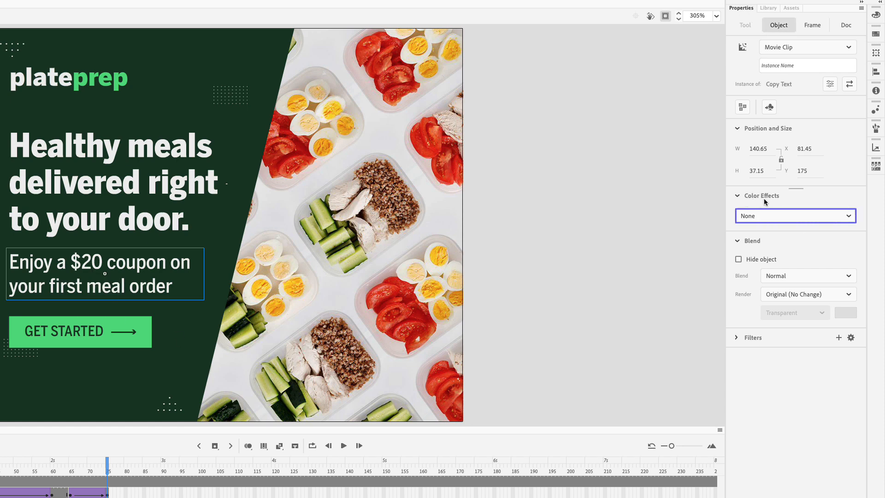
{"action": "left_click", "coordinate": [762, 215]}
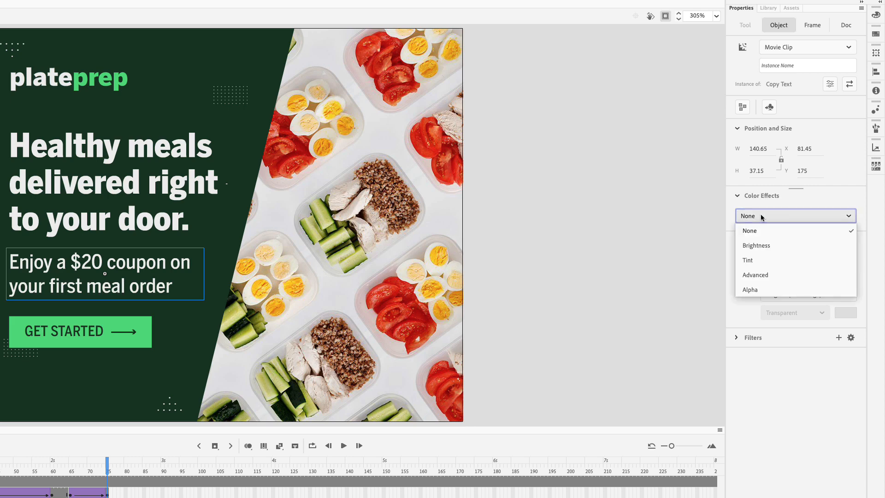
{"action": "left_click", "coordinate": [763, 290]}
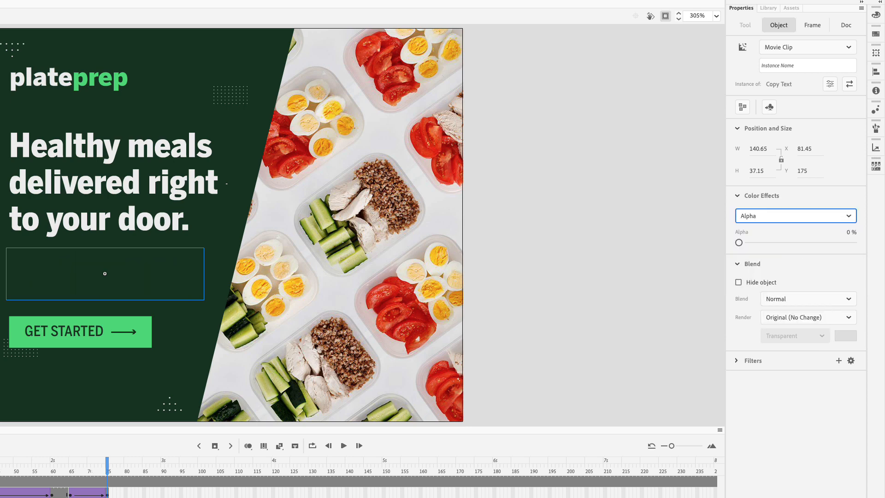
{"action": "mouse_move", "coordinate": [740, 244]}
{"action": "left_mouse_down"}
{"action": "mouse_move", "coordinate": [782, 244]}
{"action": "mouse_move", "coordinate": [737, 244]}
{"action": "left_mouse_up"}
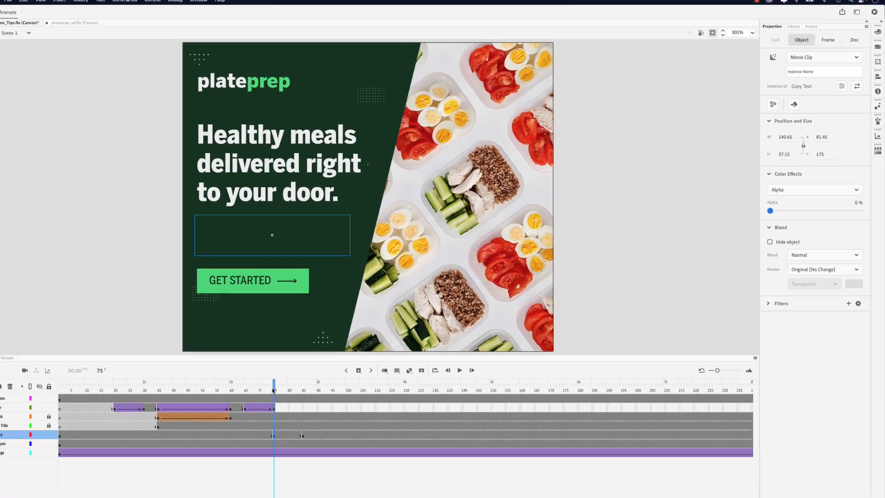
Create a classic tween between frames 75 and 85 of the Copy layer and preview the coupon text's fade-in.
{"action": "left_click_drag", "start_coordinate": [107, 468], "coordinate": [123, 469]}
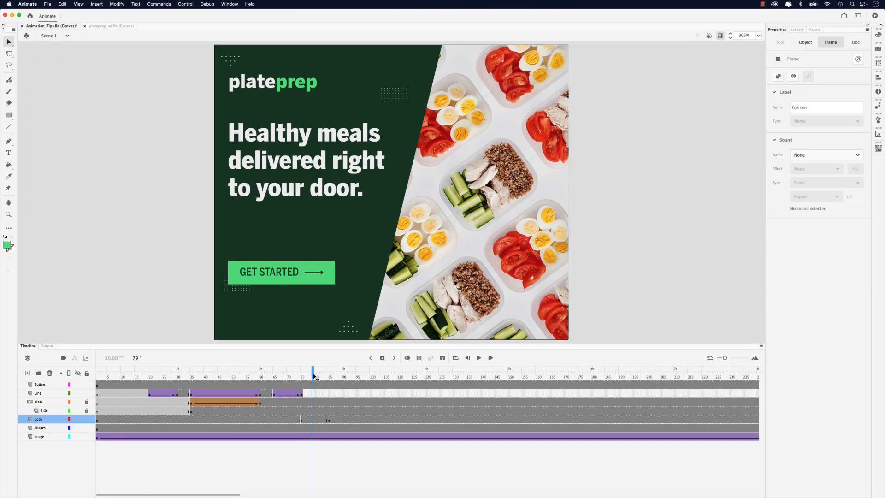
{"action": "mouse_move", "coordinate": [315, 377]}
{"action": "left_mouse_down"}
{"action": "mouse_move", "coordinate": [334, 377]}
{"action": "mouse_move", "coordinate": [315, 377]}
{"action": "left_mouse_up"}
{"action": "left_click", "coordinate": [315, 419]}
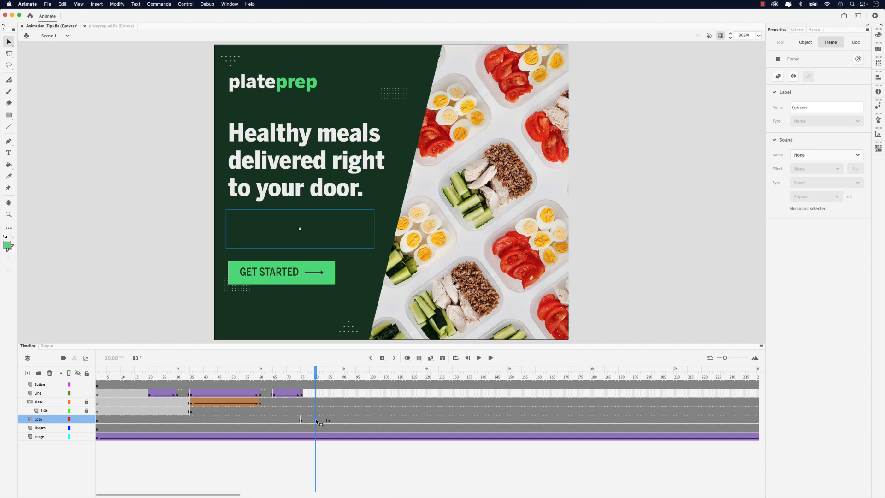
{"action": "right_click", "coordinate": [316, 421]}
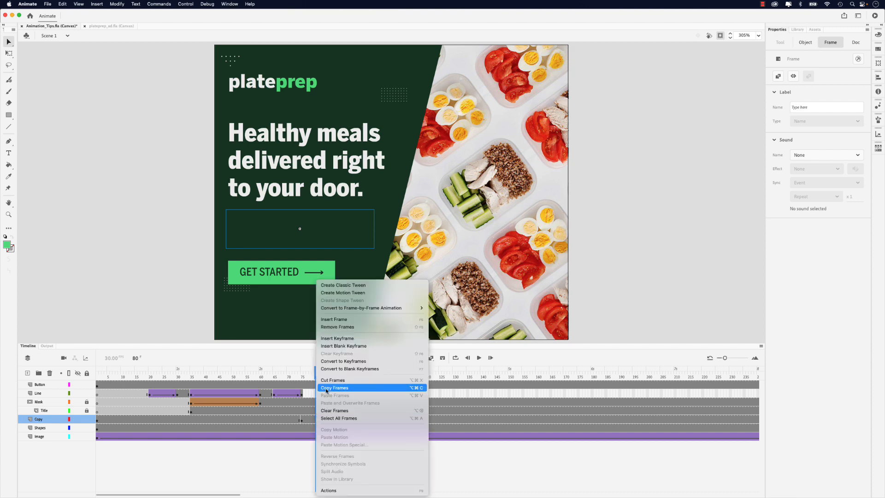
{"action": "left_click", "coordinate": [347, 285]}
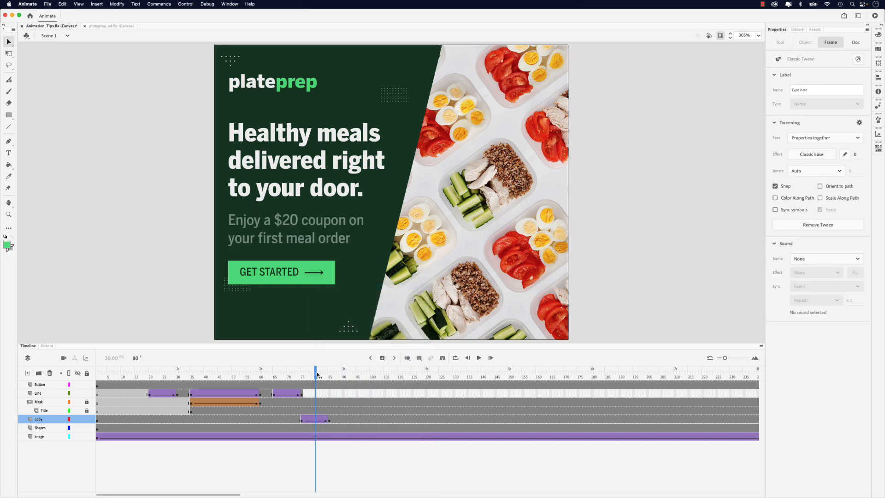
{"action": "mouse_move", "coordinate": [317, 375]}
{"action": "left_mouse_down"}
{"action": "mouse_move", "coordinate": [99, 375]}
{"action": "mouse_move", "coordinate": [324, 373]}
{"action": "left_mouse_up"}
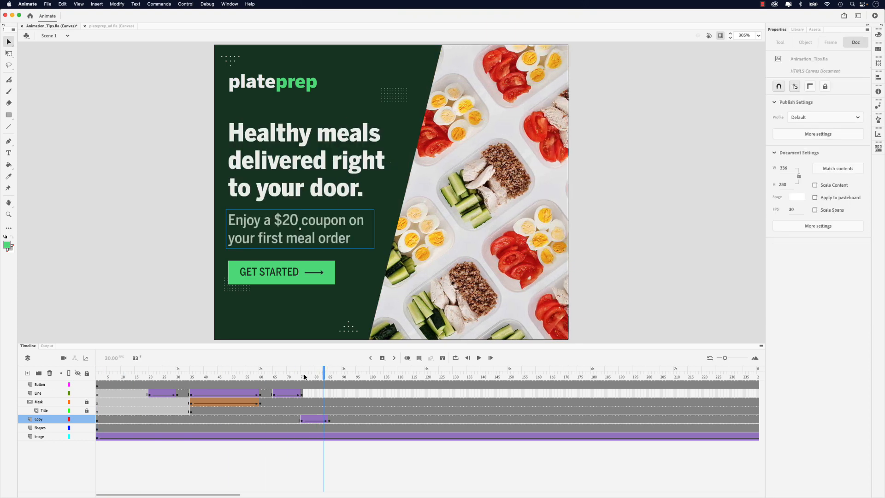
Delete the coupon text from frames 1 to 74 of the Copy layer and check the timeline before its fade-in.
{"action": "left_click", "coordinate": [98, 418]}
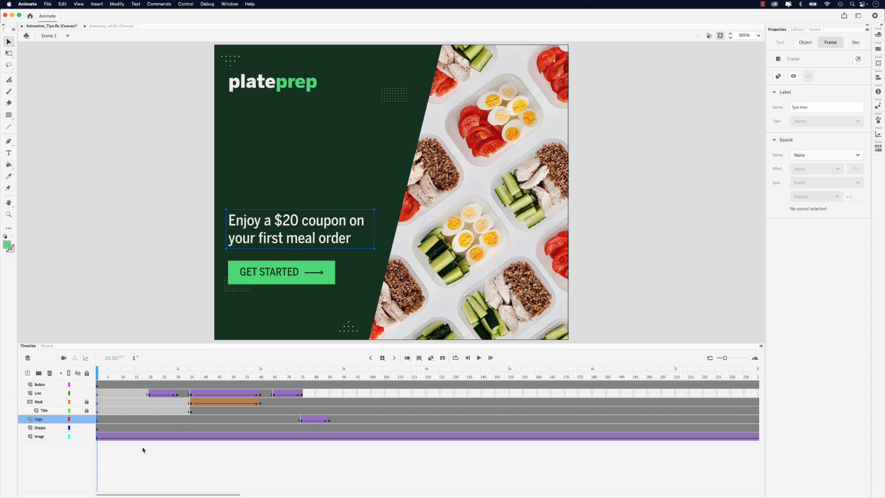
{"action": "left_click", "coordinate": [299, 420], "text": "shift"}
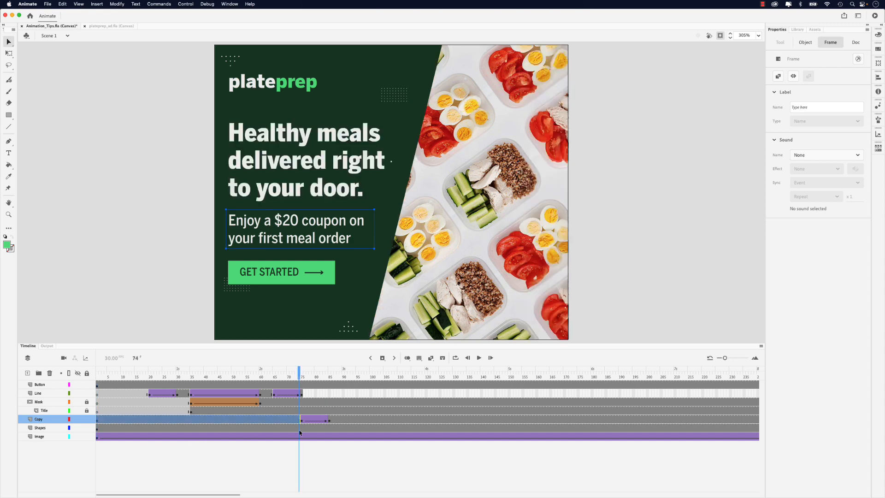
{"action": "key", "text": "Delete"}
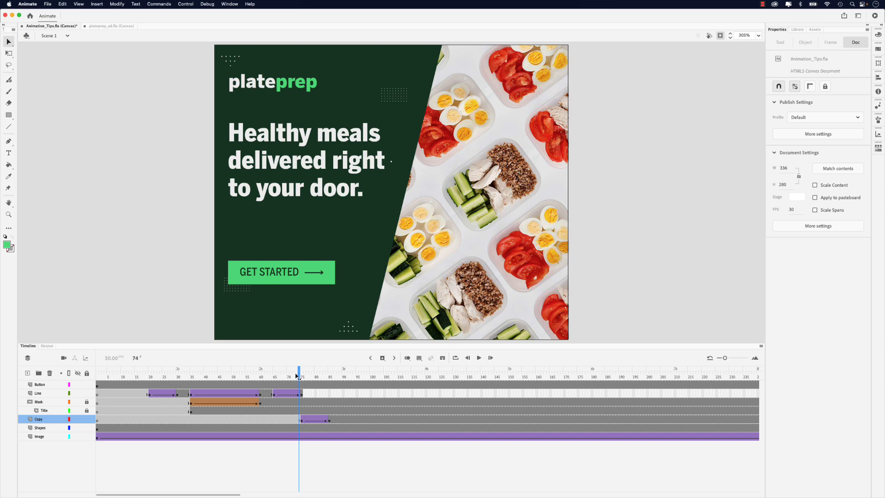
{"action": "left_click_drag", "start_coordinate": [298, 377], "coordinate": [271, 370]}
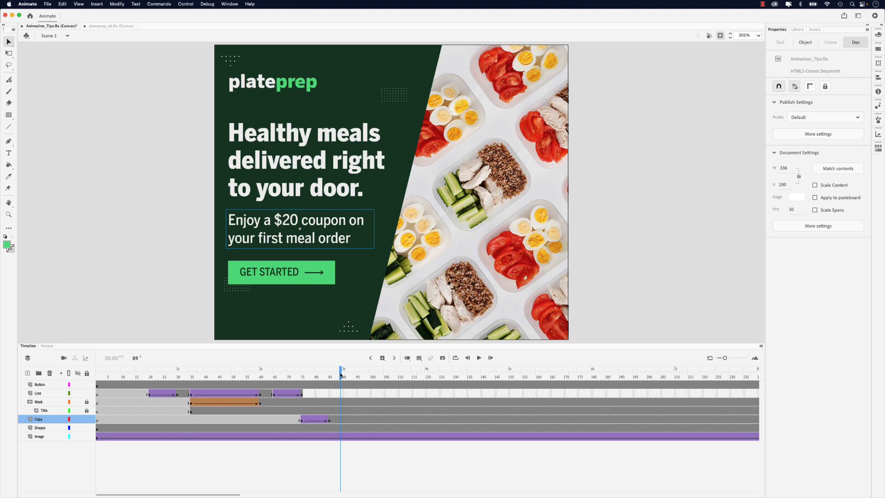
With the playhead at frame 90, convert the GET STARTED group to a Button symbol named Button.
{"action": "left_click_drag", "start_coordinate": [340, 375], "coordinate": [344, 374]}
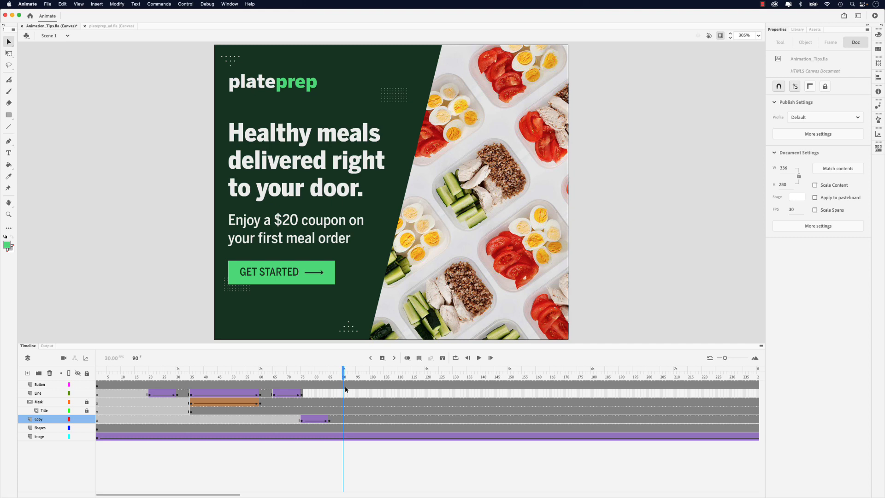
{"action": "left_click", "coordinate": [289, 284]}
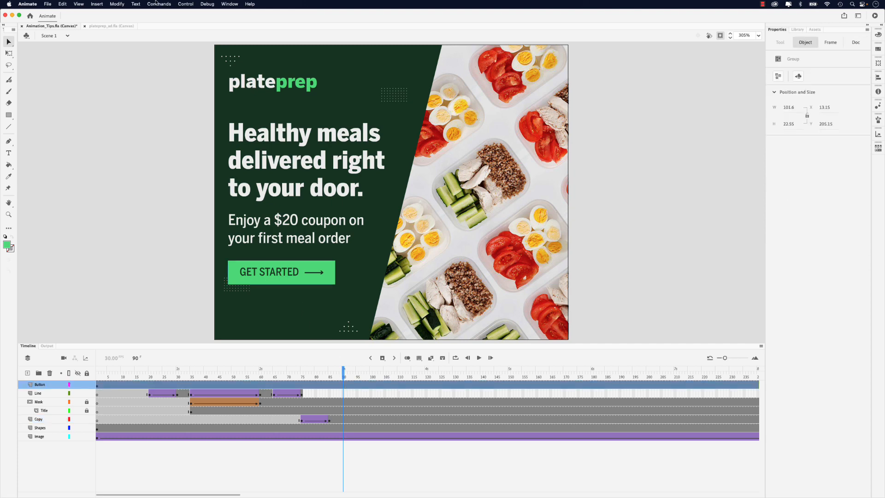
{"action": "left_click", "coordinate": [117, 5]}
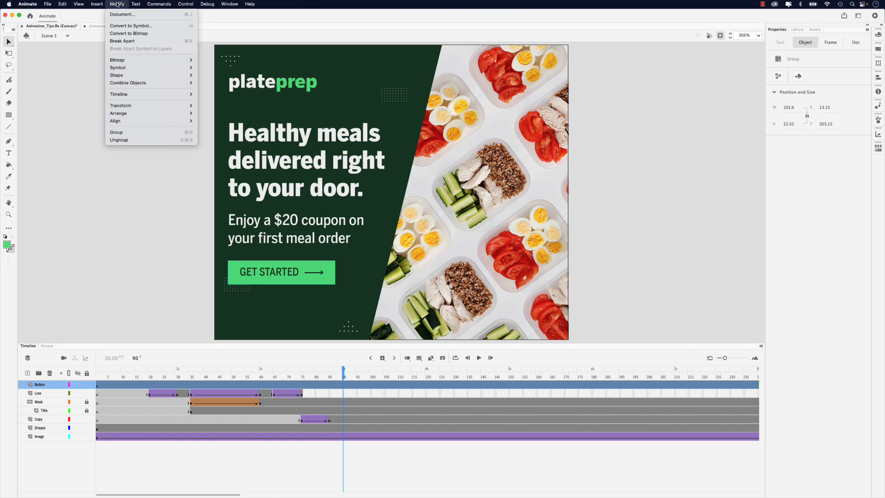
{"action": "left_click", "coordinate": [121, 26]}
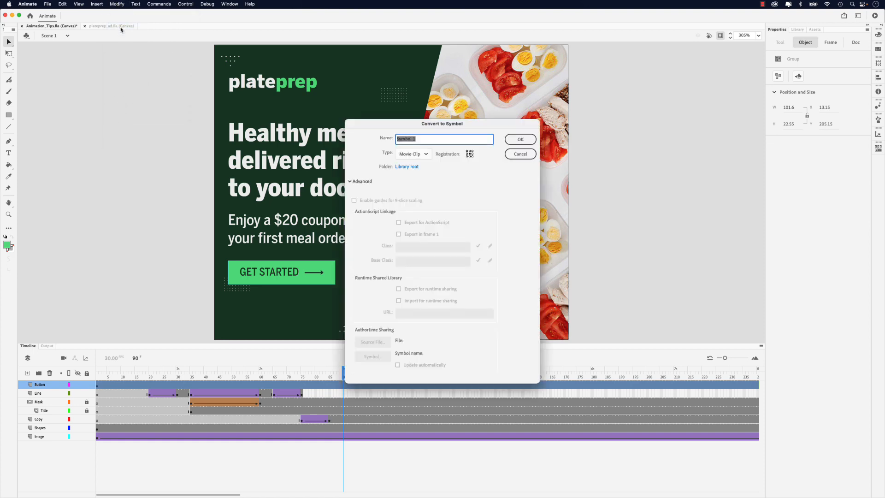
{"action": "type", "text": "Button"}
{"action": "left_click", "coordinate": [413, 154]}
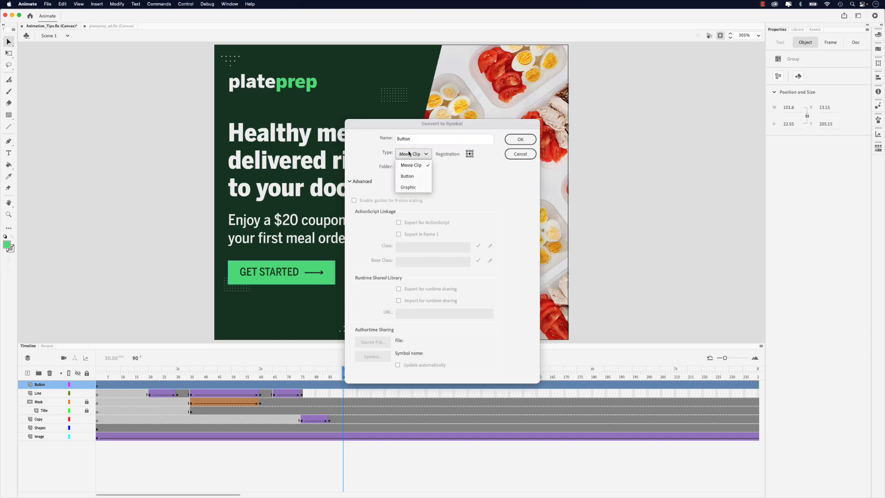
{"action": "left_click", "coordinate": [407, 176]}
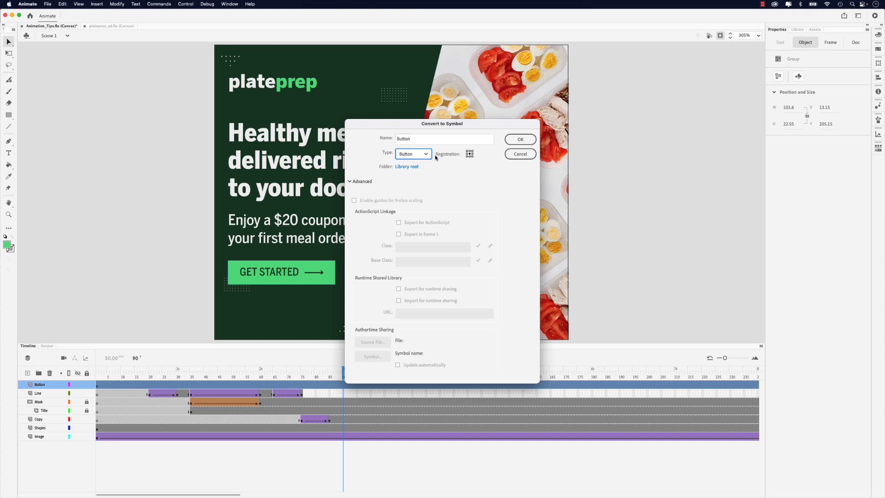
{"action": "left_click", "coordinate": [517, 145]}
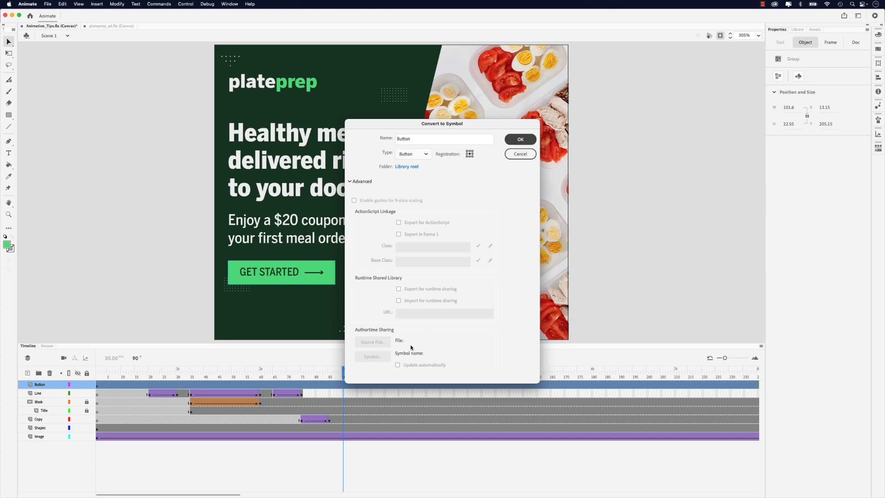
Insert a keyframe at frame 90 of the Button layer and apply the default pulse motion preset to the button.
{"action": "left_click", "coordinate": [343, 386]}
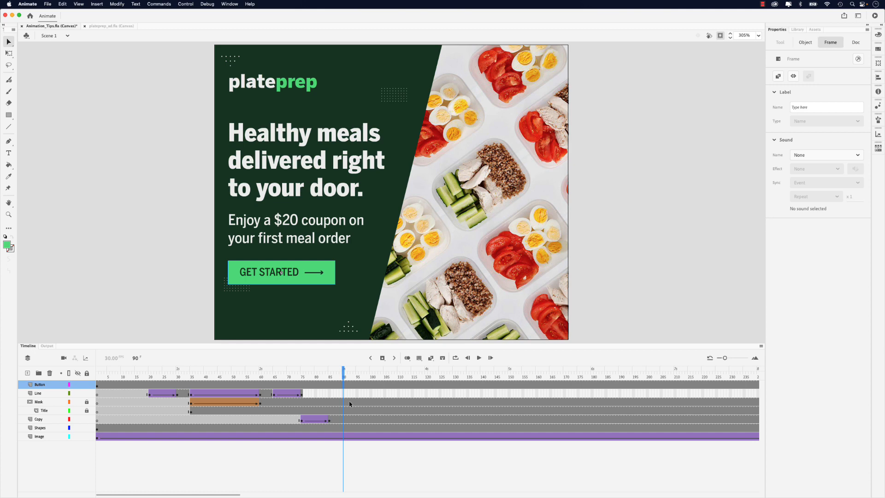
{"action": "key", "text": "F6"}
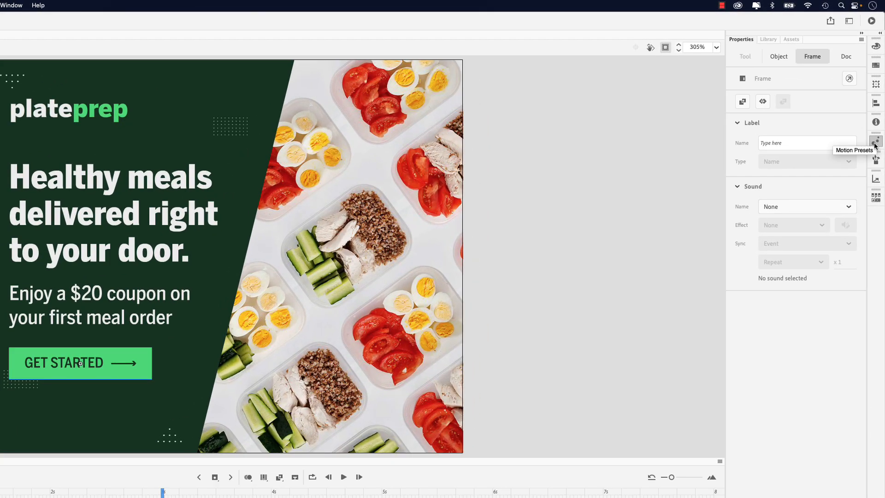
{"action": "left_click", "coordinate": [875, 143]}
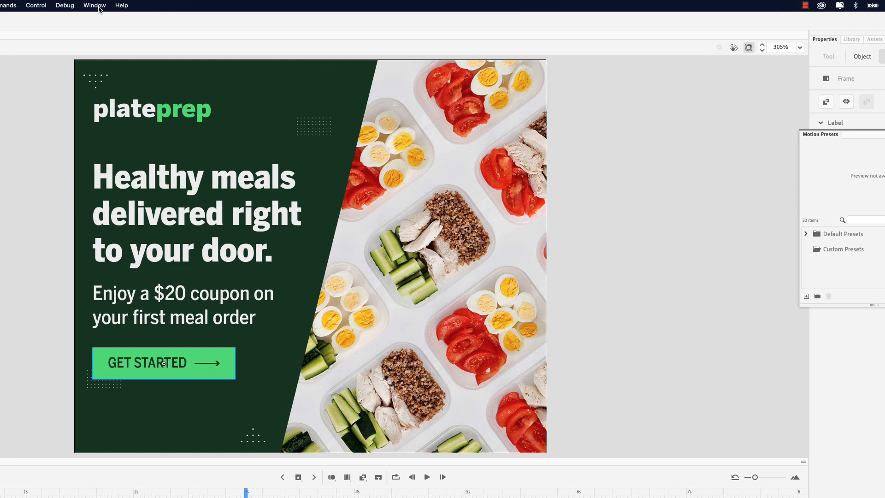
{"action": "left_click", "coordinate": [96, 6]}
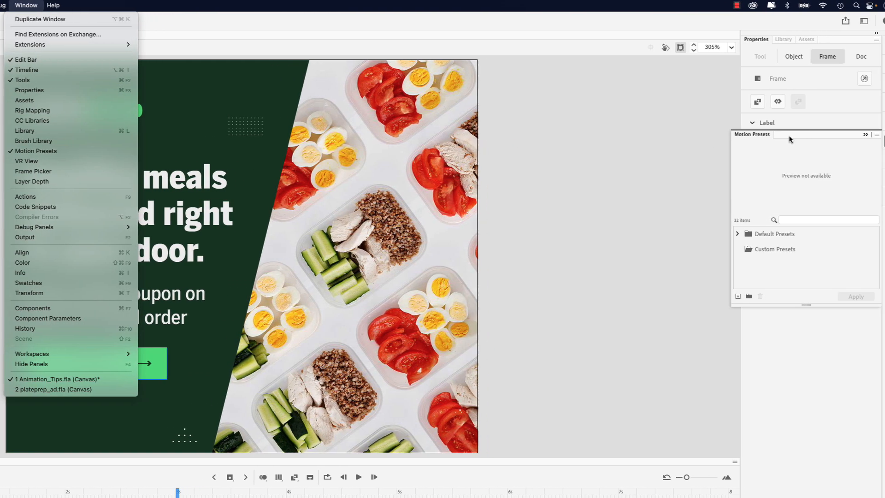
{"action": "left_click", "coordinate": [858, 135]}
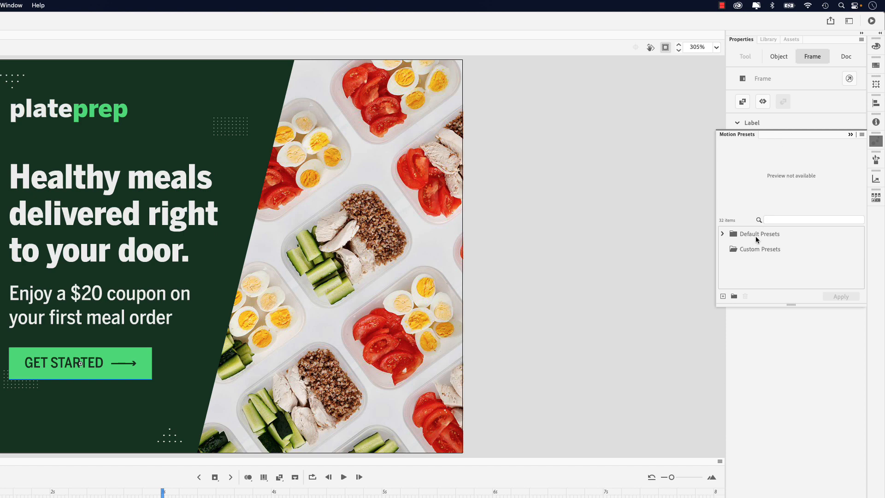
{"action": "left_click", "coordinate": [769, 239]}
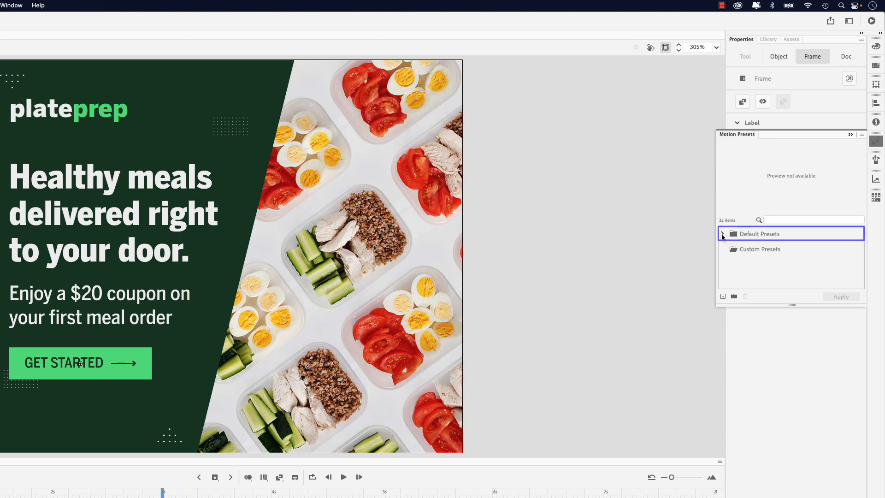
{"action": "left_click", "coordinate": [723, 235]}
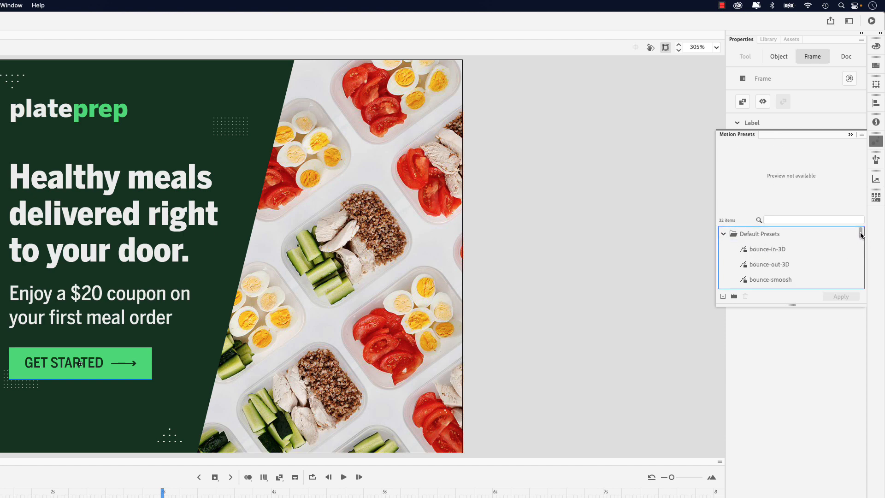
{"action": "left_click_drag", "start_coordinate": [861, 235], "coordinate": [862, 267]}
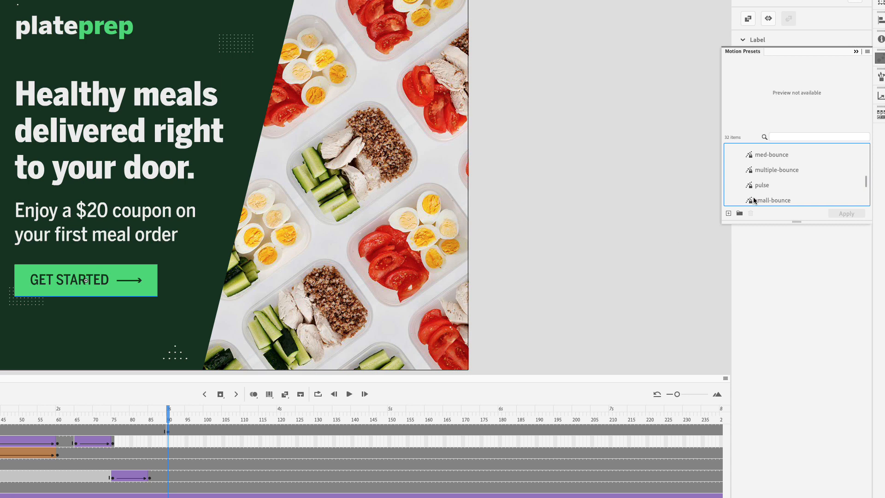
{"action": "left_click", "coordinate": [763, 186]}
{"action": "left_click", "coordinate": [847, 213]}
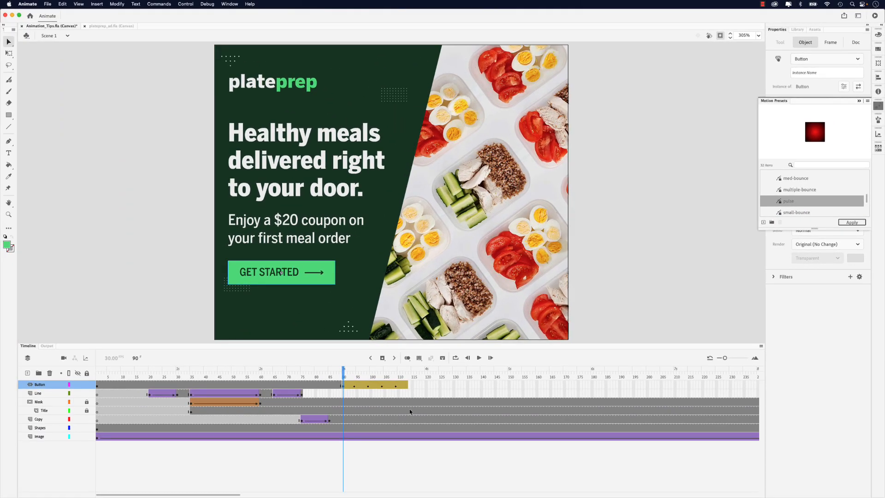
At the pulse keyframe on frame 94, scale the button to 120% in width and height with proportions constrained.
{"action": "mouse_move", "coordinate": [343, 374]}
{"action": "left_mouse_down"}
{"action": "mouse_move", "coordinate": [395, 373]}
{"action": "mouse_move", "coordinate": [339, 373]}
{"action": "mouse_move", "coordinate": [396, 373]}
{"action": "mouse_move", "coordinate": [341, 373]}
{"action": "mouse_move", "coordinate": [354, 373]}
{"action": "left_mouse_up"}
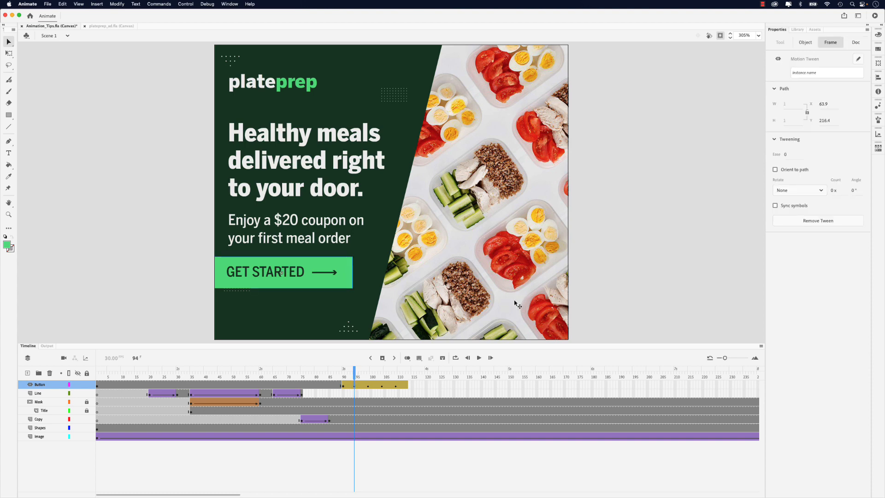
{"action": "left_click", "coordinate": [878, 67]}
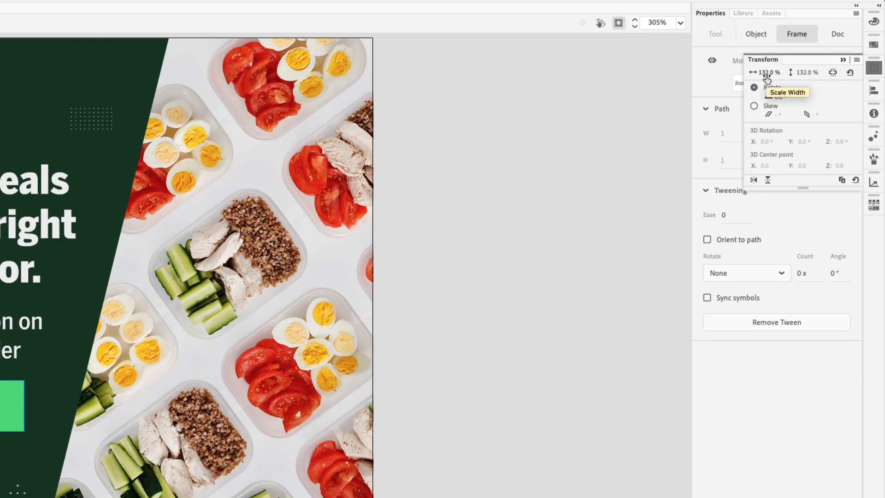
{"action": "left_click", "coordinate": [767, 73]}
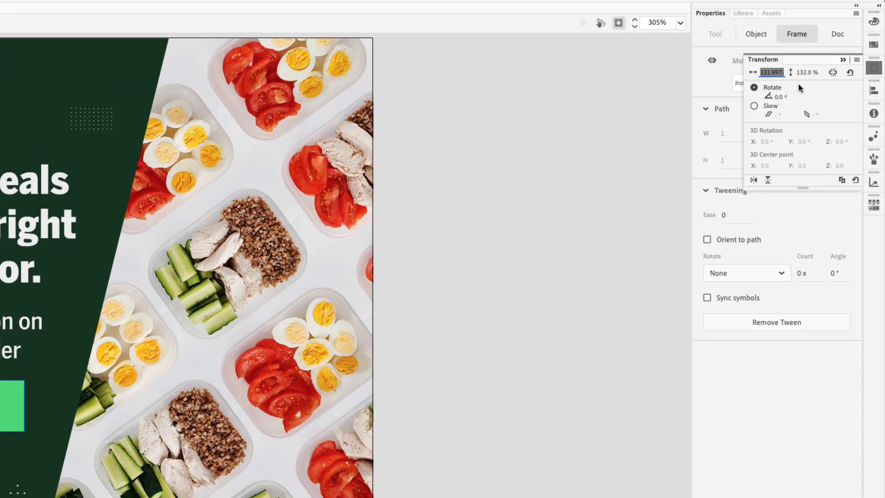
{"action": "type", "text": "120"}
{"action": "key", "text": "Tab"}
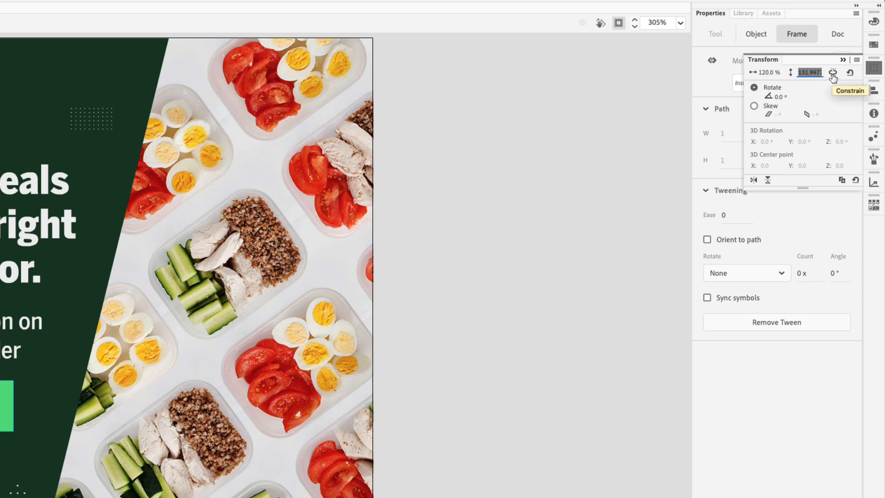
{"action": "left_click", "coordinate": [833, 74]}
{"action": "left_click", "coordinate": [799, 75]}
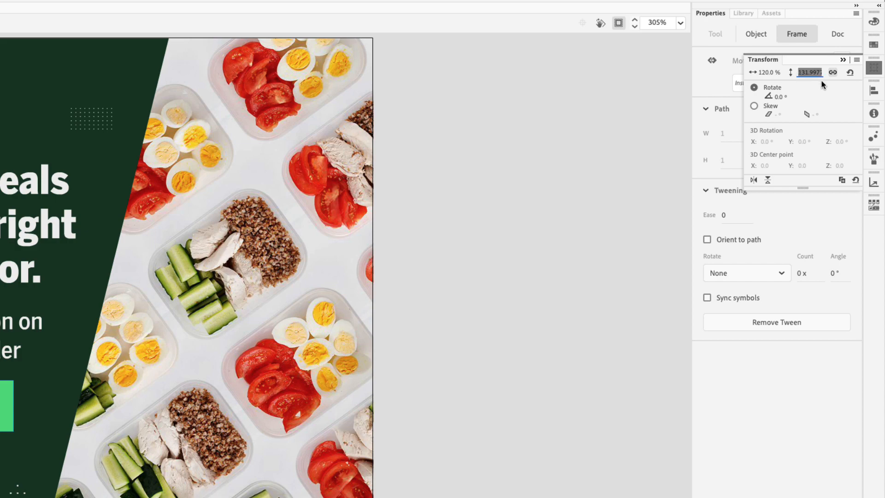
{"action": "type", "text": "120"}
{"action": "key", "text": "Return"}
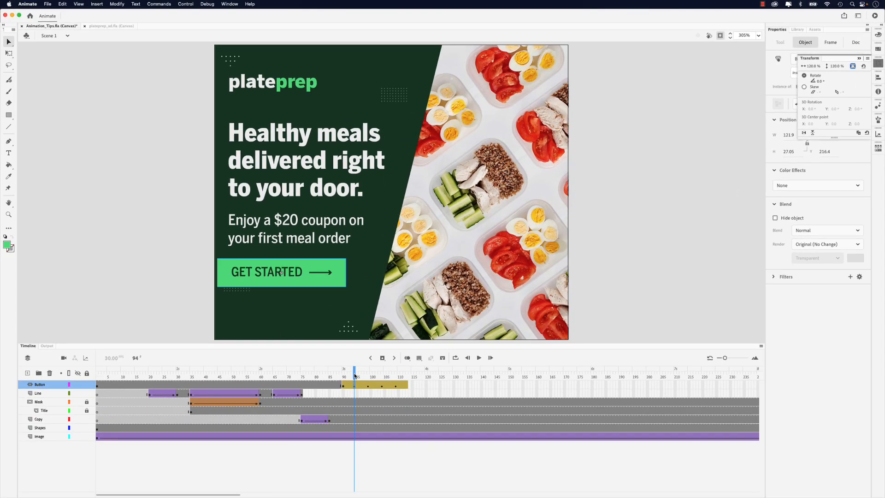
At the pulse keyframe on frame 104, scale the button to 120% and scrub the playhead through the pulse to check it.
{"action": "mouse_move", "coordinate": [354, 376]}
{"action": "left_mouse_down"}
{"action": "mouse_move", "coordinate": [339, 376]}
{"action": "mouse_move", "coordinate": [369, 377]}
{"action": "left_mouse_up"}
{"action": "left_click", "coordinate": [855, 42]}
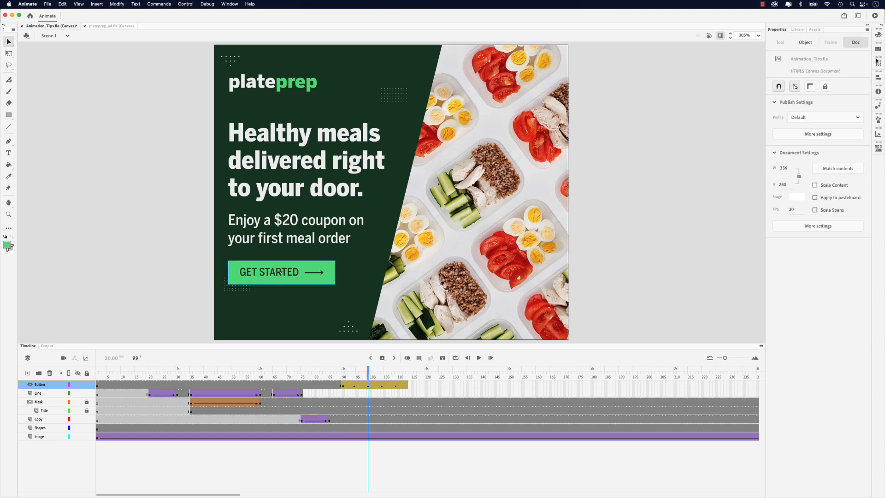
{"action": "left_click", "coordinate": [877, 61]}
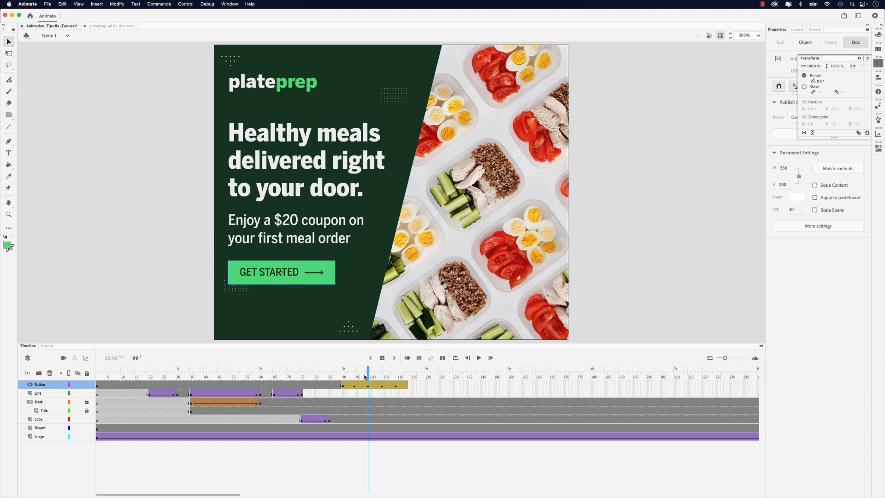
{"action": "left_click_drag", "start_coordinate": [368, 377], "coordinate": [382, 377]}
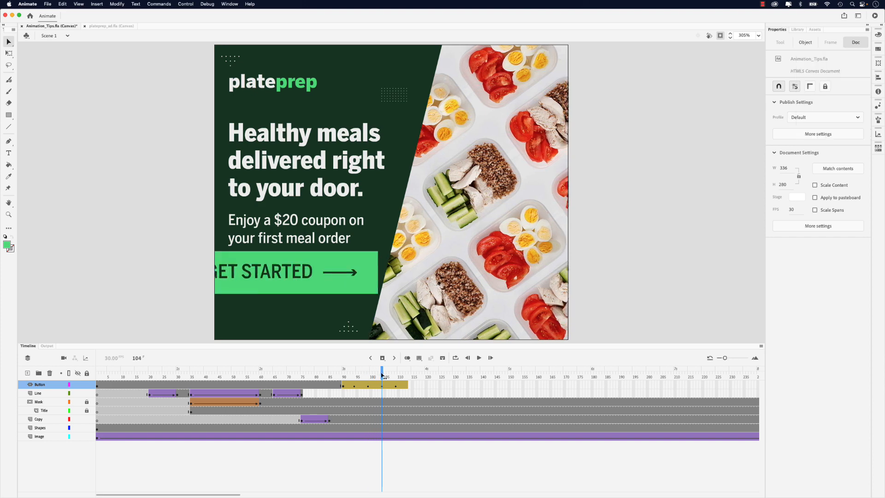
{"action": "left_click", "coordinate": [383, 385]}
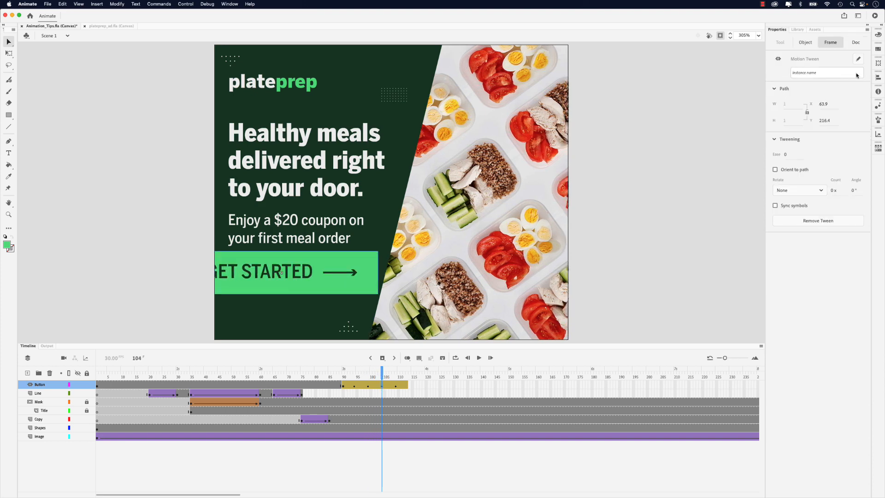
{"action": "left_click", "coordinate": [878, 63]}
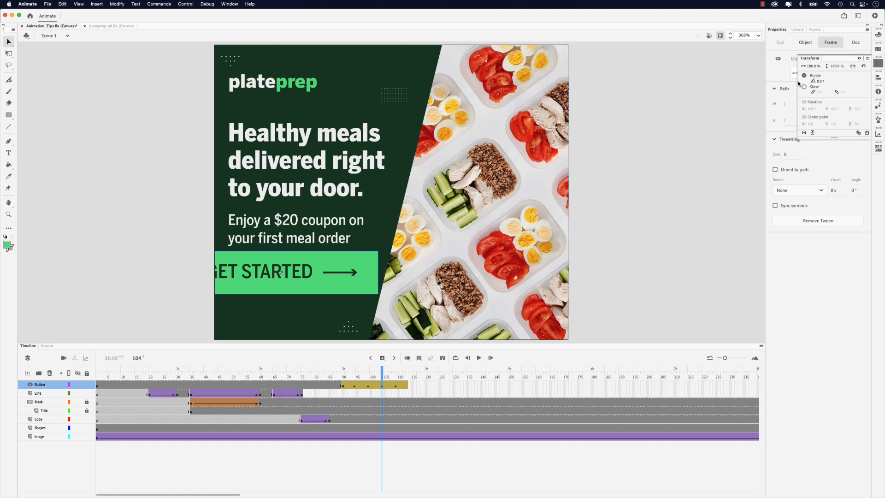
{"action": "left_click", "coordinate": [815, 67]}
{"action": "type", "text": "120"}
{"action": "key", "text": "Return"}
{"action": "left_click_drag", "start_coordinate": [383, 375], "coordinate": [332, 375]}
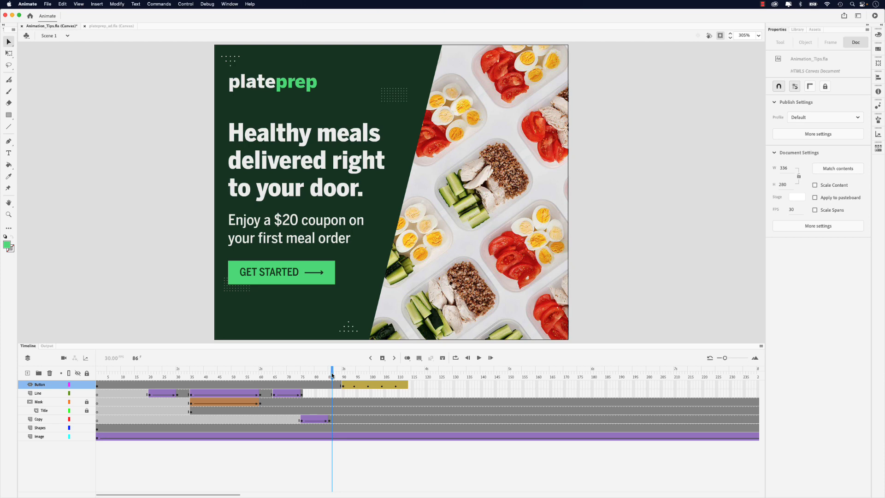
{"action": "left_click_drag", "start_coordinate": [332, 375], "coordinate": [401, 375]}
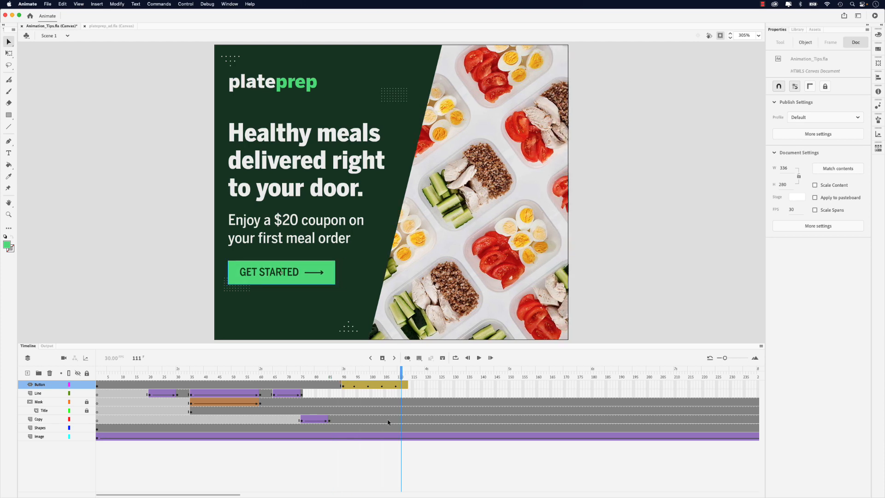
{"action": "left_click", "coordinate": [324, 459]}
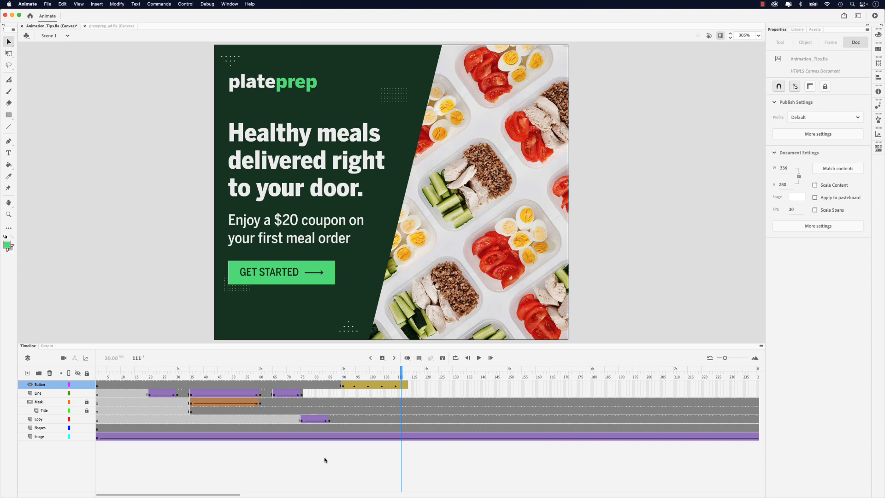
Extend the Button layer's tween to frame 360 and play the animation from frame 83 to check the pulse.
{"action": "left_click", "coordinate": [409, 386]}
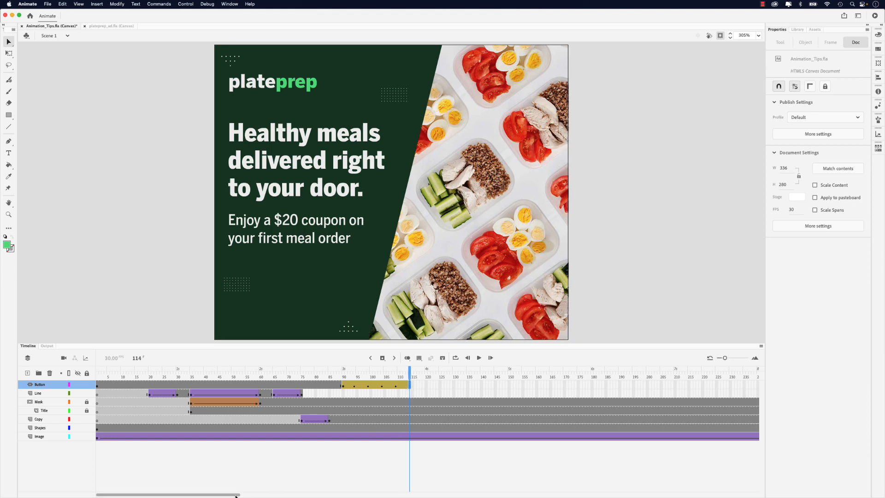
{"action": "left_click_drag", "start_coordinate": [240, 495], "coordinate": [364, 496]}
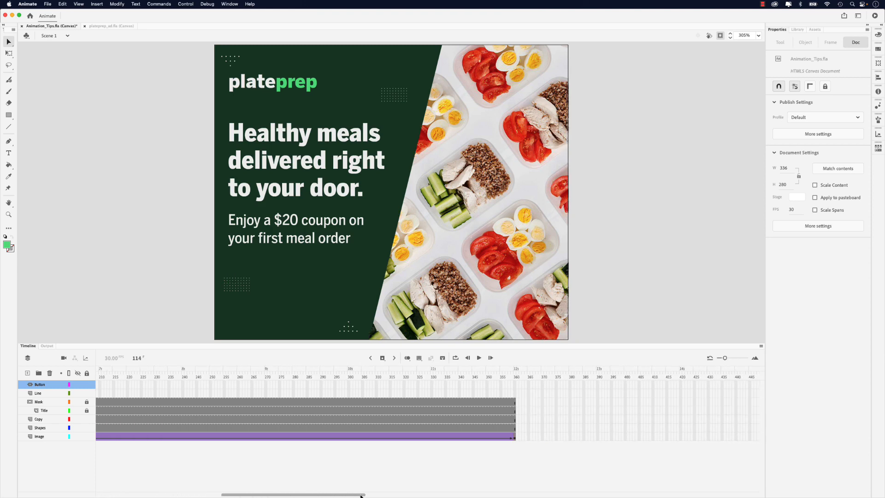
{"action": "left_click", "coordinate": [515, 387]}
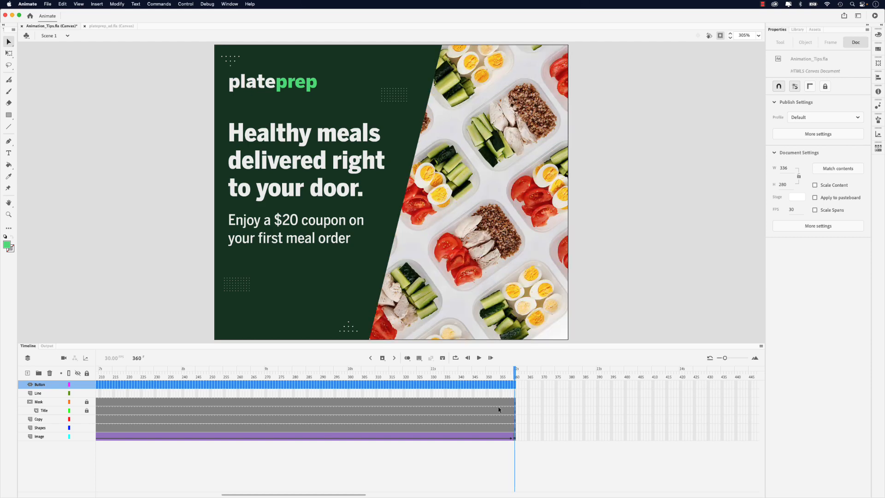
{"action": "left_click_drag", "start_coordinate": [338, 495], "coordinate": [255, 495]}
{"action": "left_click", "coordinate": [281, 272]}
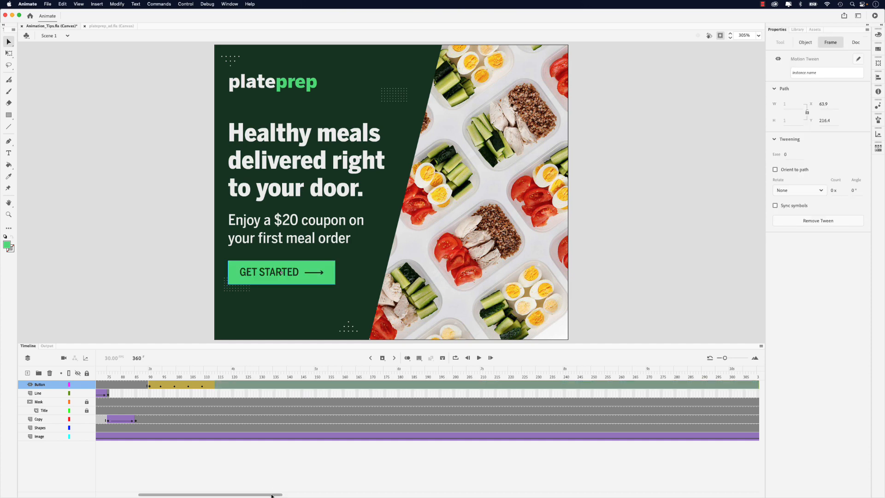
{"action": "scroll", "coordinate": [294, 397], "scroll_direction": "left", "scroll_amount": 10}
{"action": "left_click", "coordinate": [295, 370]}
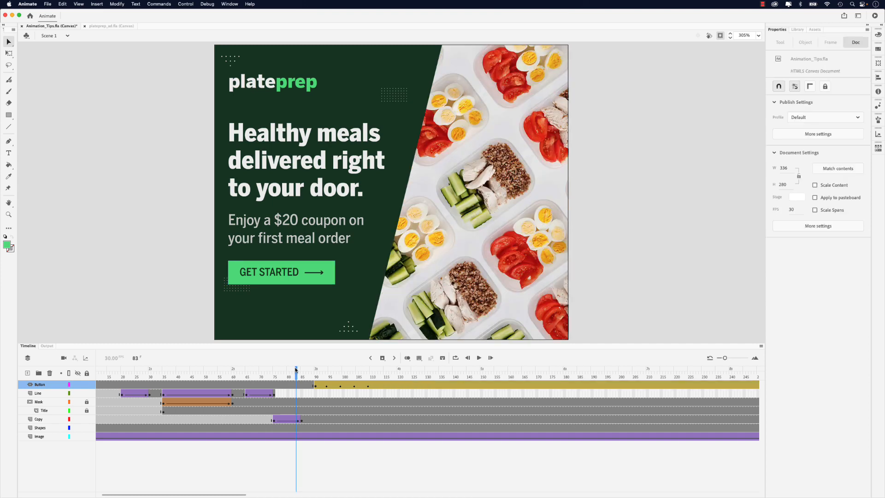
{"action": "key", "text": "Return"}
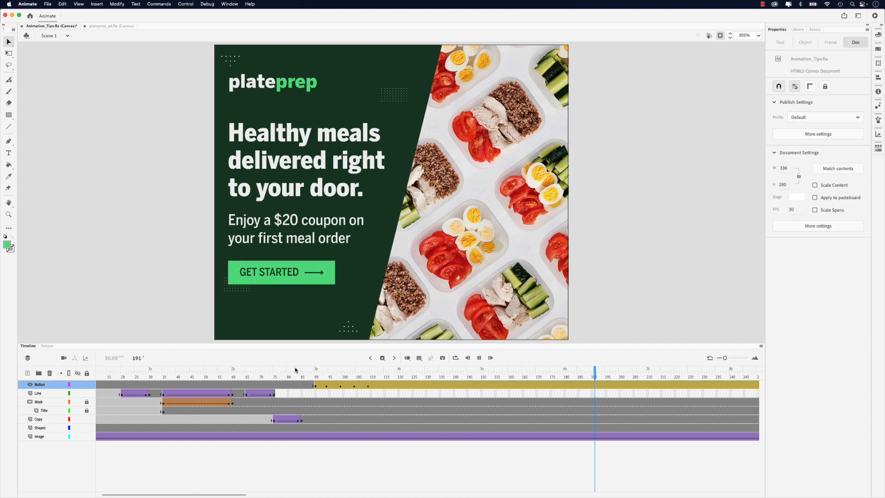
{"action": "key", "text": "Return"}
{"action": "key", "text": "Home"}
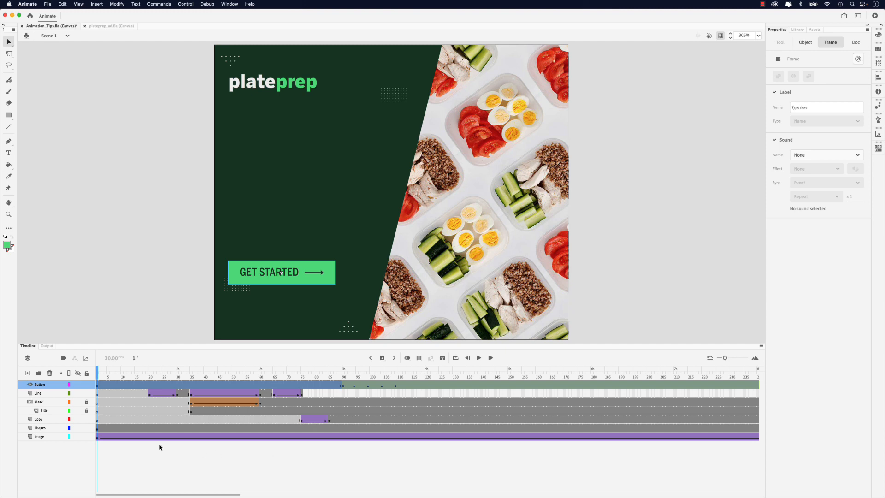
Add a new layer above the Button layer and name it Actions.
{"action": "left_click", "coordinate": [28, 374]}
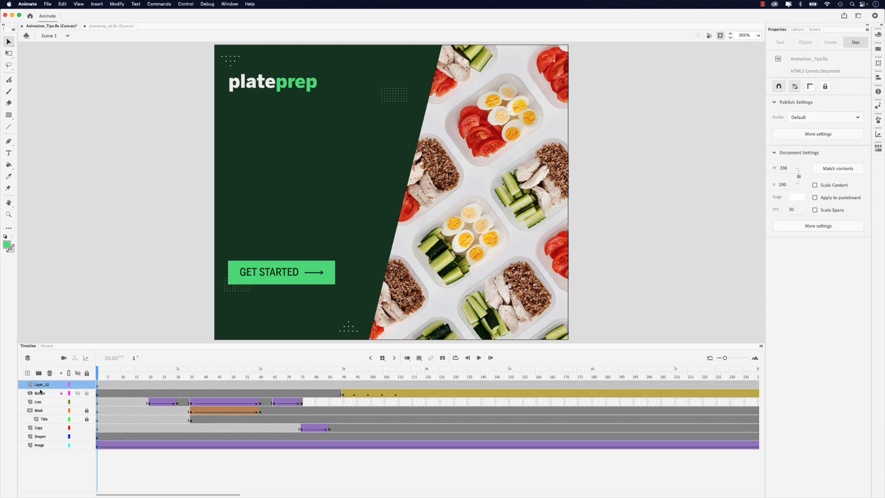
{"action": "double_click", "coordinate": [44, 385]}
{"action": "type", "text": "Actions"}
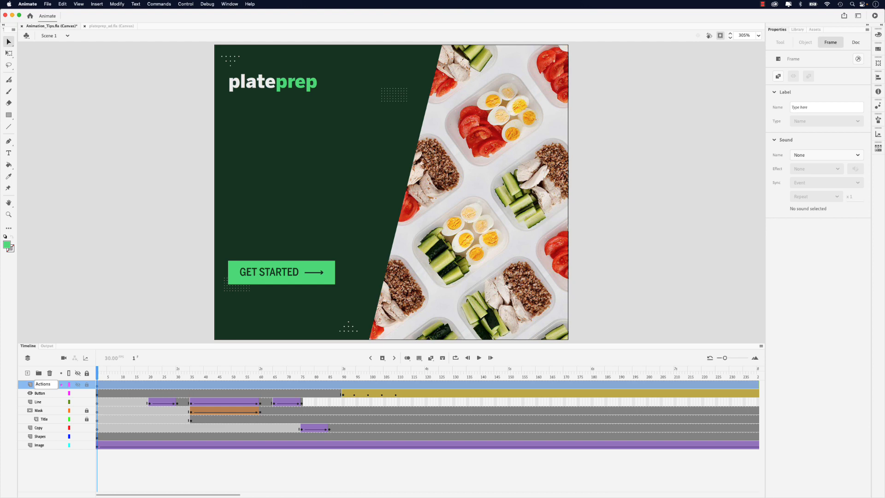
{"action": "key", "text": "Return"}
Give the GET STARTED button on frame 1 the instance name btn_1.
{"action": "left_click", "coordinate": [259, 283]}
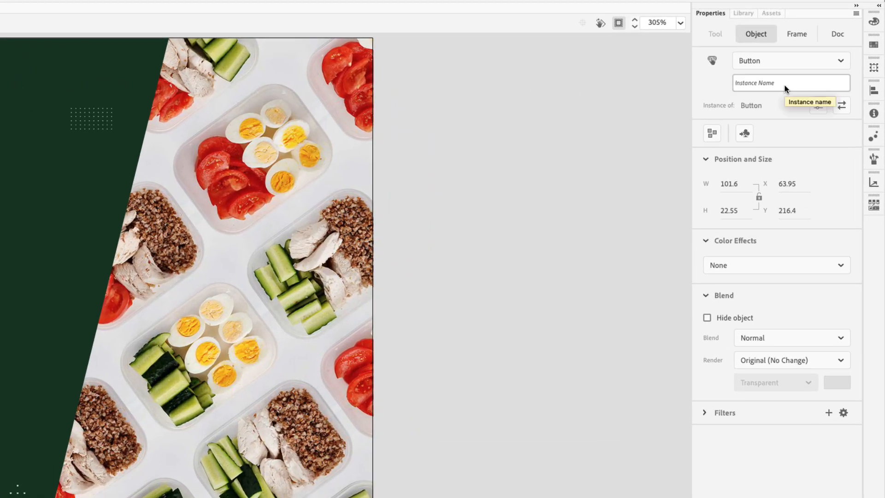
{"action": "left_click", "coordinate": [803, 80]}
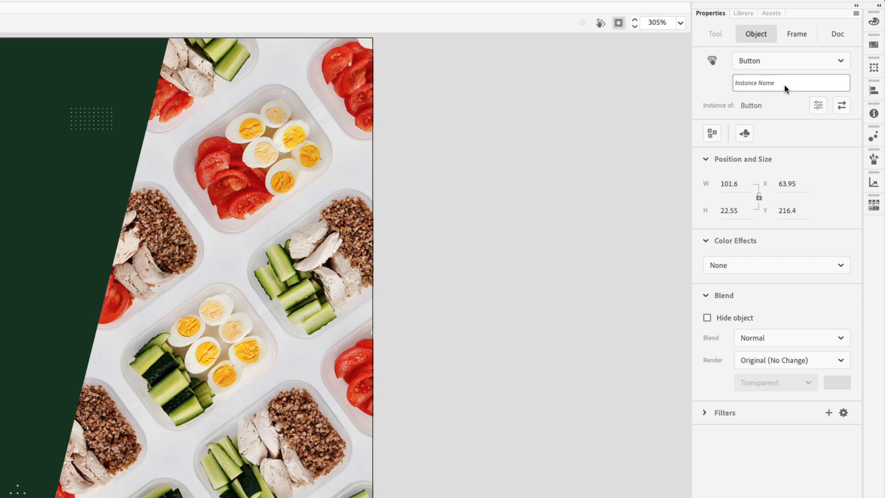
{"action": "type", "text": "btn_1"}
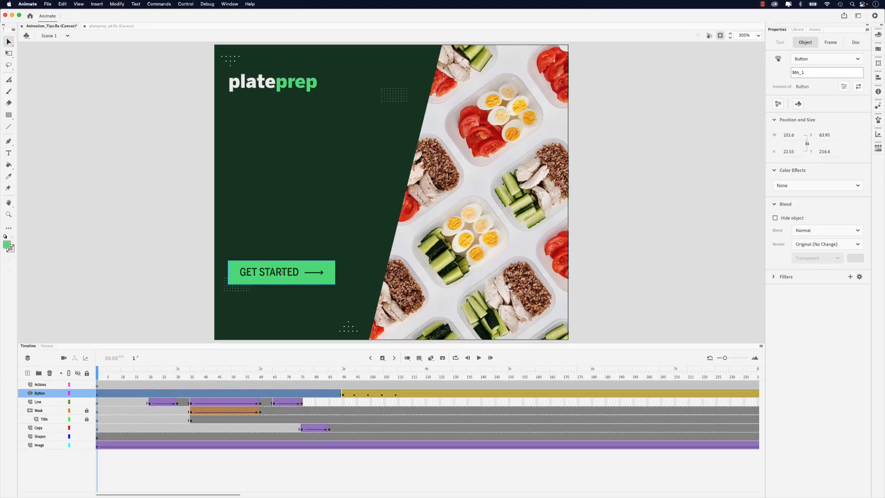
{"action": "key", "text": "Return"}
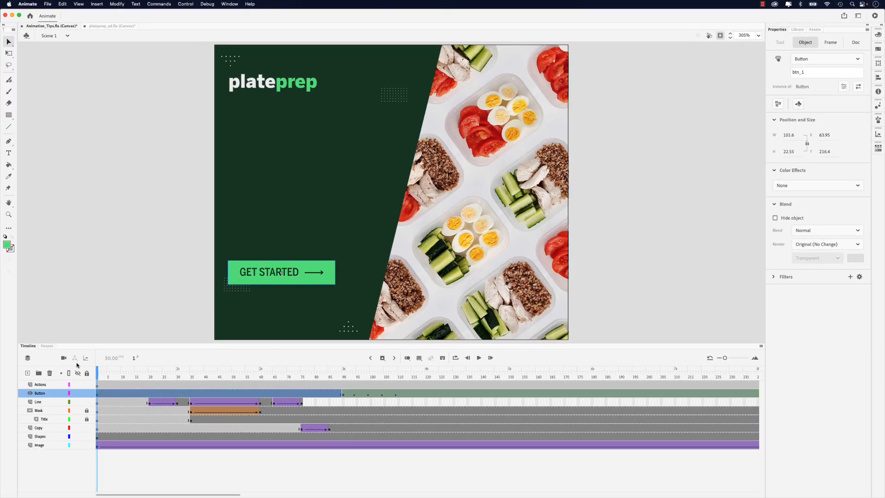
Open the code editor for frame 1 of the Actions layer and start the action wizard.
{"action": "left_click", "coordinate": [39, 387]}
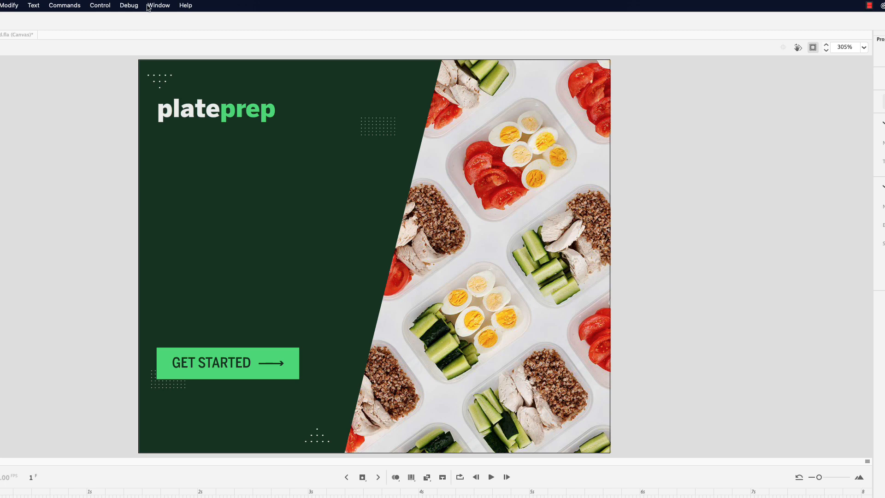
{"action": "left_click", "coordinate": [148, 7]}
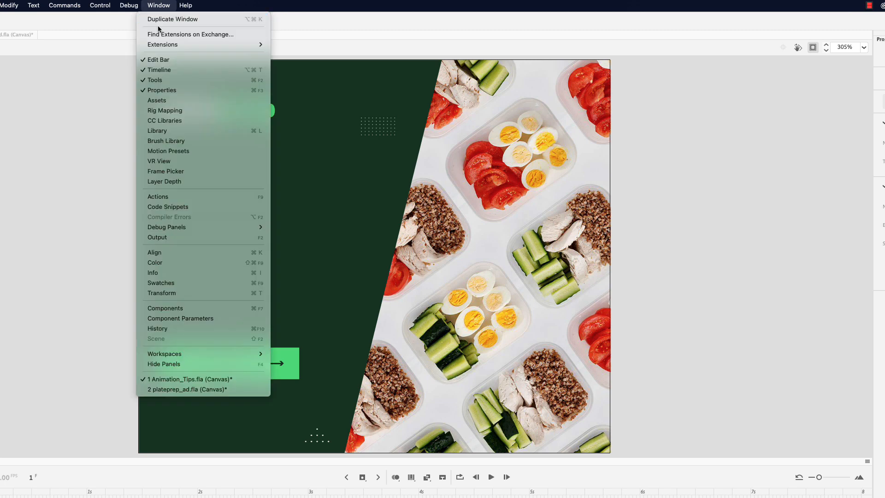
{"action": "left_click", "coordinate": [195, 202]}
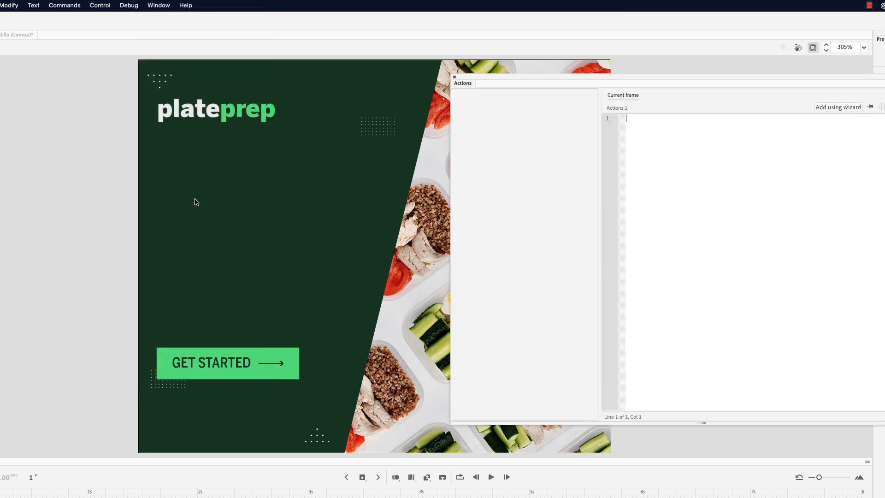
{"action": "left_click_drag", "start_coordinate": [603, 80], "coordinate": [391, 97]}
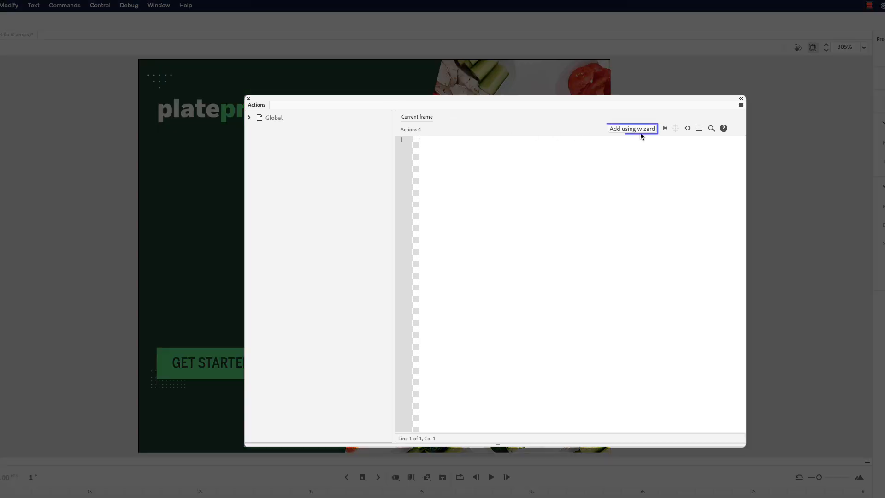
{"action": "left_click", "coordinate": [641, 130]}
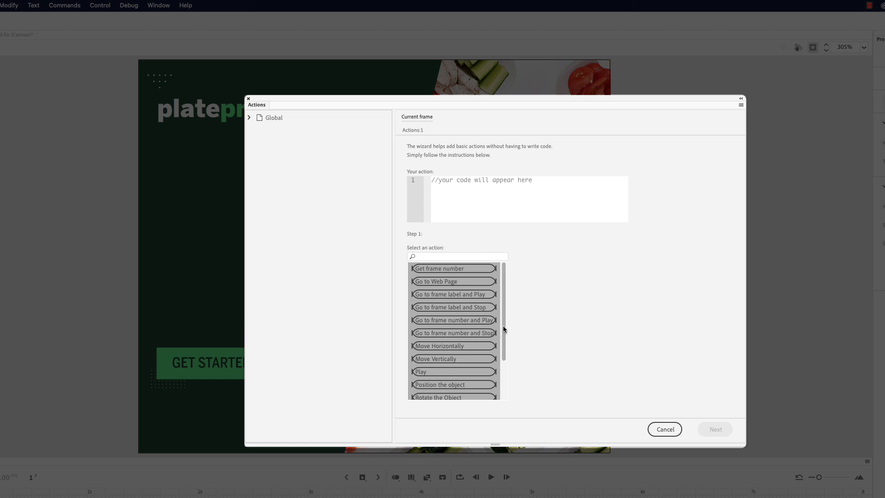
{"action": "left_click", "coordinate": [463, 286]}
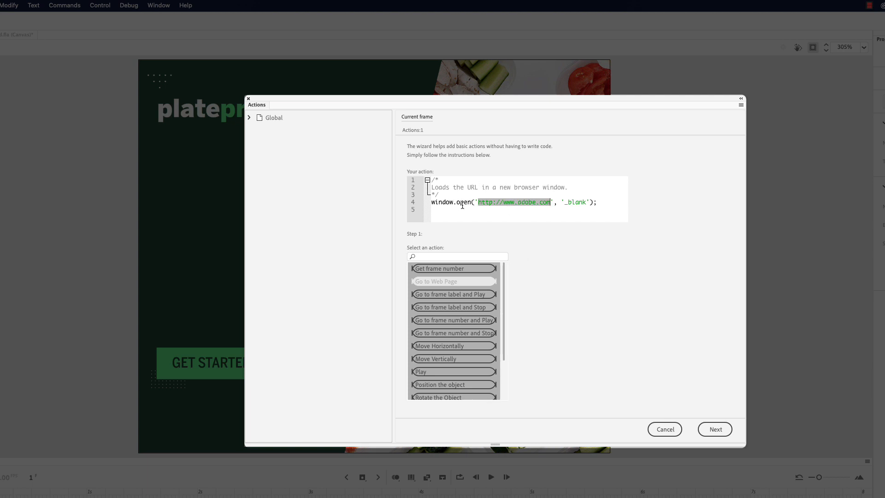
{"action": "double_click", "coordinate": [530, 203]}
{"action": "type", "text": "montillade"}
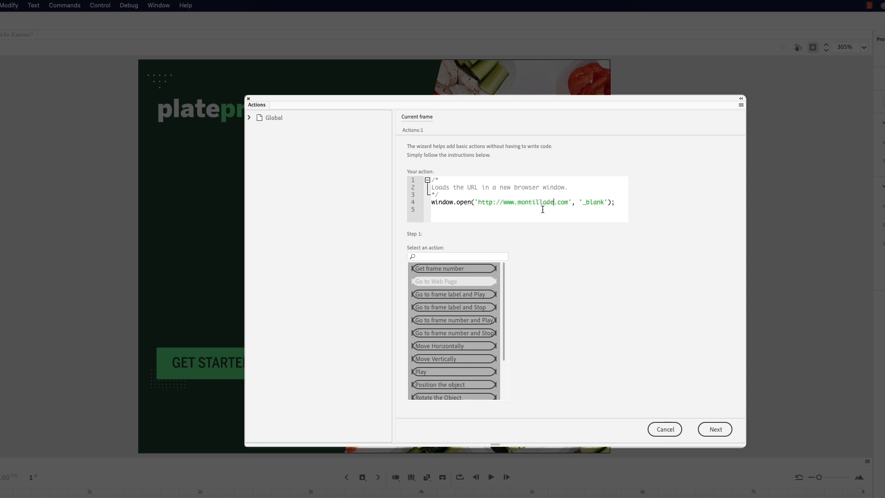
{"action": "type", "text": "sign.com/tutorials.co"}
{"action": "left_click", "coordinate": [716, 429]}
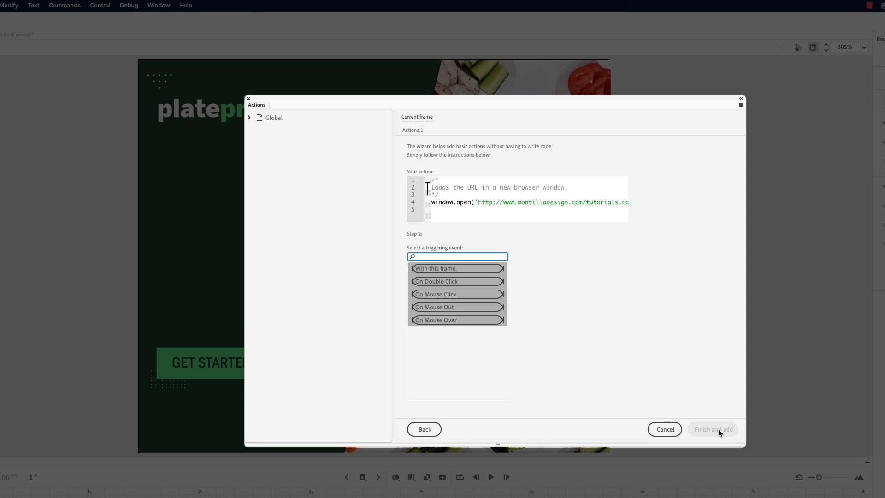
Trigger the action with On Mouse Click on btn_1, add the finished code to the frame and close the code editor.
{"action": "left_click", "coordinate": [458, 297]}
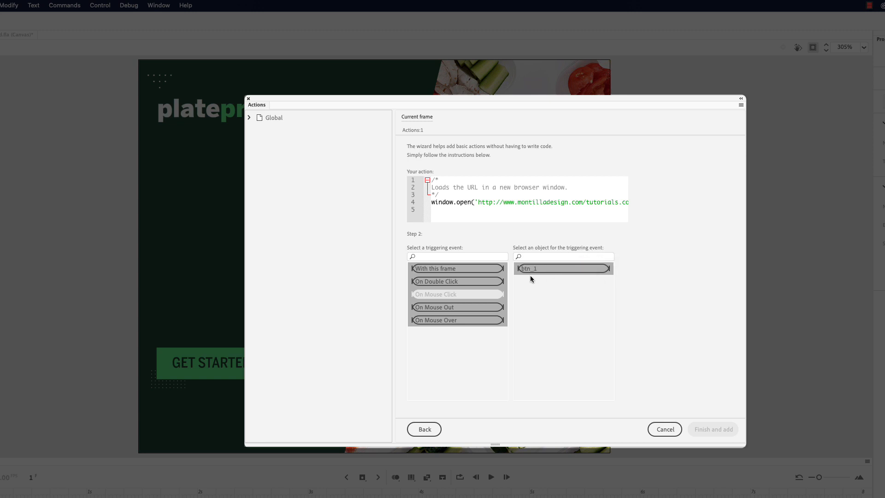
{"action": "left_click", "coordinate": [544, 272]}
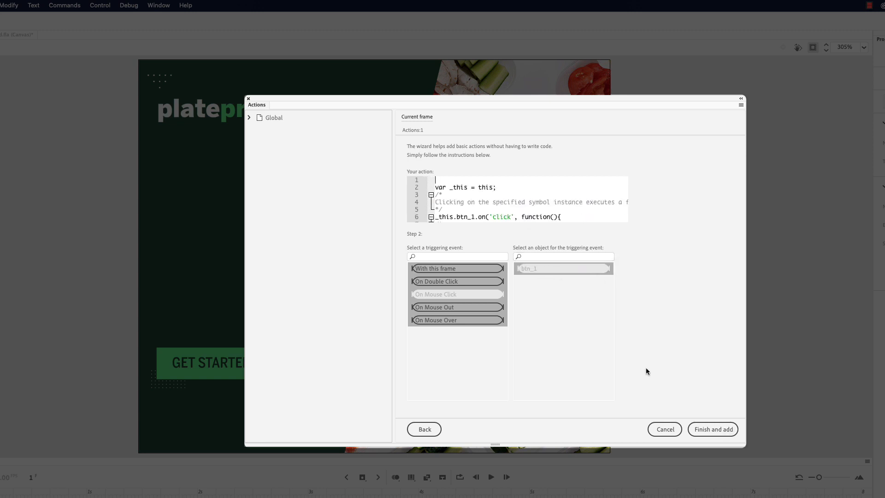
{"action": "left_click", "coordinate": [714, 430]}
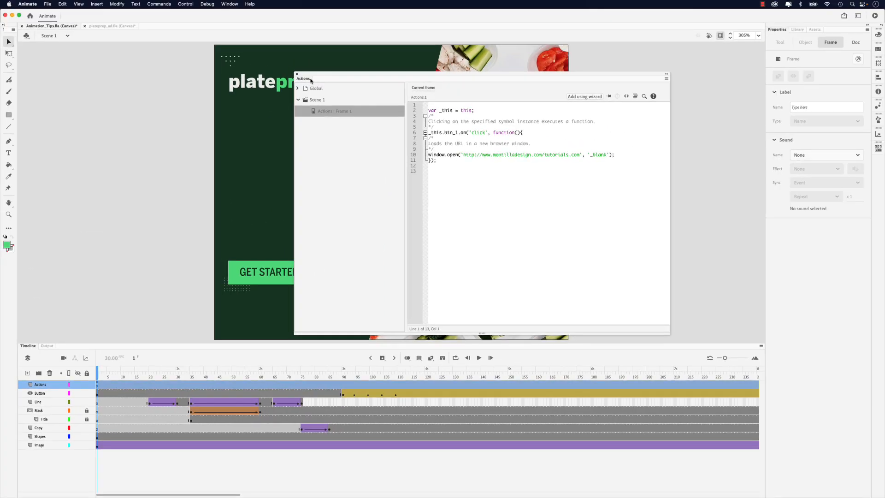
{"action": "left_click", "coordinate": [297, 75]}
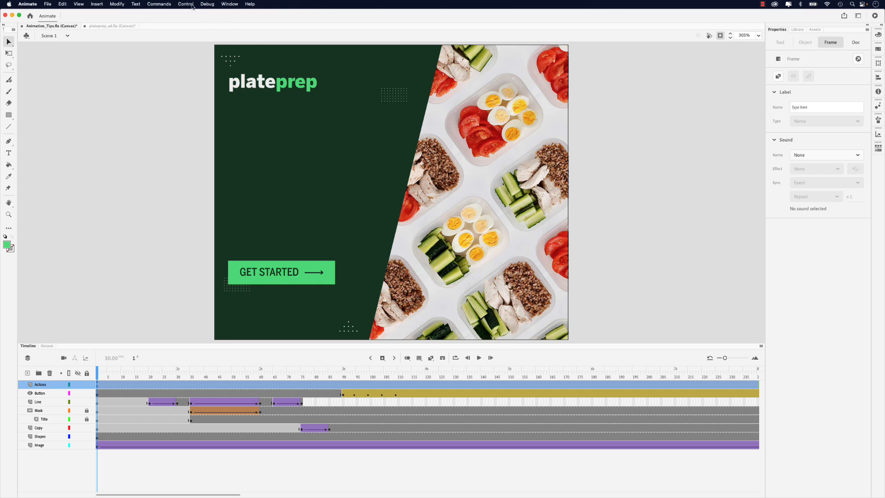
Test the movie in the browser.
{"action": "left_click", "coordinate": [186, 4]}
{"action": "mouse_move", "coordinate": [212, 87]}
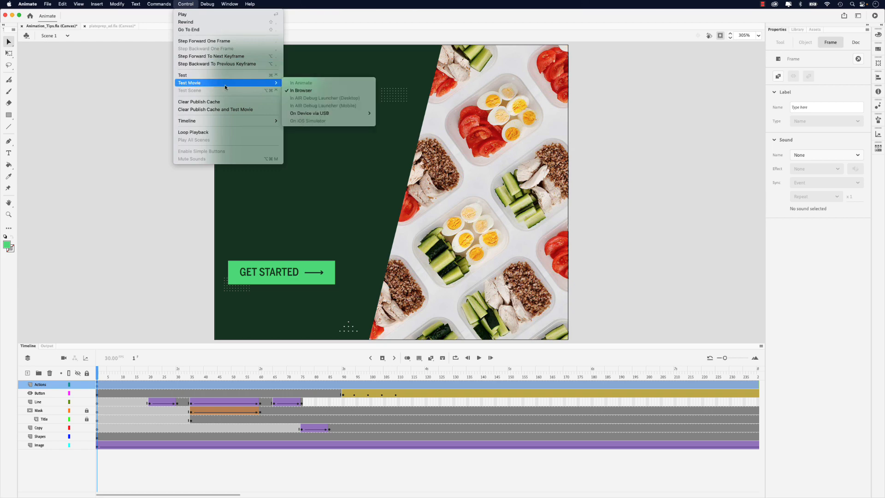
{"action": "left_click", "coordinate": [321, 88]}
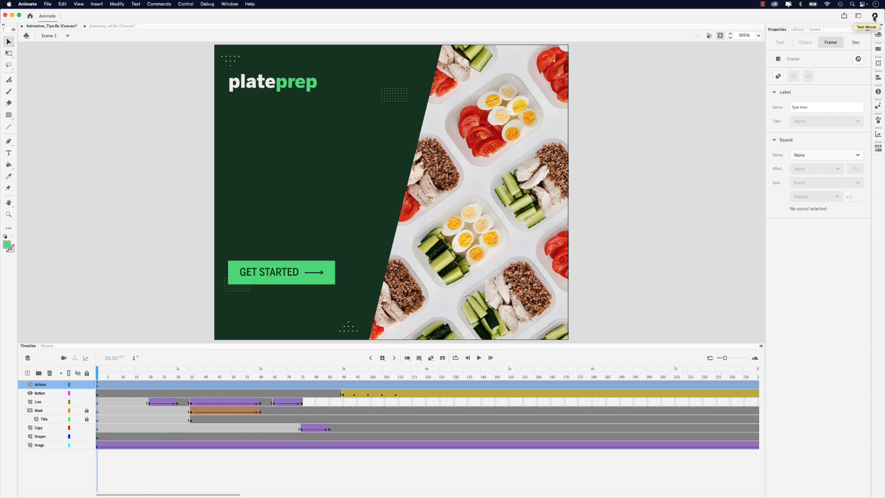
{"action": "left_click", "coordinate": [875, 16]}
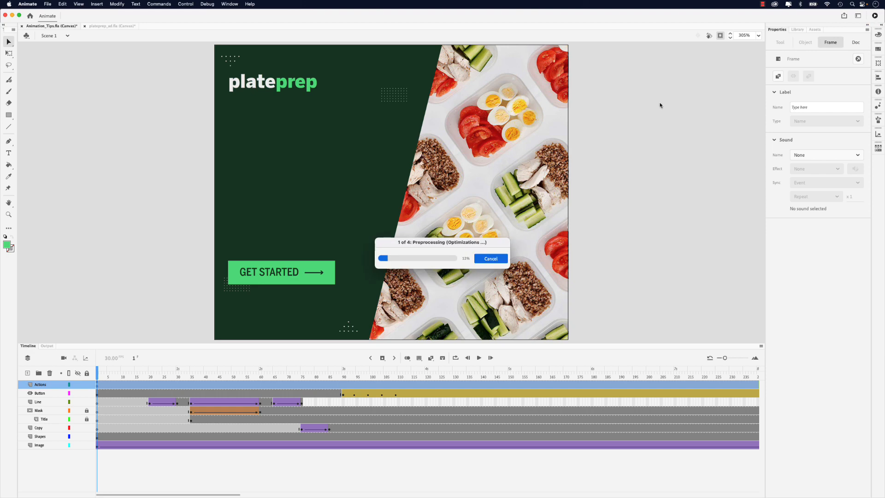